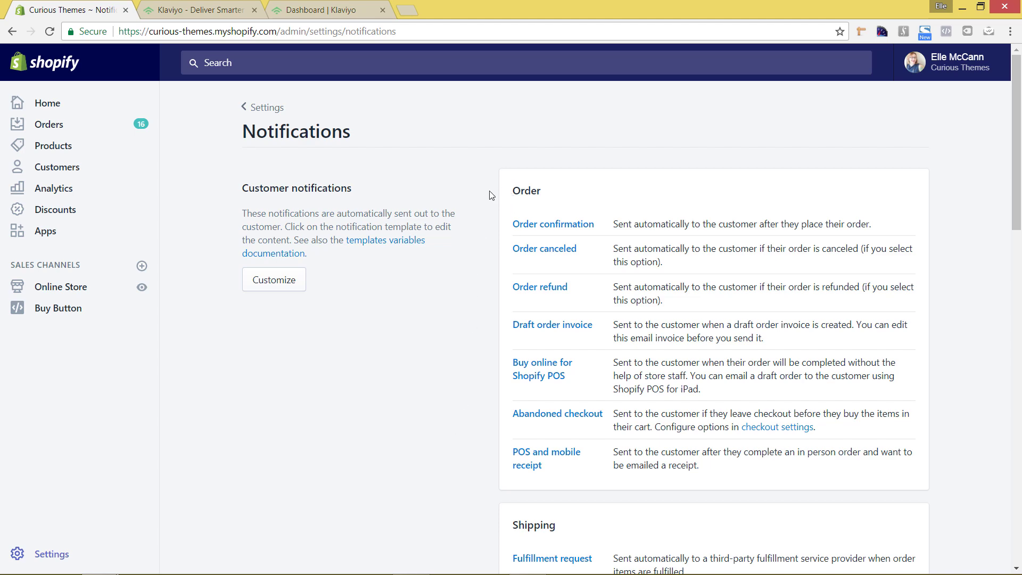
- Review the customer and order notification templates listed on the store's Notifications page
{"action": "scroll", "coordinate": [491, 195], "scroll_direction": "down", "scroll_amount": 9}
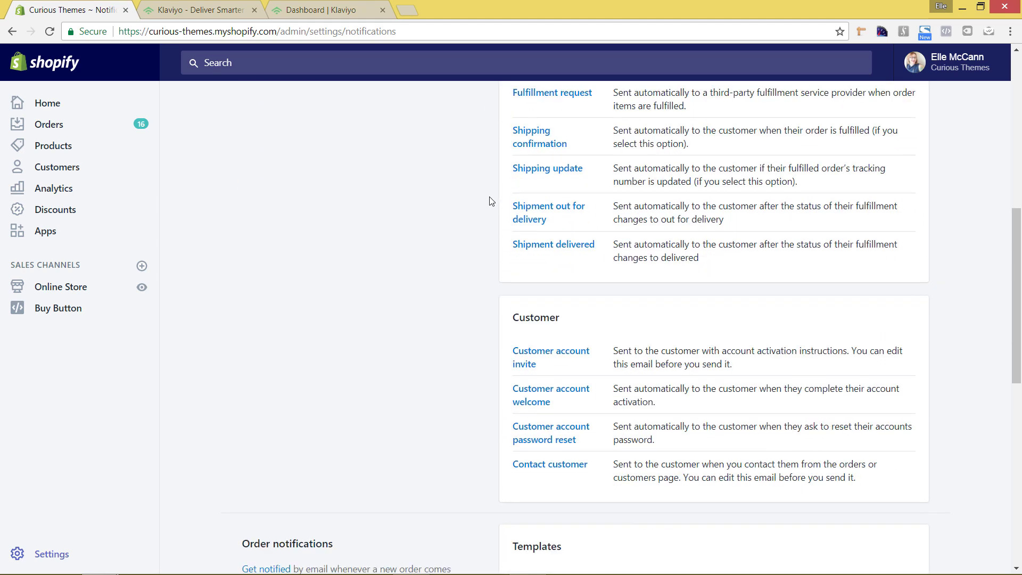
{"action": "scroll", "coordinate": [490, 201], "scroll_direction": "down", "scroll_amount": 4}
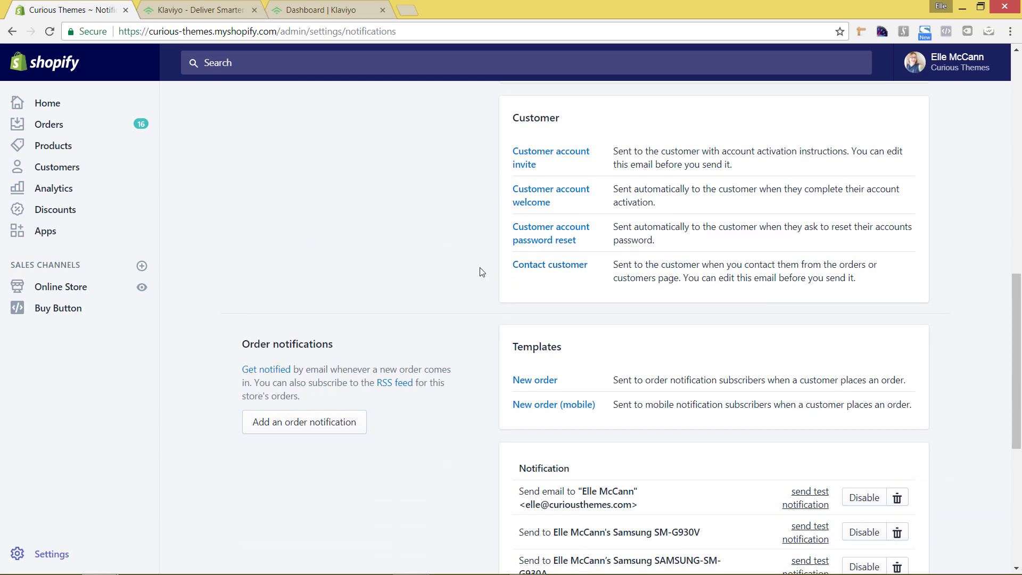
{"action": "scroll", "coordinate": [480, 269], "scroll_direction": "up", "scroll_amount": 7}
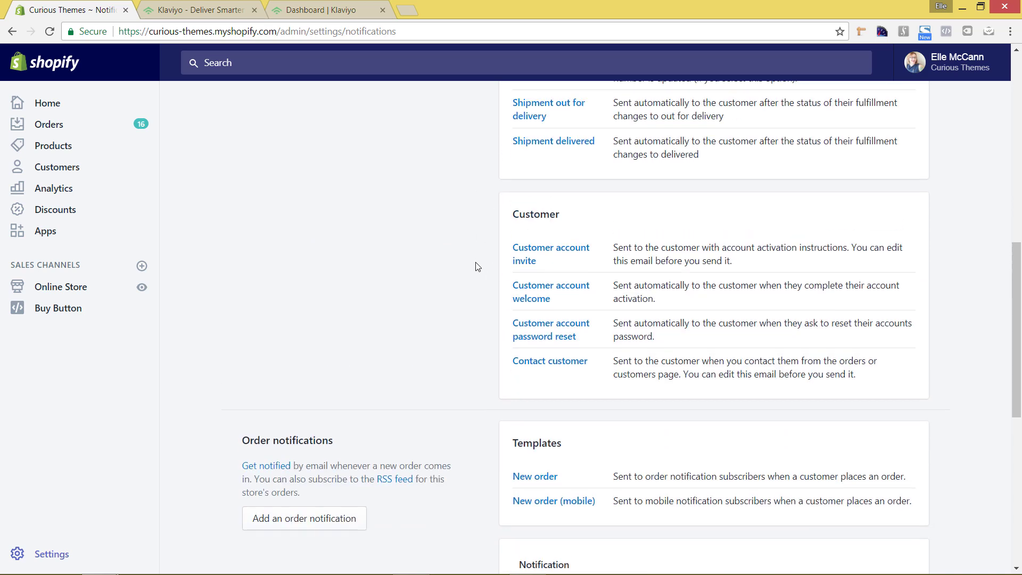
{"action": "scroll", "coordinate": [478, 267], "scroll_direction": "up", "scroll_amount": 5}
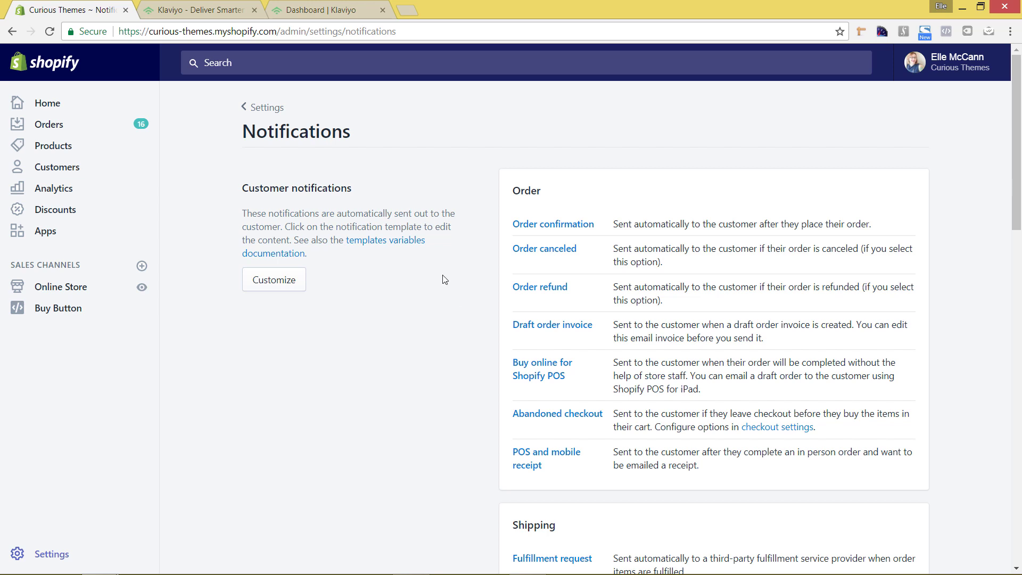
- Switch to the Klaviyo home page and examine its klaviyo.com web address
{"action": "left_click", "coordinate": [217, 15]}
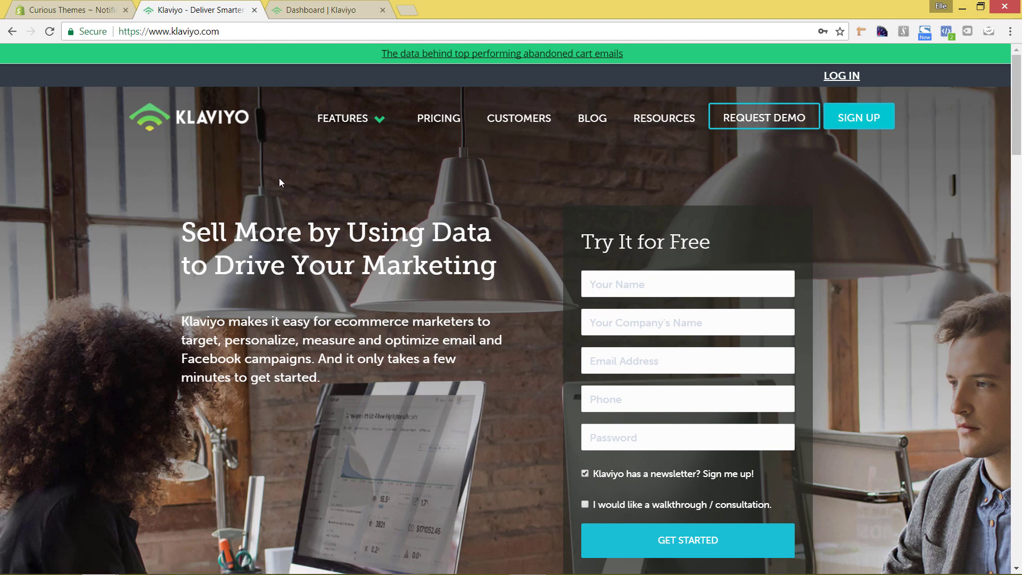
{"action": "left_click_drag", "start_coordinate": [220, 31], "coordinate": [173, 31]}
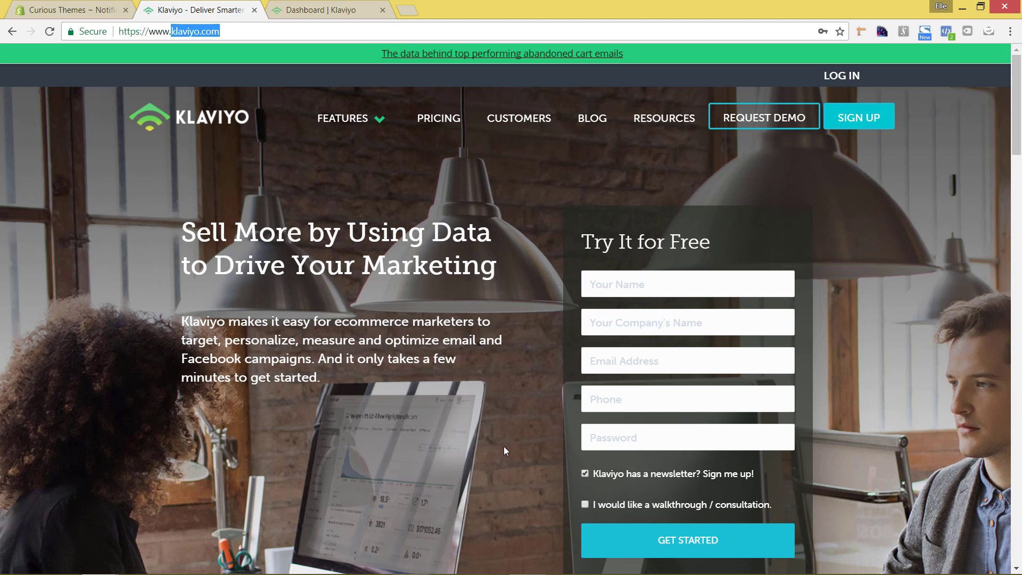
{"action": "left_click", "coordinate": [511, 410]}
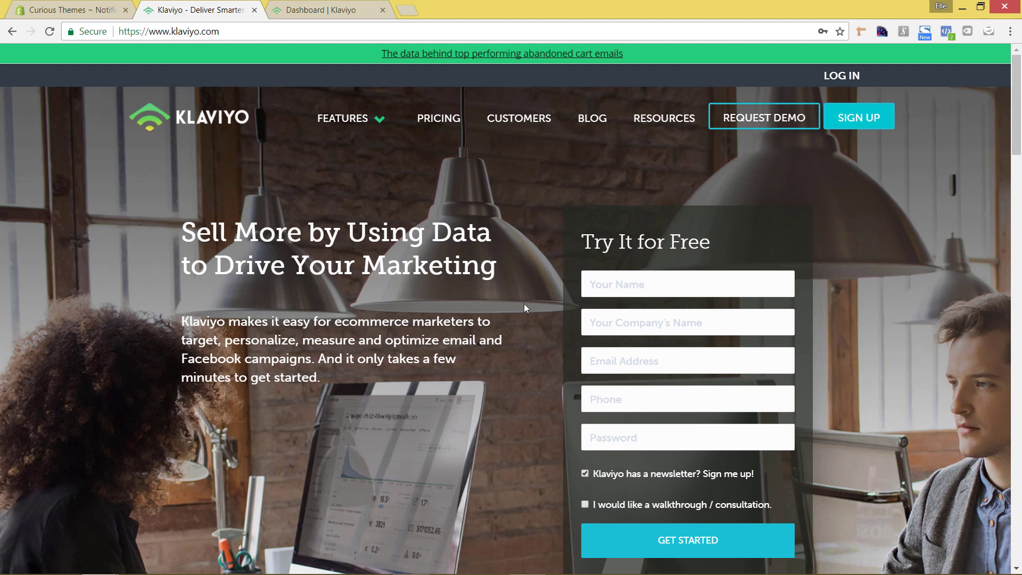
- Create a Klaviyo email template named "Test Order Confirmation" from the Shopify Order Confirmation template
{"action": "left_click", "coordinate": [322, 12]}
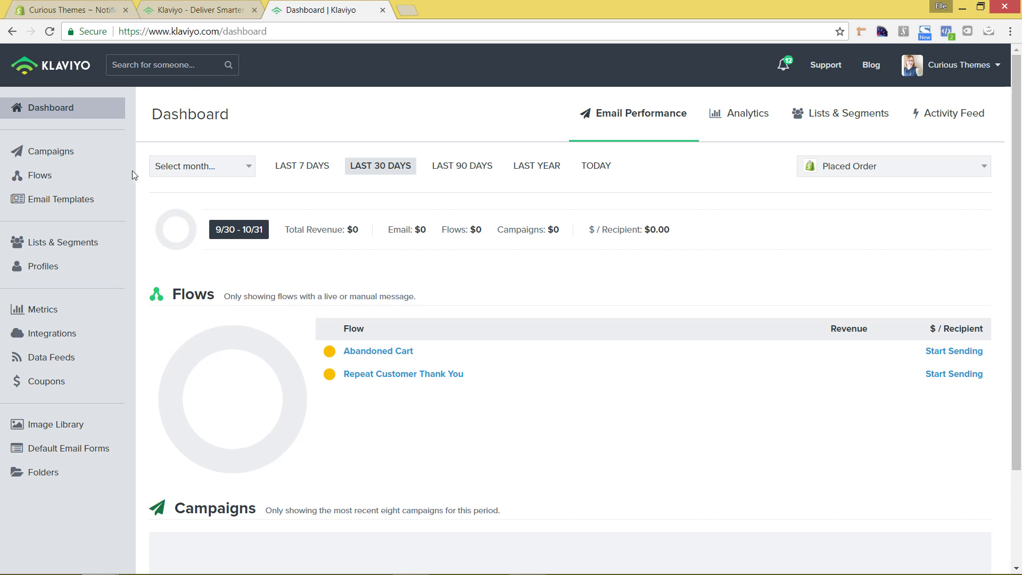
{"action": "left_click", "coordinate": [84, 205]}
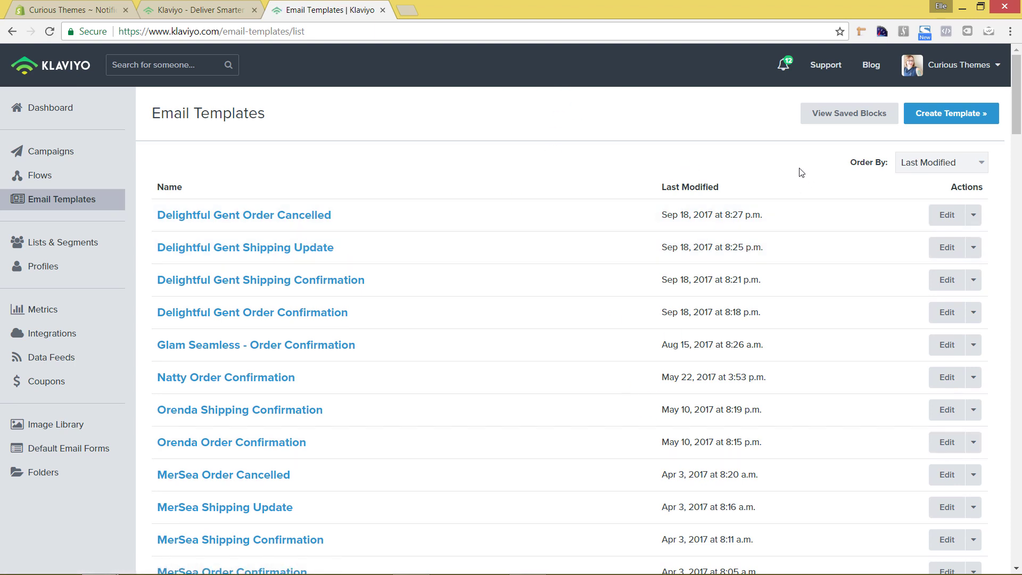
{"action": "left_click", "coordinate": [950, 122]}
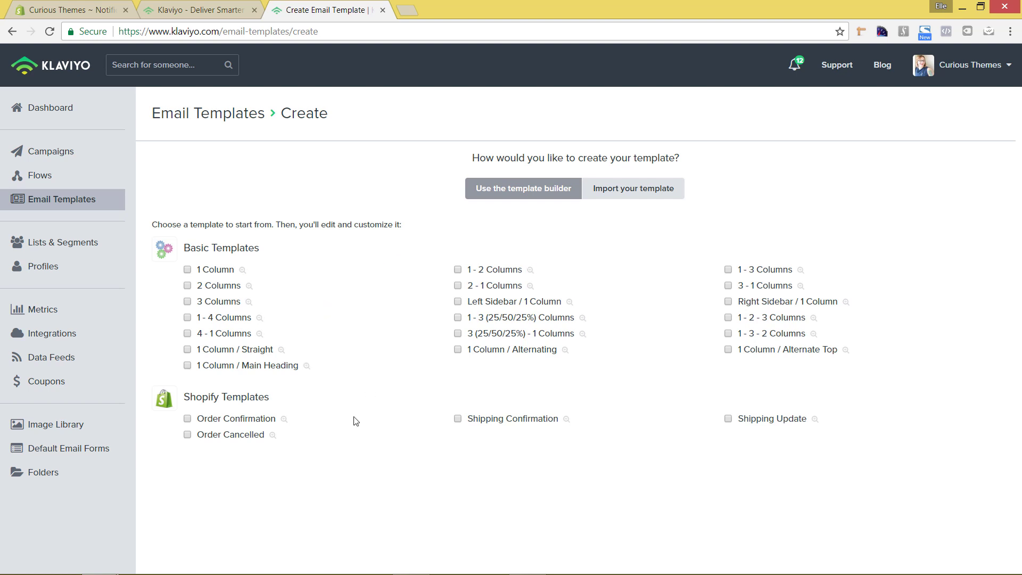
{"action": "left_click", "coordinate": [284, 419]}
{"action": "left_click", "coordinate": [187, 421]}
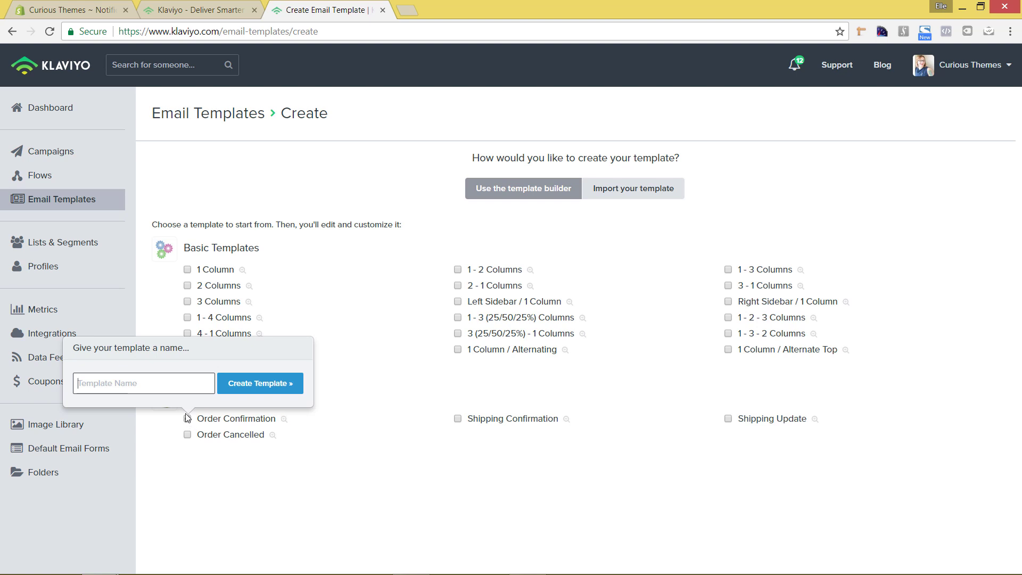
{"action": "type", "text": "Test Order Confirmation"}
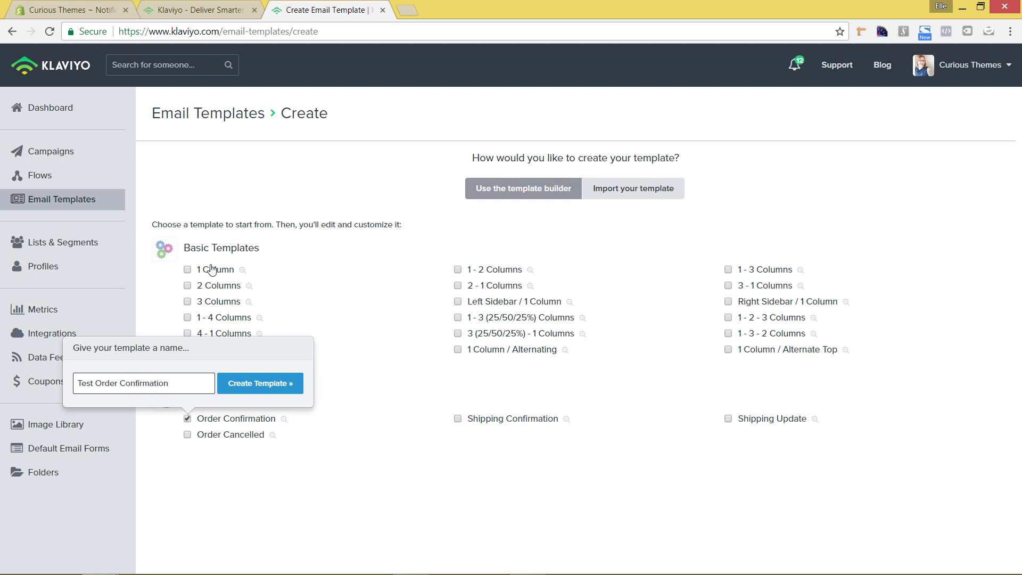
{"action": "left_click", "coordinate": [262, 391]}
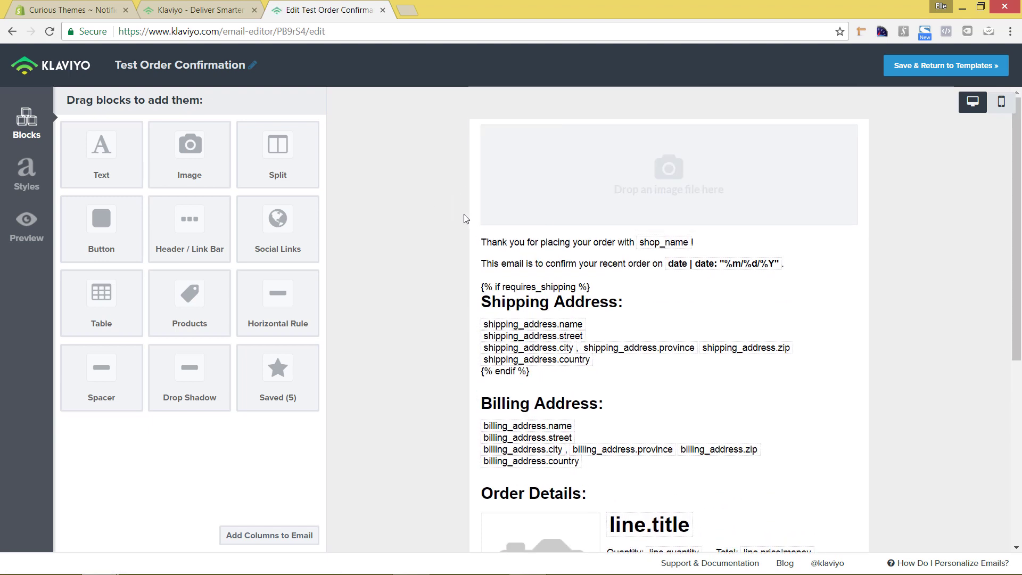
- Examine the order confirmation layout from the header image through the addresses, order details, totals and social links
{"action": "scroll", "coordinate": [447, 233], "scroll_direction": "down", "scroll_amount": 1}
{"action": "scroll", "coordinate": [448, 231], "scroll_direction": "down", "scroll_amount": 2}
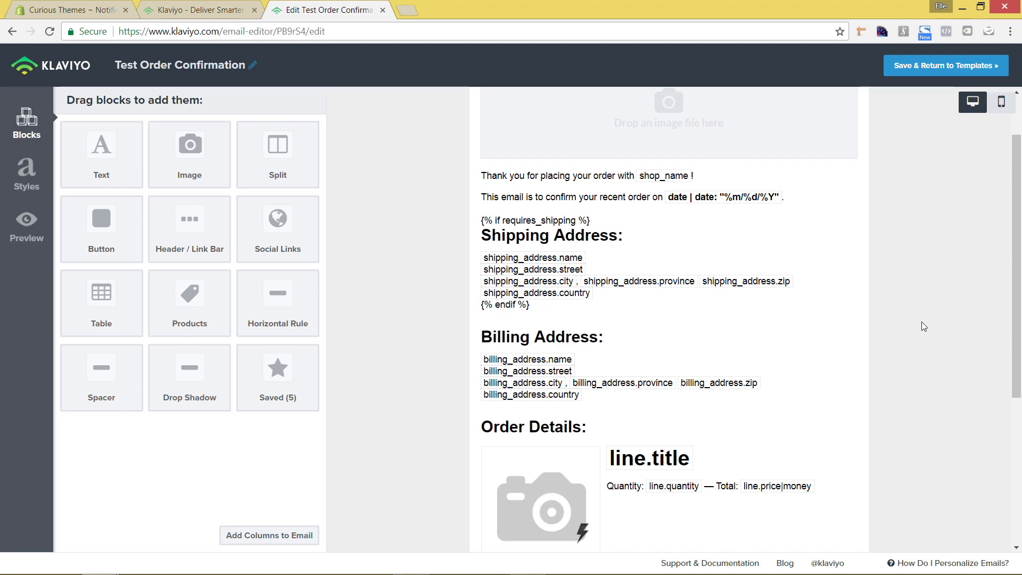
{"action": "scroll", "coordinate": [921, 322], "scroll_direction": "down", "scroll_amount": 5}
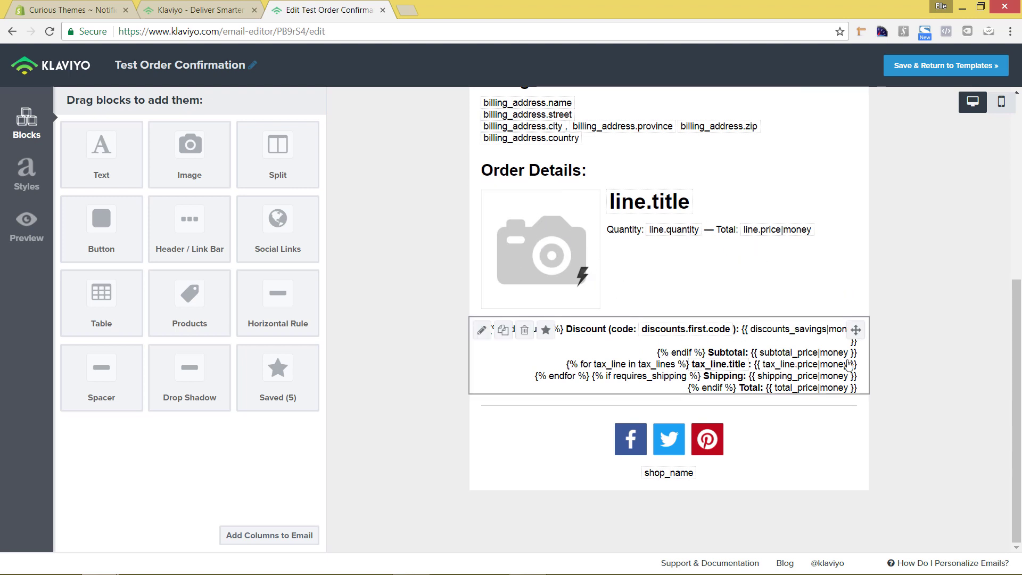
{"action": "scroll", "coordinate": [896, 332], "scroll_direction": "up", "scroll_amount": 4}
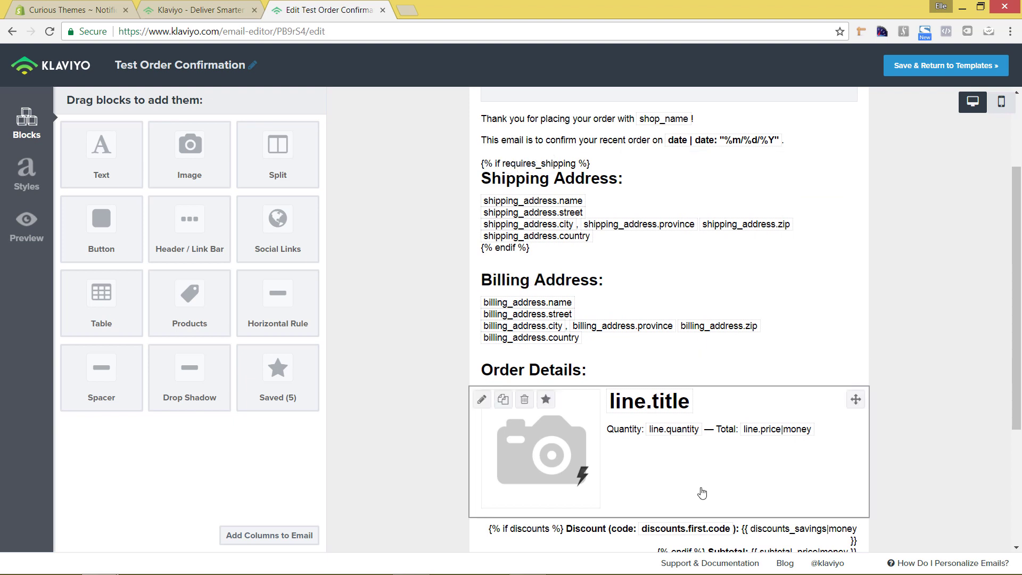
{"action": "scroll", "coordinate": [926, 333], "scroll_direction": "up", "scroll_amount": 3}
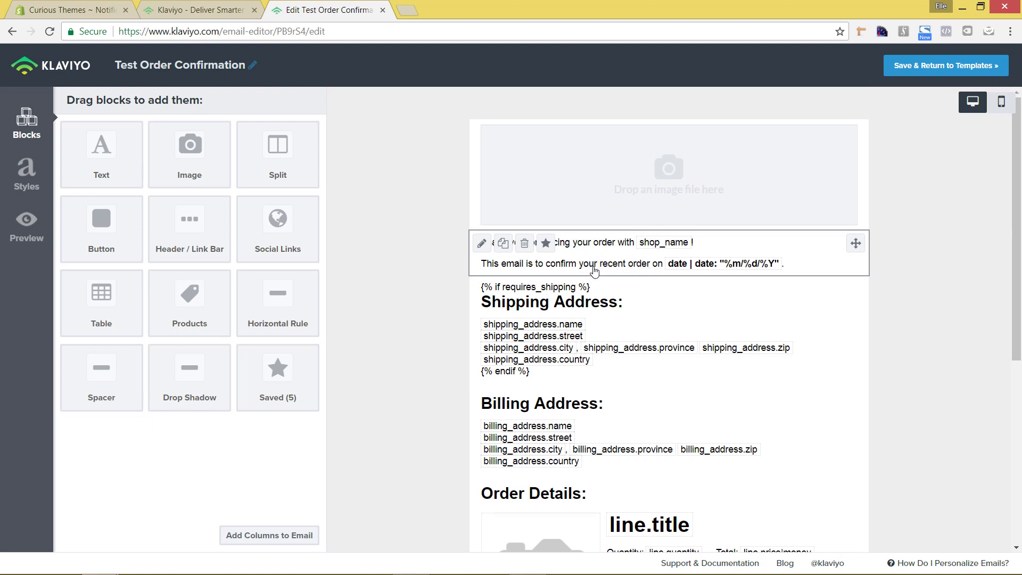
- Inspect the date variable's opening braces in the thank-you text block and close the block without saving
{"action": "left_click", "coordinate": [482, 245]}
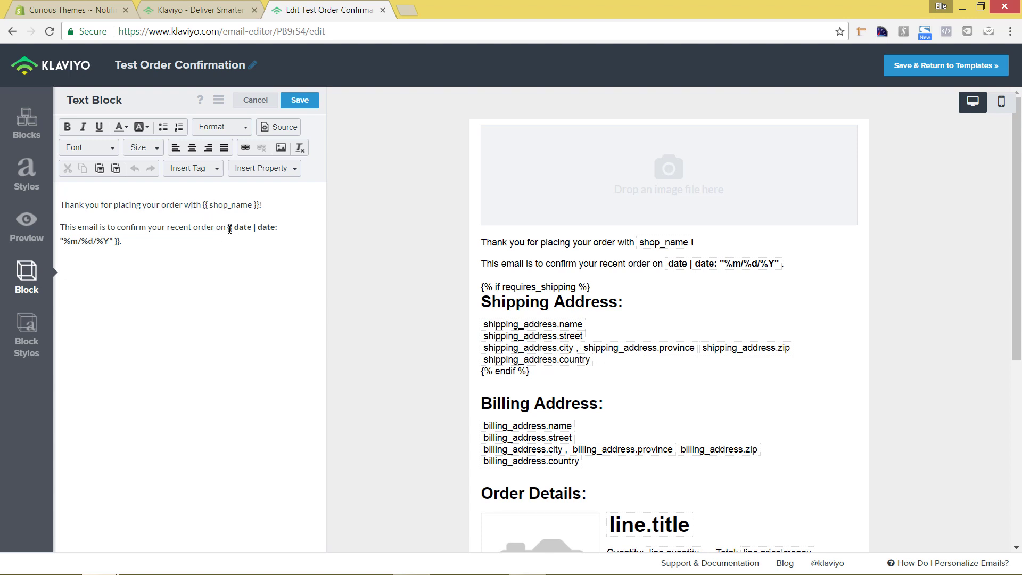
{"action": "left_click_drag", "start_coordinate": [233, 230], "coordinate": [233, 231]}
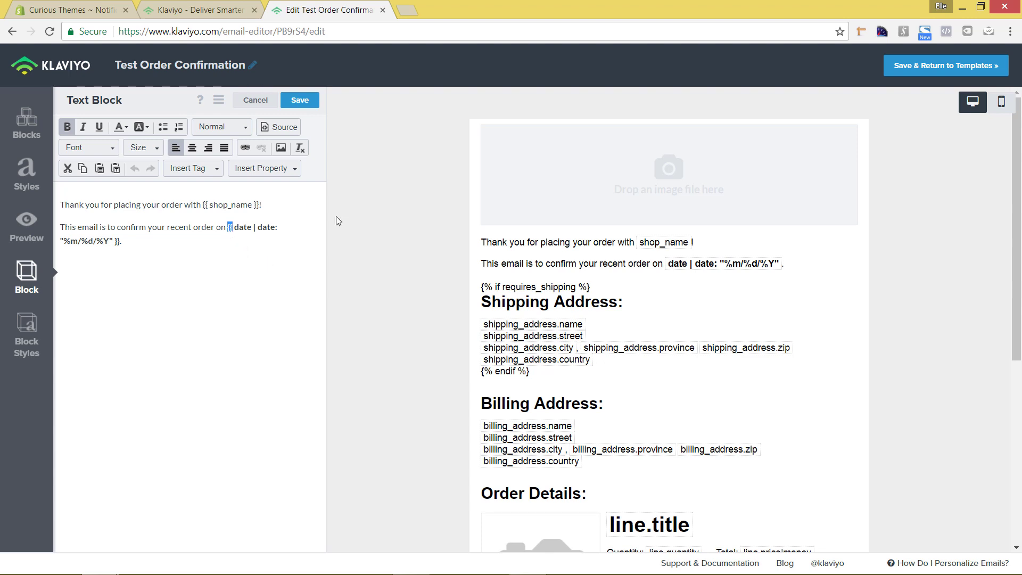
{"action": "left_click", "coordinate": [256, 101]}
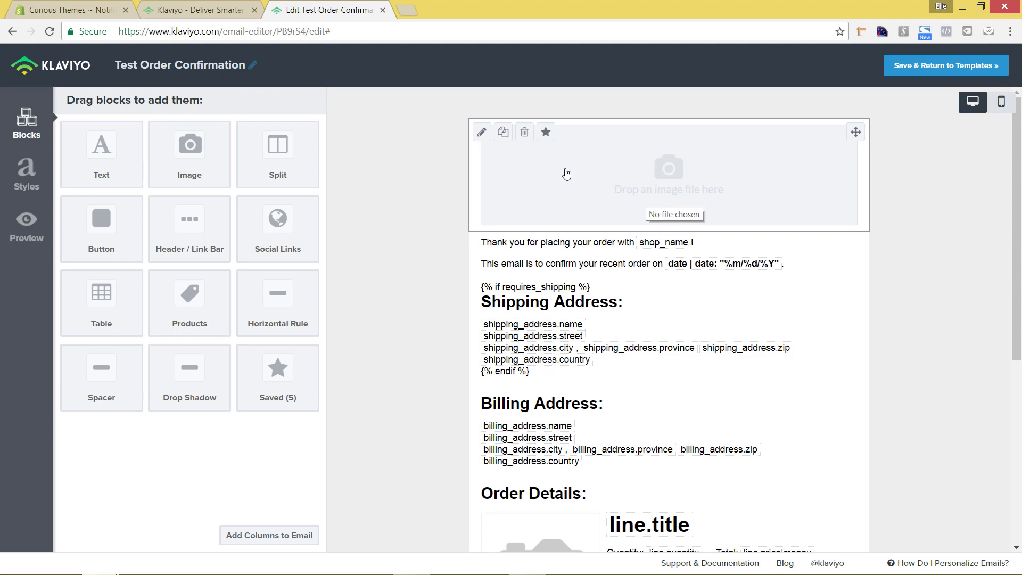
- Upload logo.png from the Klaviyo folder on the desktop into the email's header image block
{"action": "left_click", "coordinate": [604, 174]}
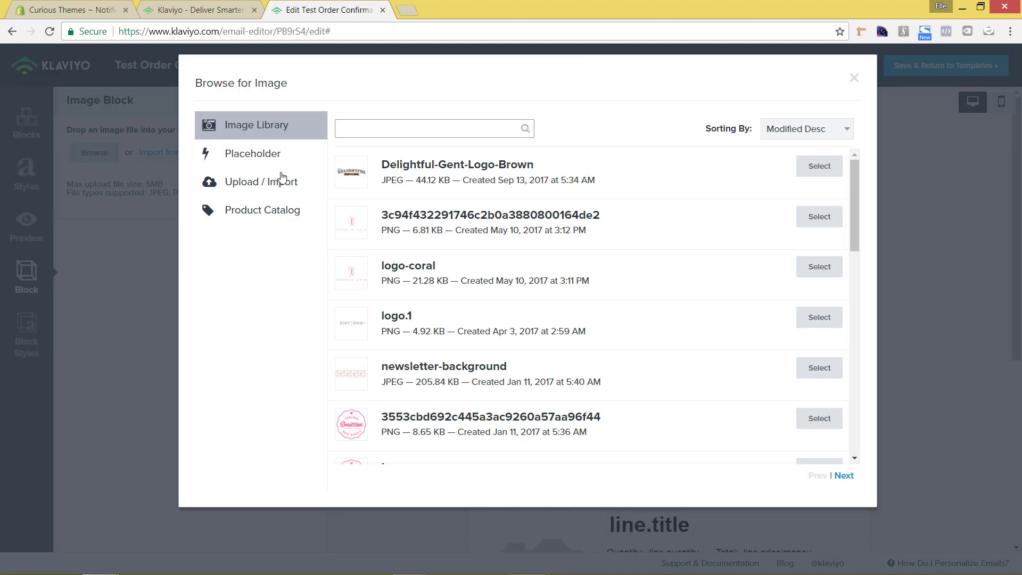
{"action": "left_click", "coordinate": [243, 187]}
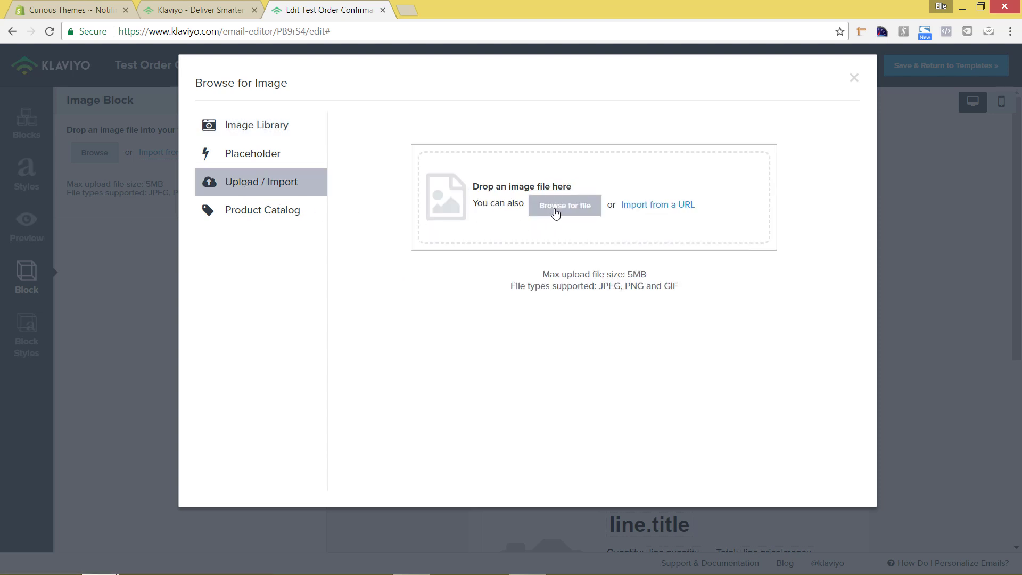
{"action": "left_click", "coordinate": [556, 213]}
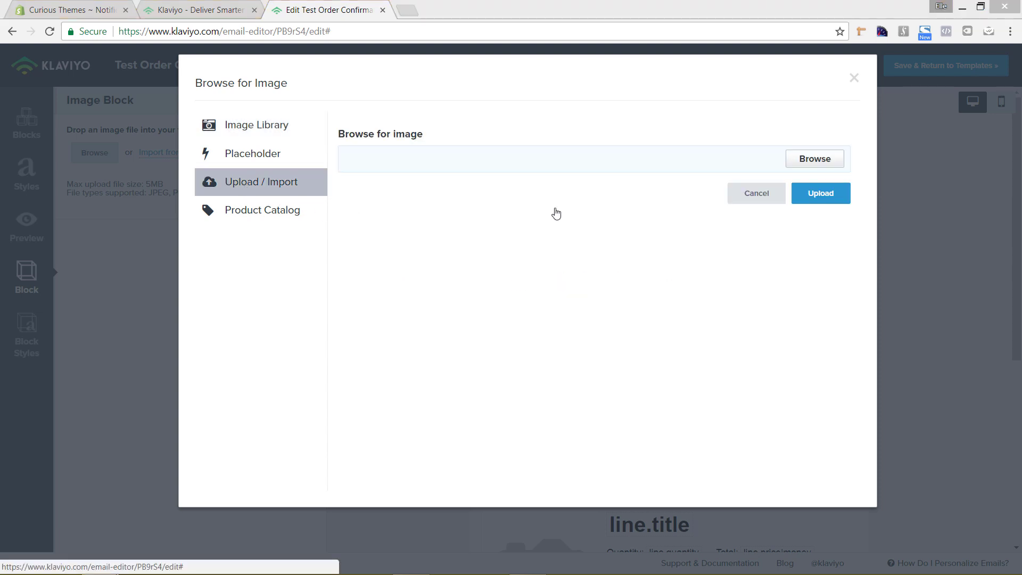
{"action": "left_click", "coordinate": [52, 106]}
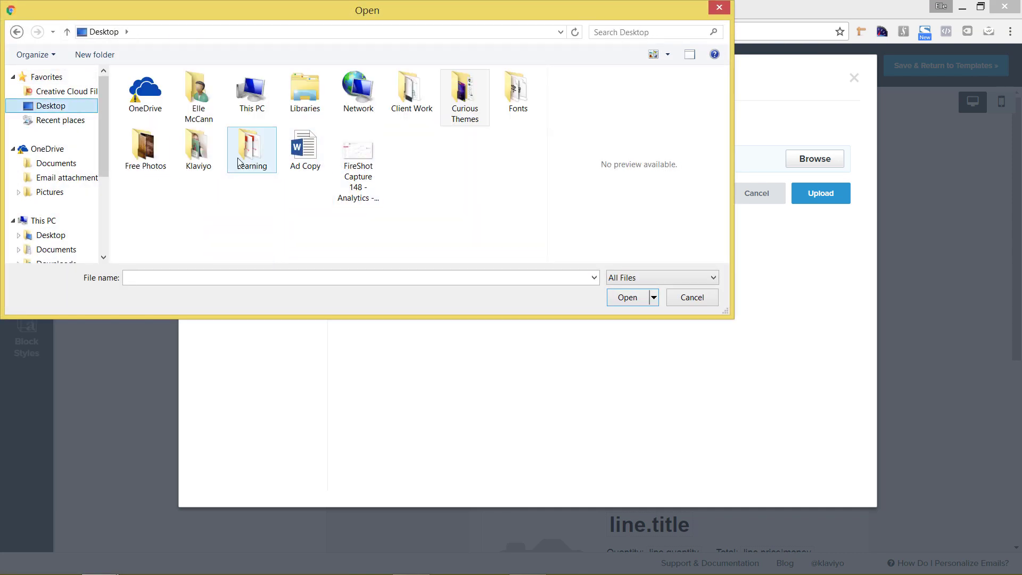
{"action": "double_click", "coordinate": [192, 160]}
{"action": "left_click", "coordinate": [251, 142]}
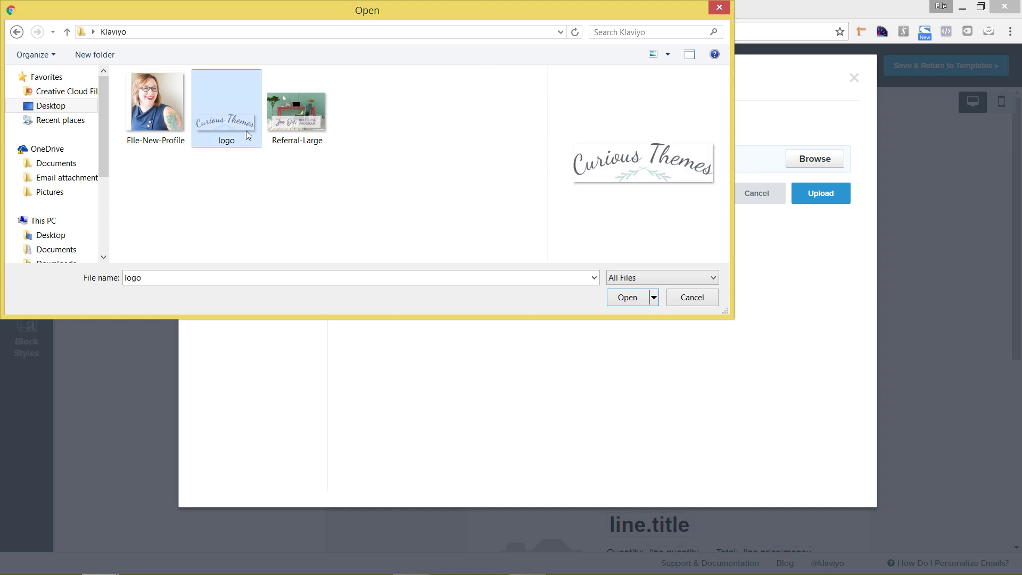
{"action": "left_click", "coordinate": [637, 298]}
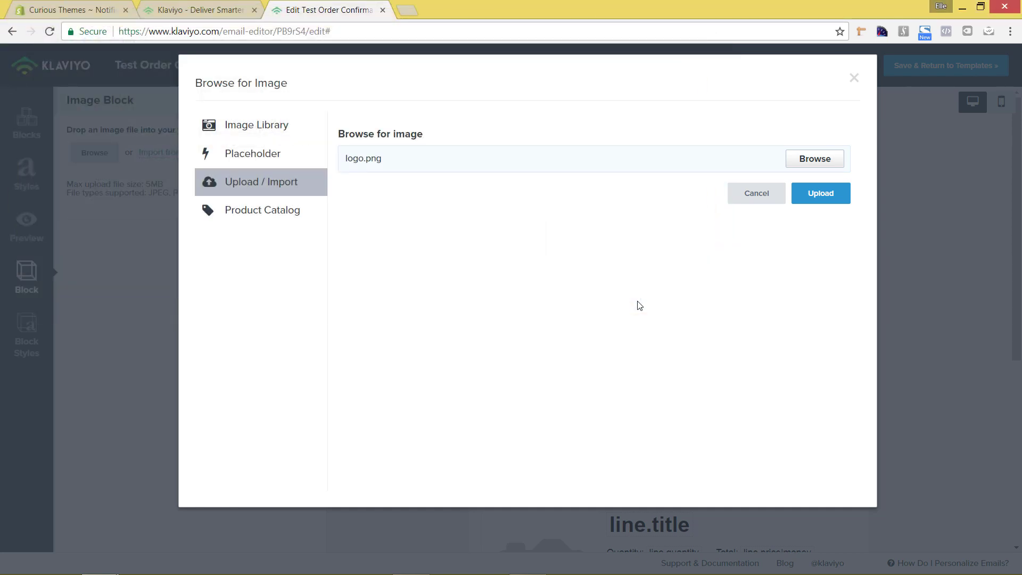
{"action": "left_click", "coordinate": [830, 197]}
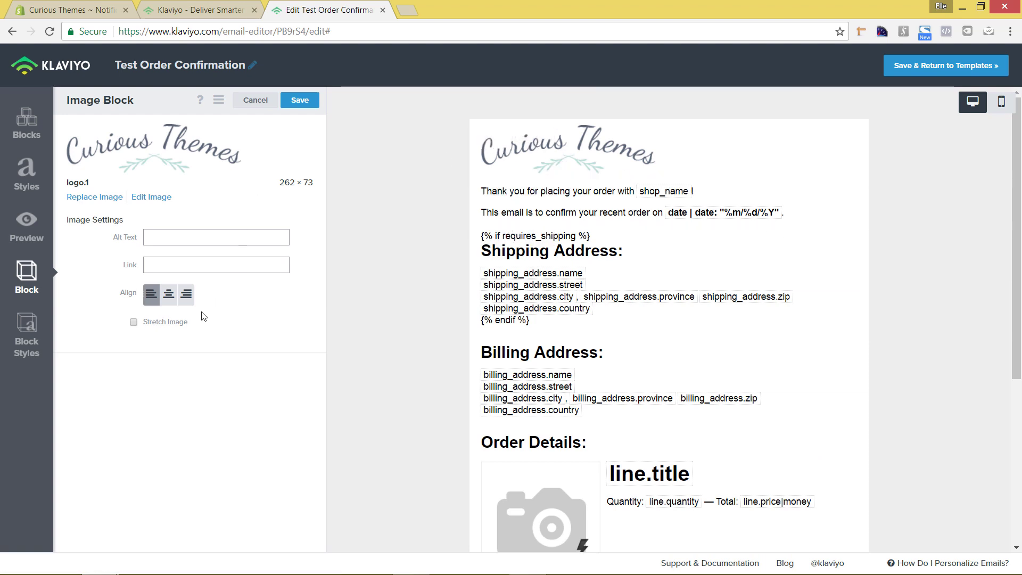
{"action": "left_click", "coordinate": [169, 296]}
{"action": "left_click", "coordinate": [184, 262]}
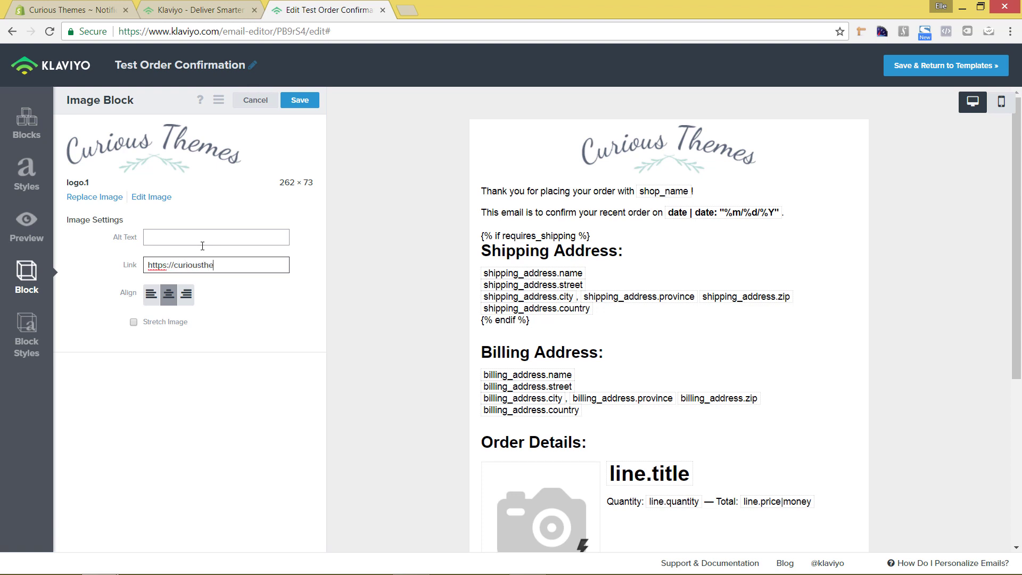
{"action": "type", "text": "mes.com"}
{"action": "left_click", "coordinate": [310, 101]}
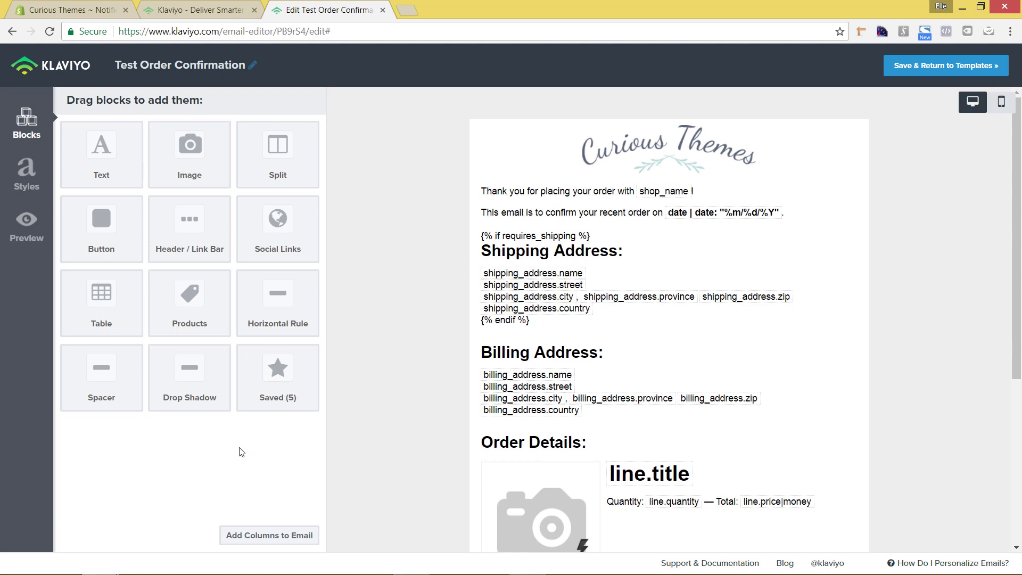
- Add a 20 px spacer above the logo and another below it, saving each for Desktop & Mobile
{"action": "mouse_move", "coordinate": [484, 357]}
{"action": "mouse_move", "coordinate": [739, 153]}
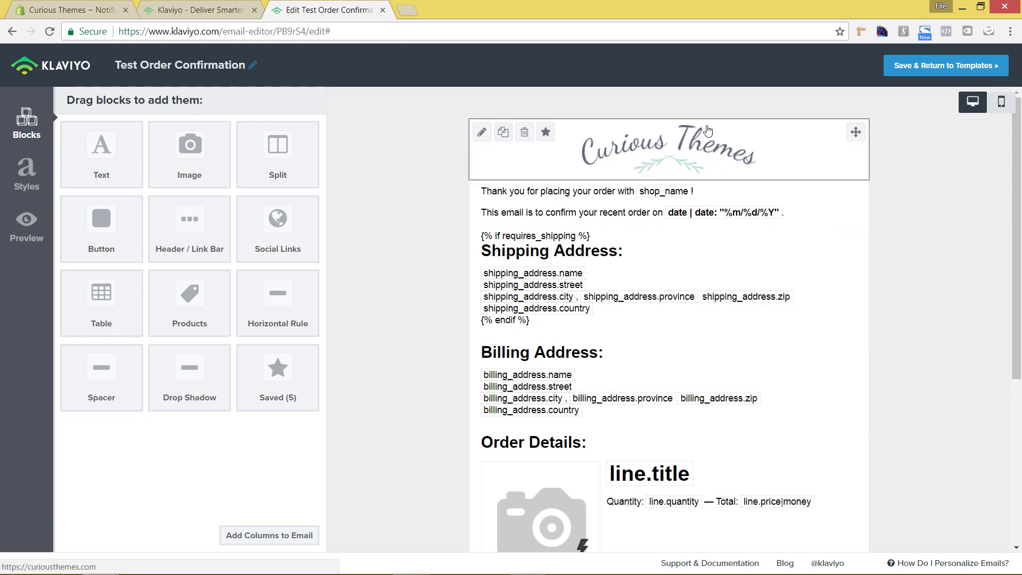
{"action": "mouse_move", "coordinate": [651, 193]}
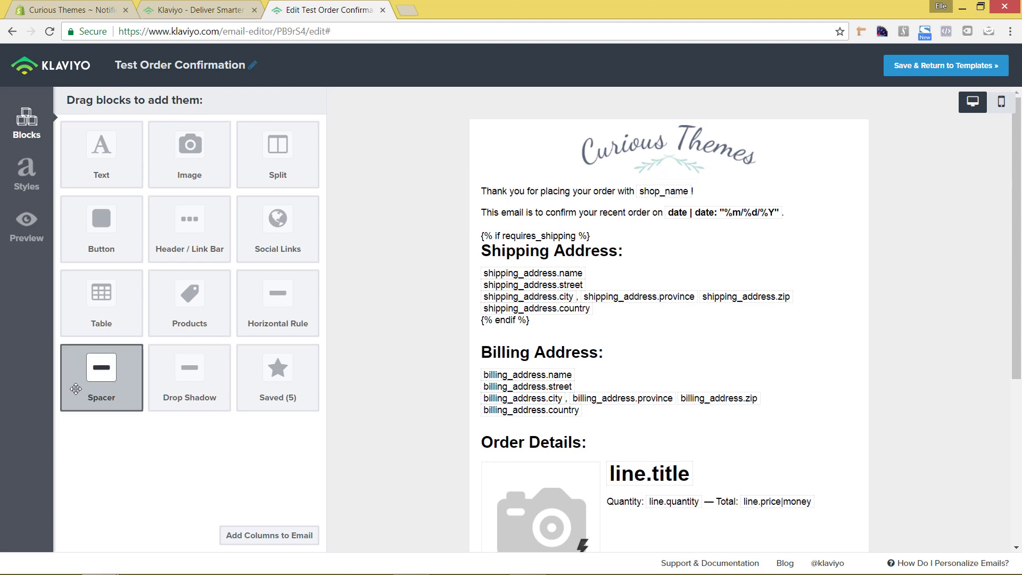
{"action": "left_click_drag", "start_coordinate": [74, 393], "coordinate": [499, 122]}
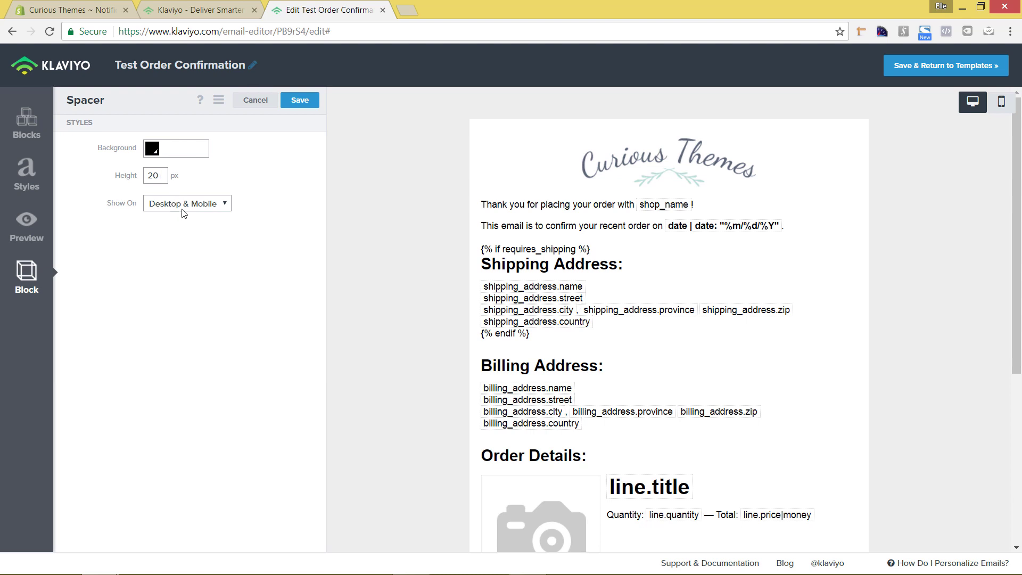
{"action": "left_click", "coordinate": [305, 101]}
{"action": "left_click_drag", "start_coordinate": [91, 379], "coordinate": [581, 213]}
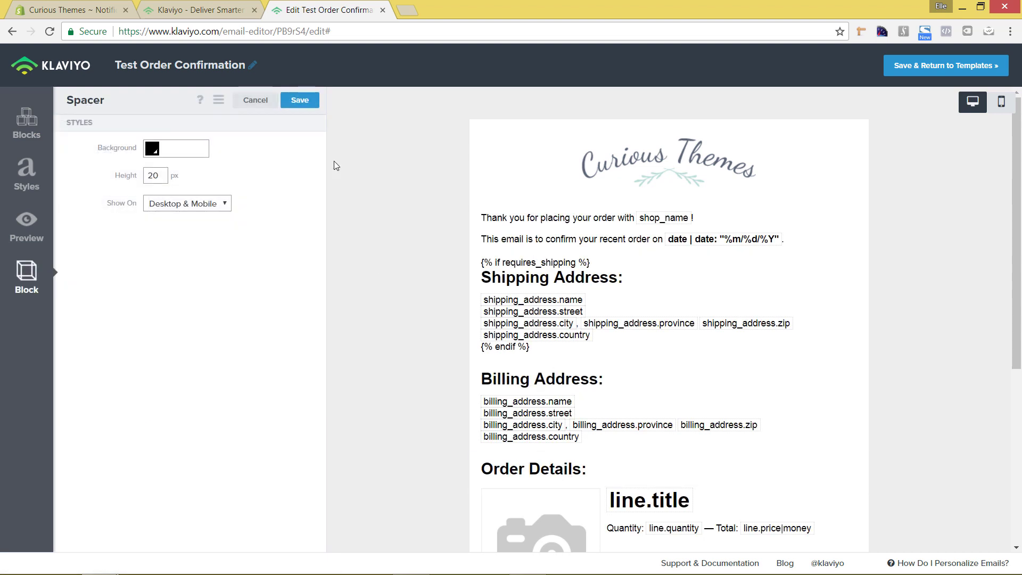
{"action": "left_click", "coordinate": [299, 102]}
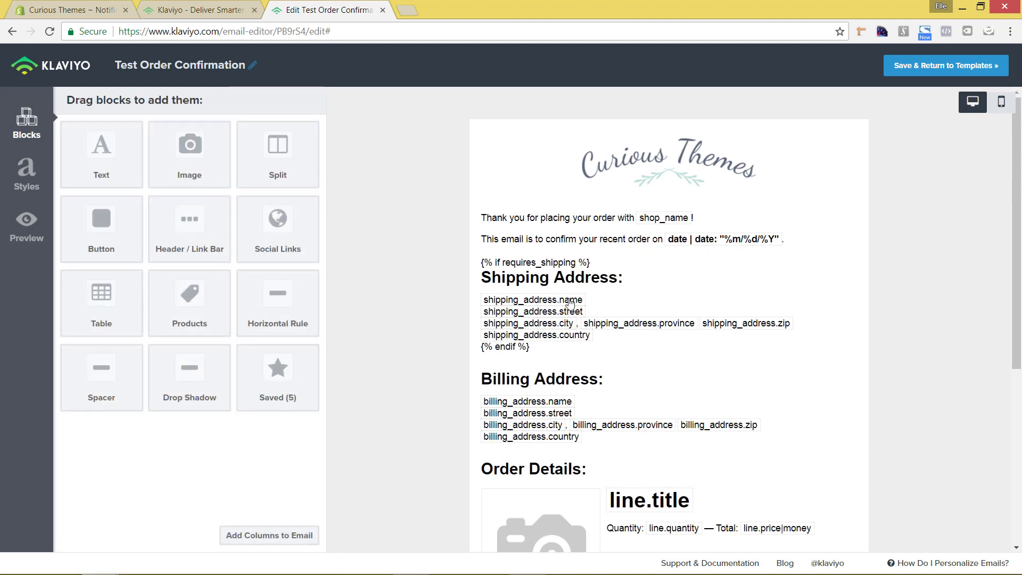
- Add an image block between the horizontal rule and the social links, and upload Referral-Large from the Klaviyo folder into it
{"action": "scroll", "coordinate": [684, 336], "scroll_direction": "down", "scroll_amount": 6}
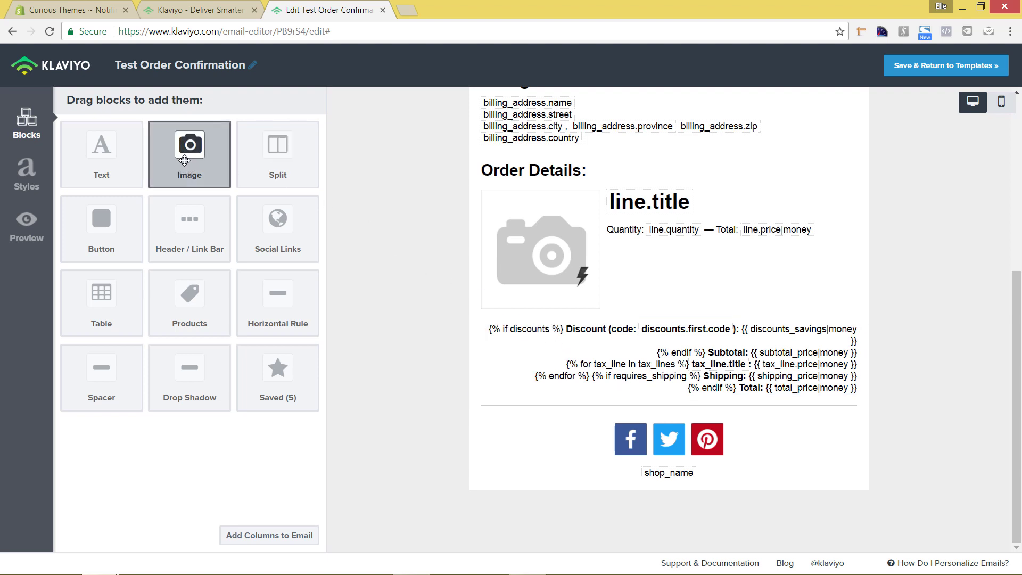
{"action": "left_click_drag", "start_coordinate": [184, 161], "coordinate": [509, 416]}
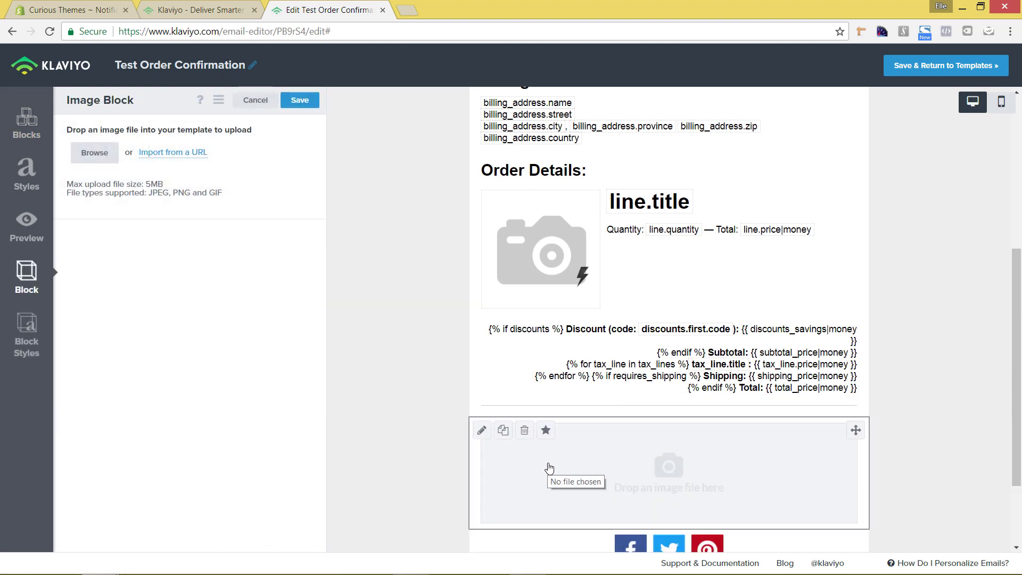
{"action": "left_click", "coordinate": [98, 154]}
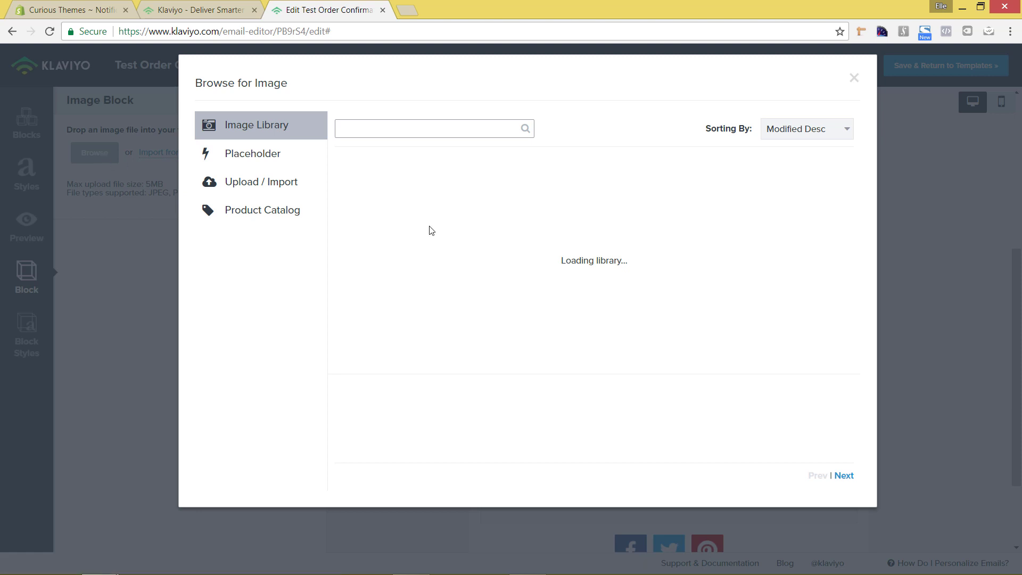
{"action": "left_click", "coordinate": [238, 187]}
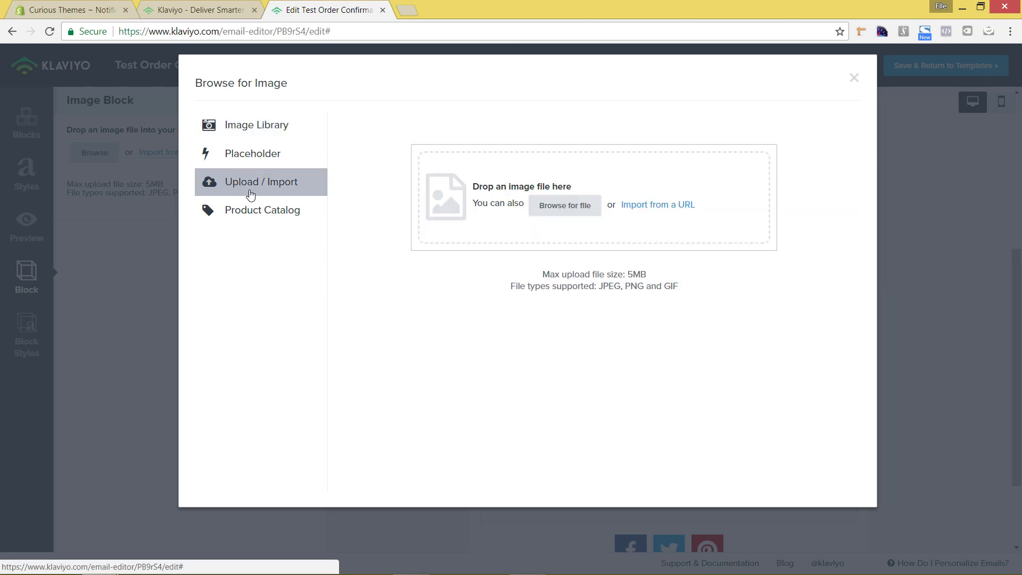
{"action": "left_click", "coordinate": [563, 210]}
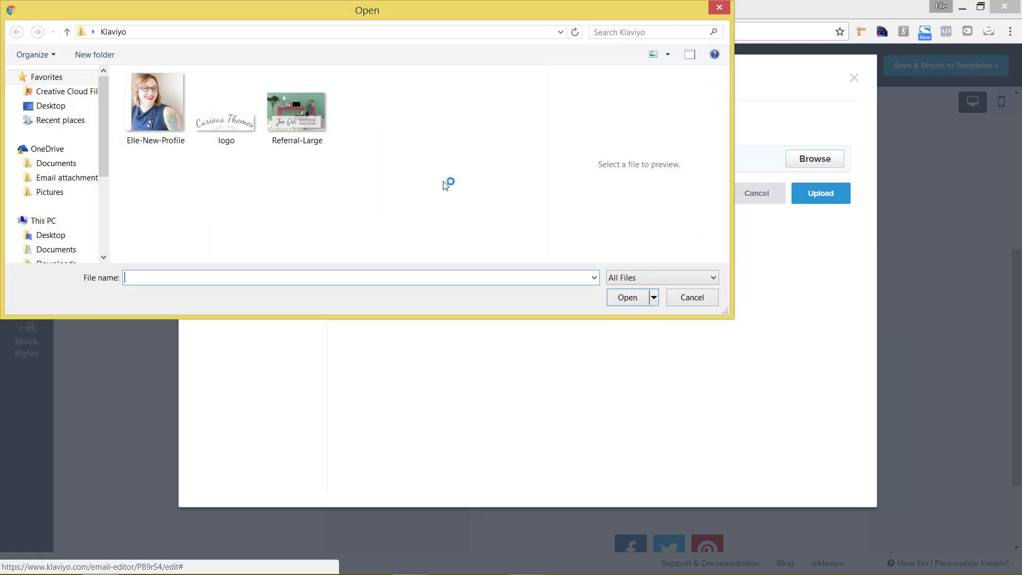
{"action": "left_click", "coordinate": [297, 109]}
{"action": "left_click", "coordinate": [622, 306]}
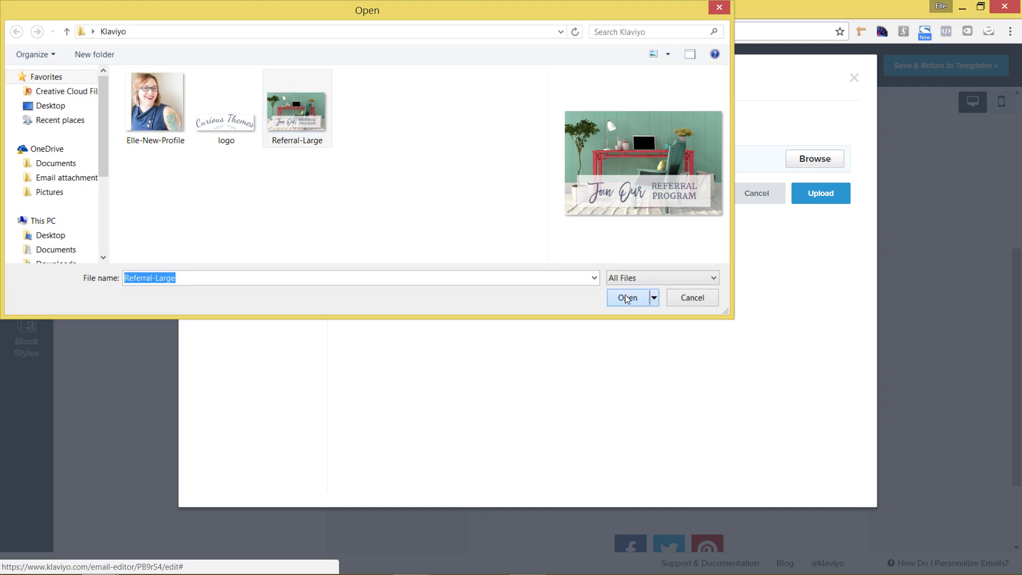
{"action": "left_click", "coordinate": [825, 201]}
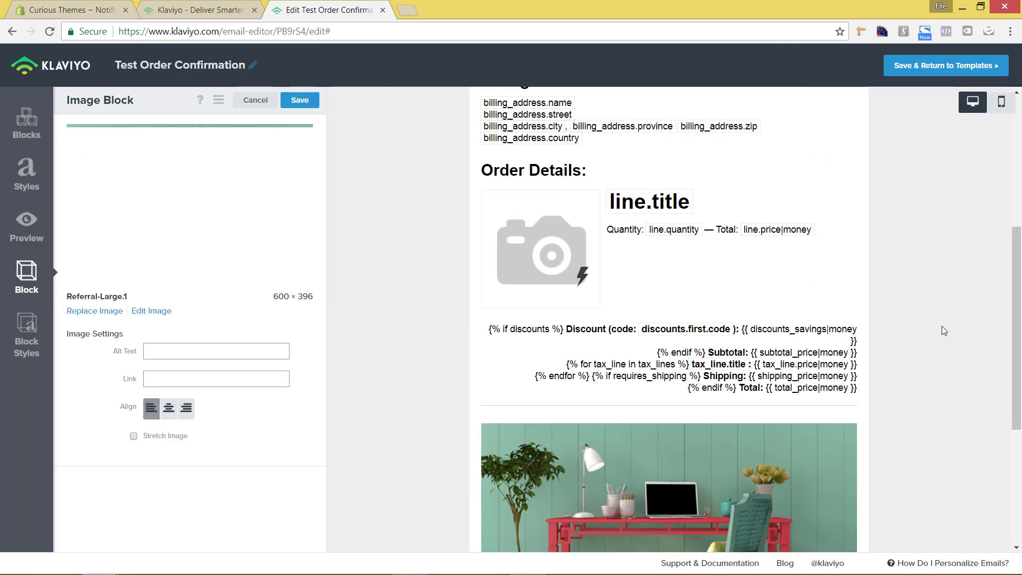
- Stretch the referral program image to the full width of the email and save the image block
{"action": "scroll", "coordinate": [944, 331], "scroll_direction": "down", "scroll_amount": 4}
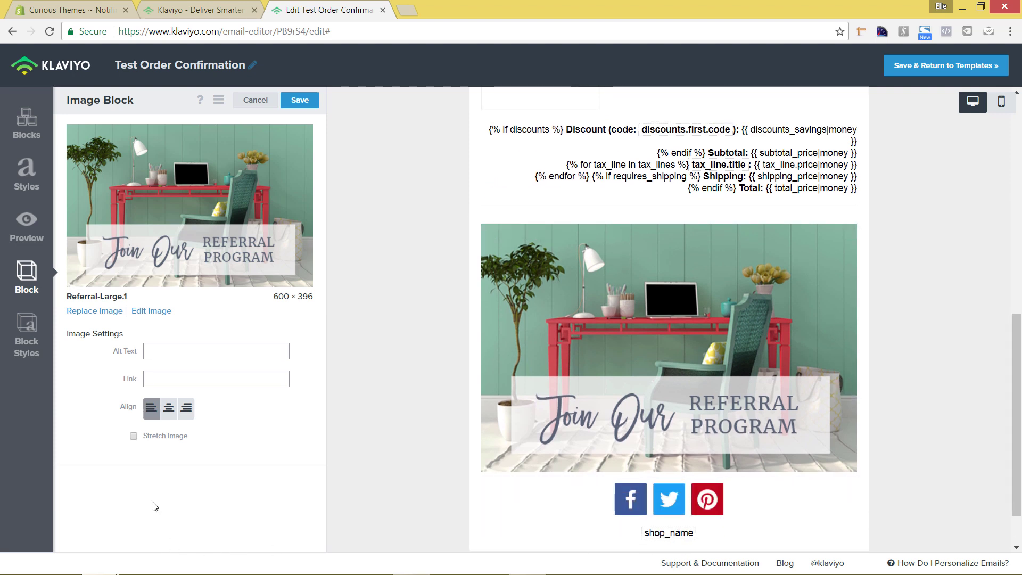
{"action": "left_click", "coordinate": [134, 438]}
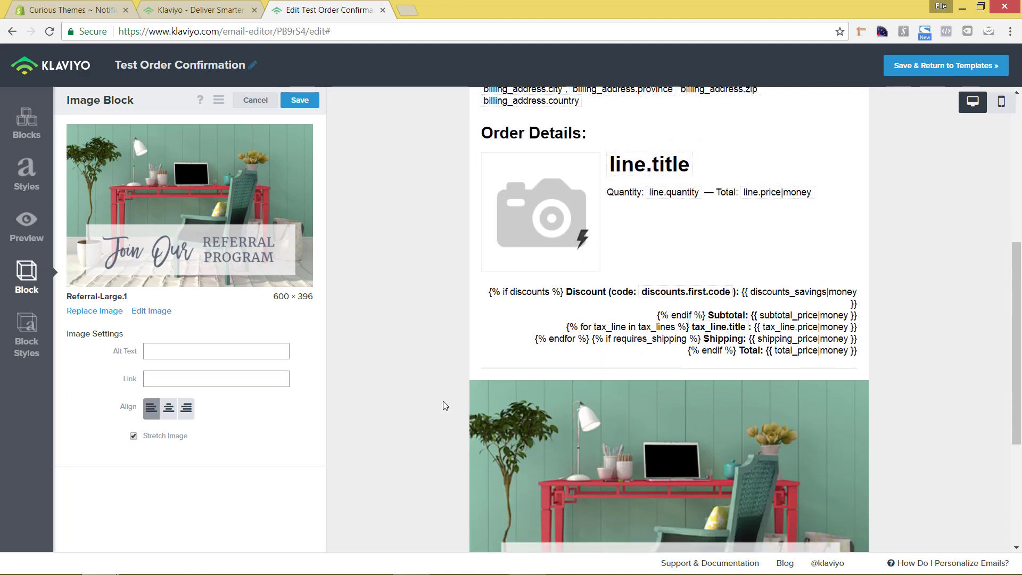
{"action": "scroll", "coordinate": [443, 401], "scroll_direction": "down", "scroll_amount": 3}
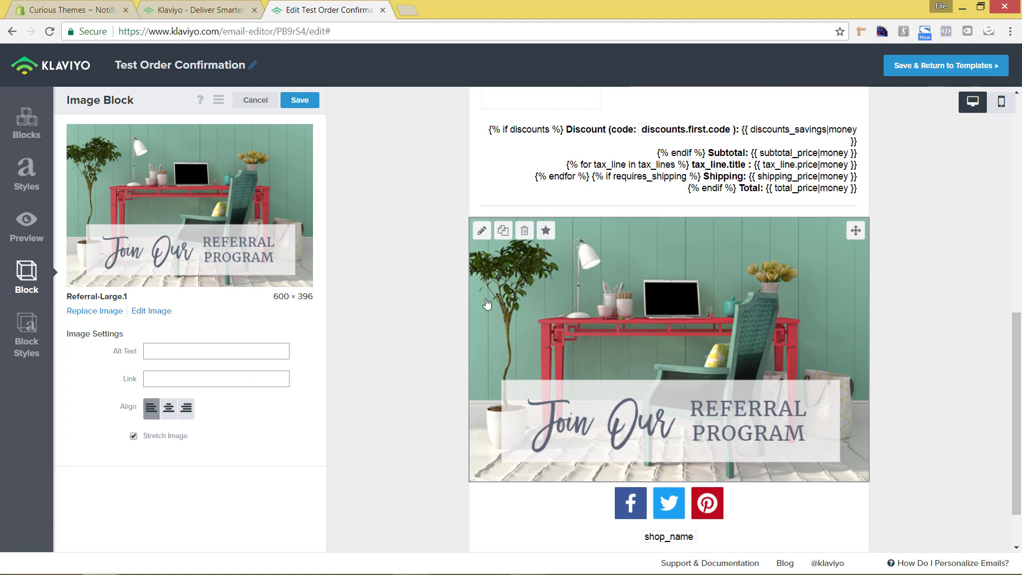
{"action": "left_click", "coordinate": [300, 100]}
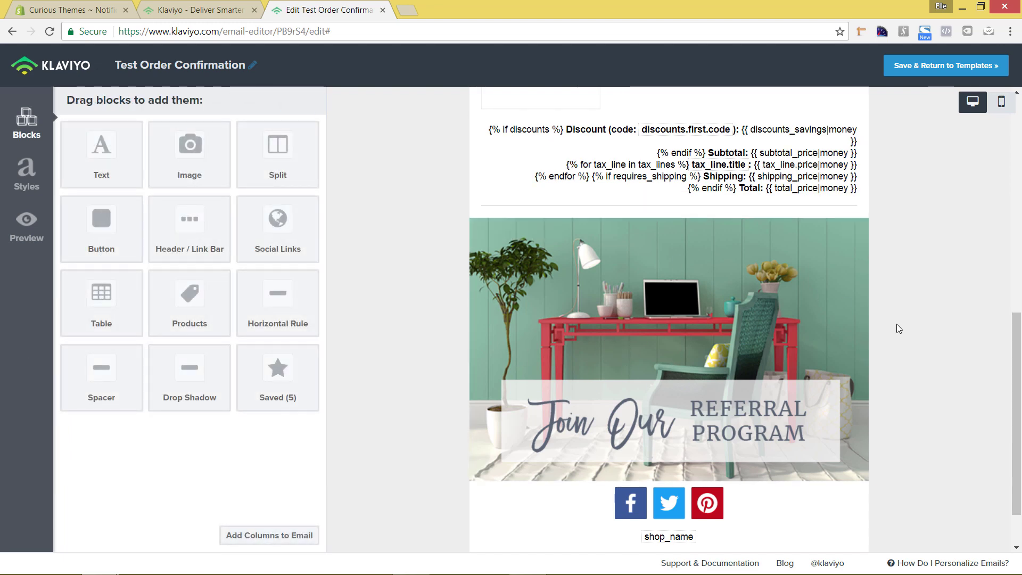
- Edit the social links block and change the Twitter link's type to YouTube
{"action": "scroll", "coordinate": [900, 325], "scroll_direction": "down", "scroll_amount": 2}
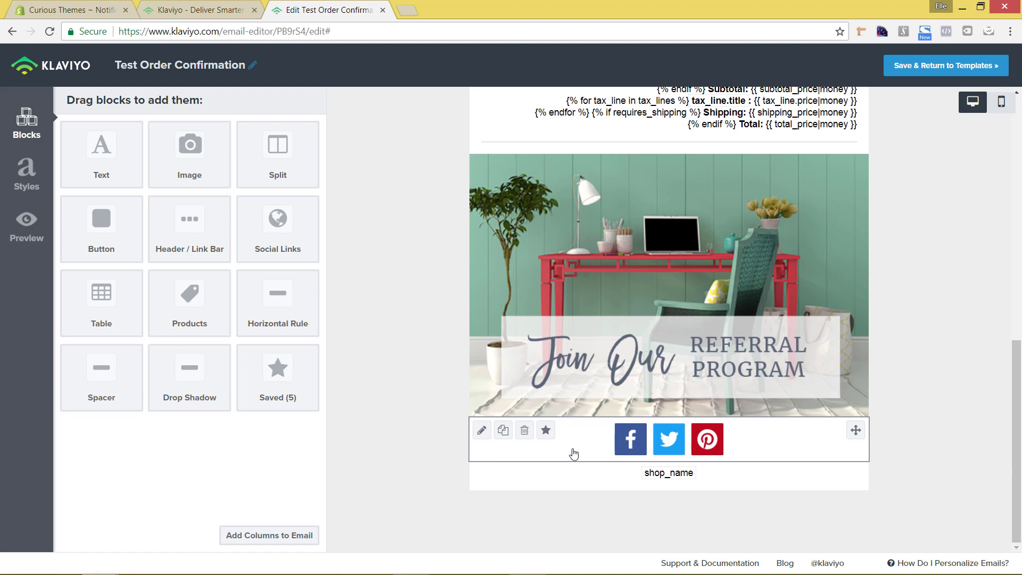
{"action": "left_click", "coordinate": [482, 432]}
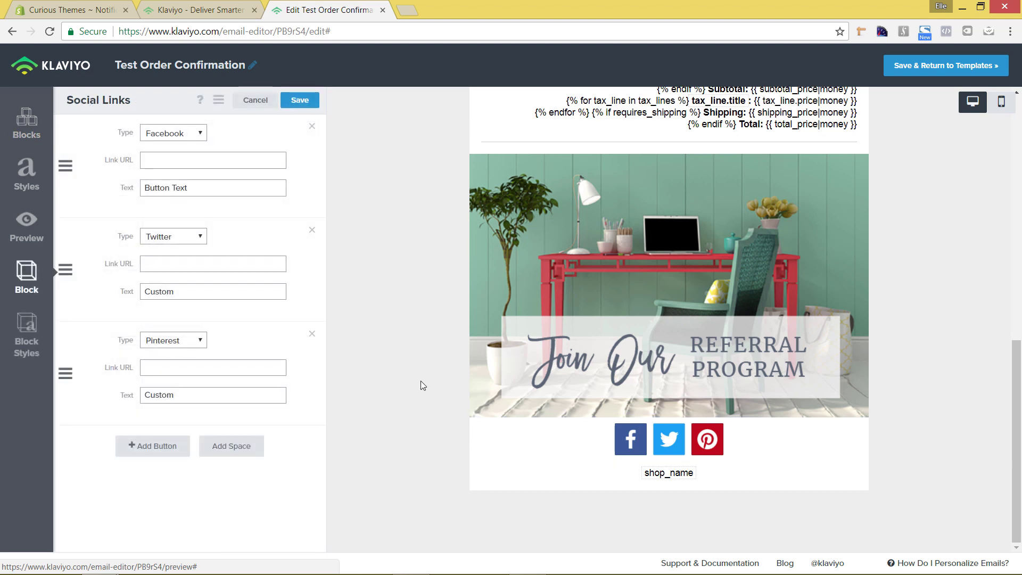
{"action": "left_click", "coordinate": [185, 133]}
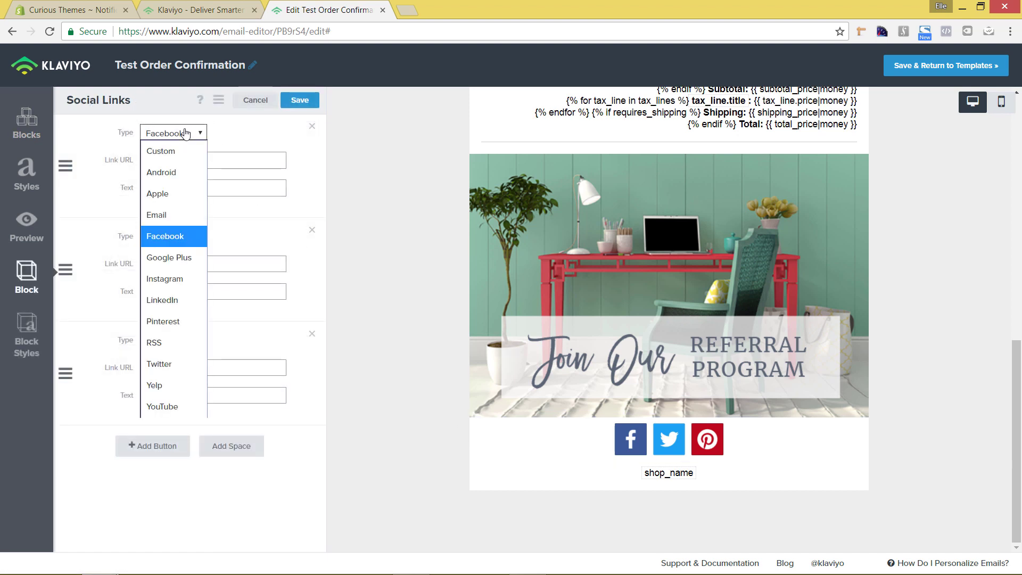
{"action": "left_click", "coordinate": [227, 137]}
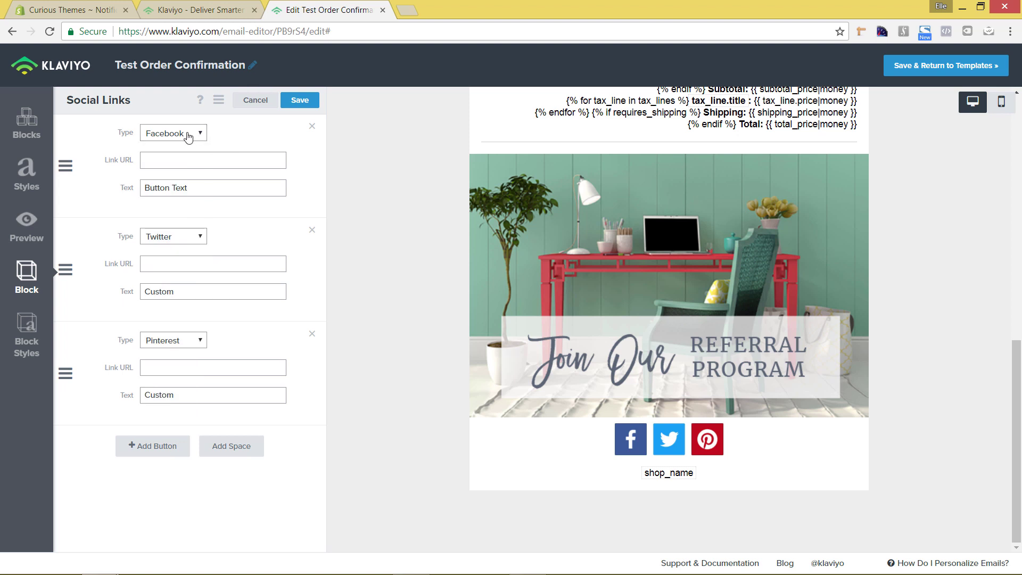
{"action": "left_click", "coordinate": [158, 158]}
{"action": "left_click", "coordinate": [173, 238]}
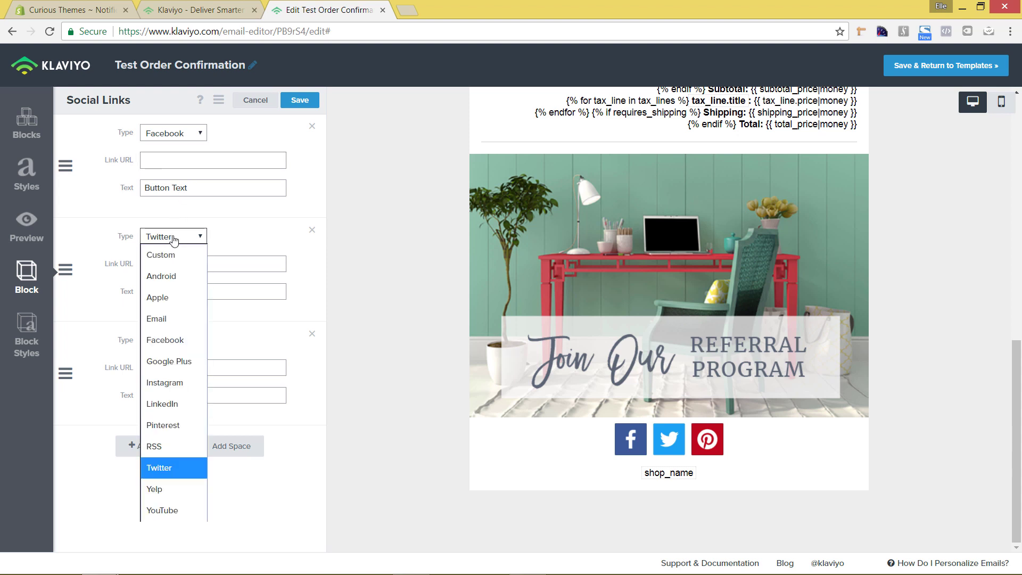
{"action": "left_click", "coordinate": [171, 512]}
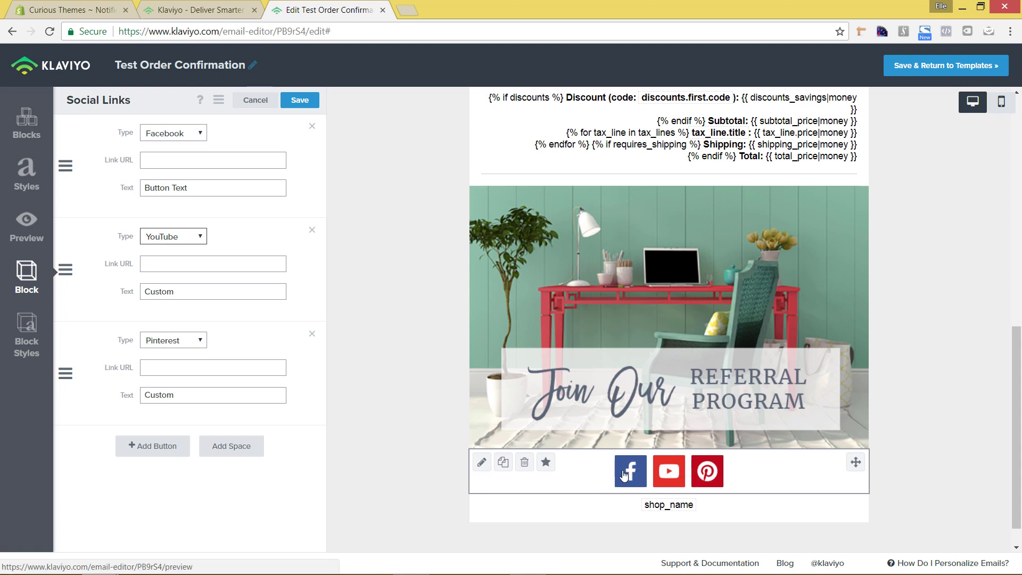
- Style the social links block with the White icon set and a #ACB3A8 background
{"action": "left_click", "coordinate": [26, 344]}
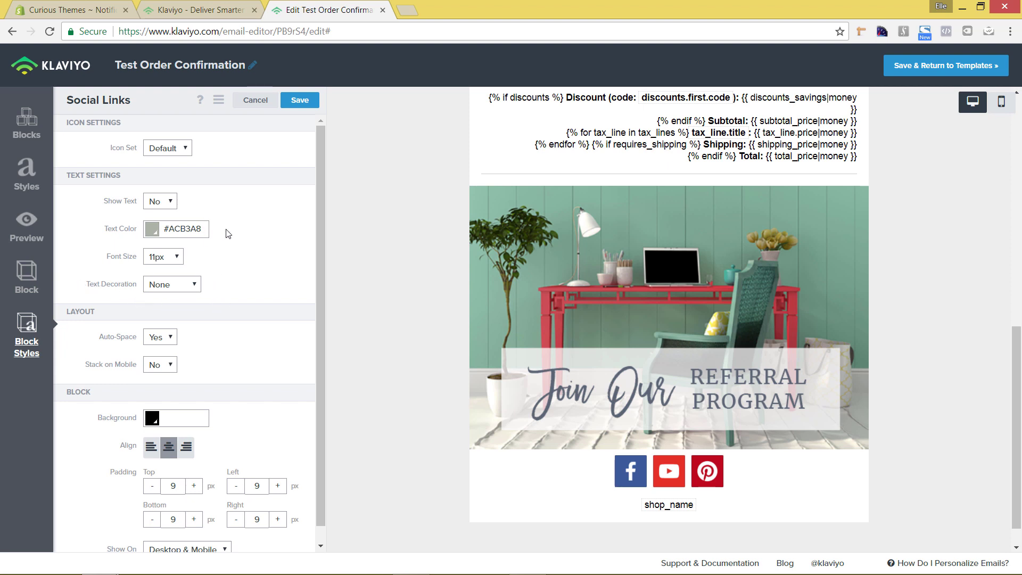
{"action": "left_click", "coordinate": [174, 153]}
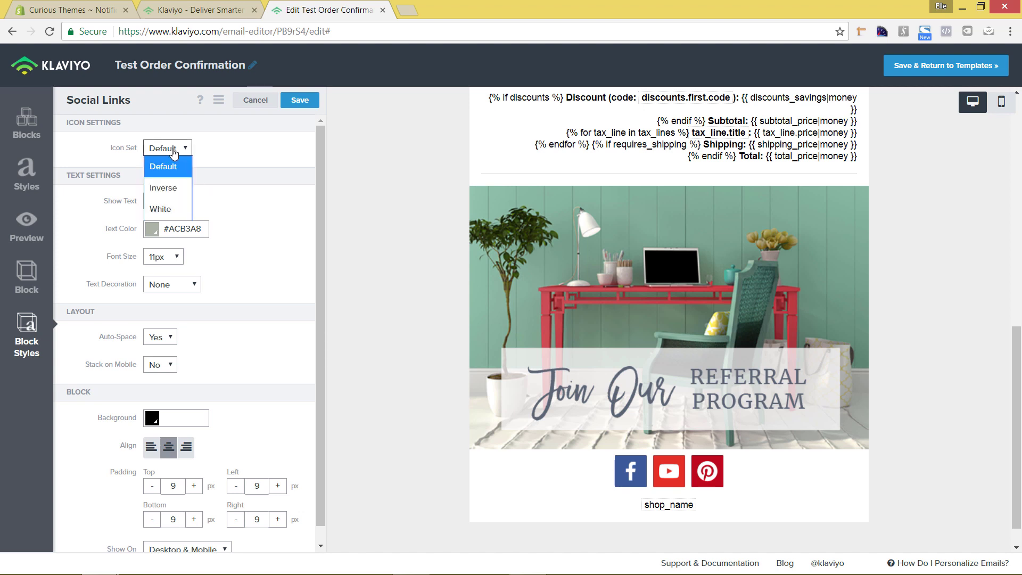
{"action": "left_click", "coordinate": [176, 190]}
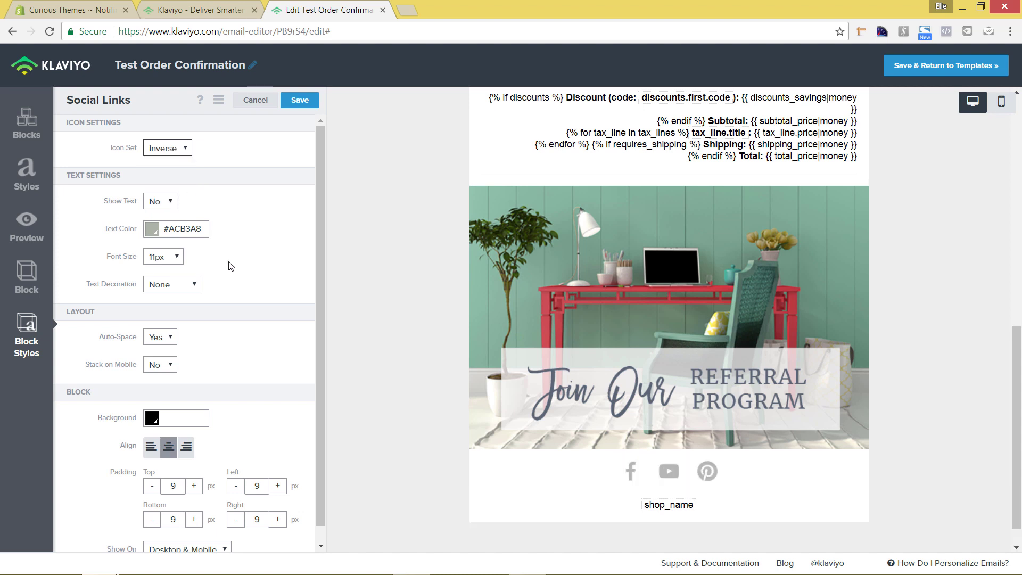
{"action": "scroll", "coordinate": [231, 266], "scroll_direction": "down", "scroll_amount": 1}
{"action": "left_click", "coordinate": [175, 404]}
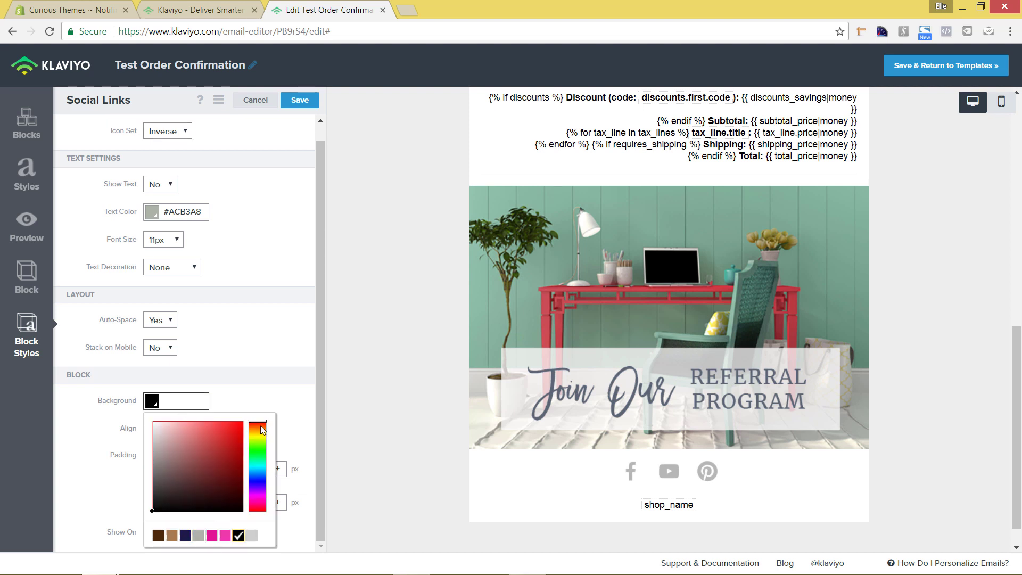
{"action": "left_click", "coordinate": [198, 536]}
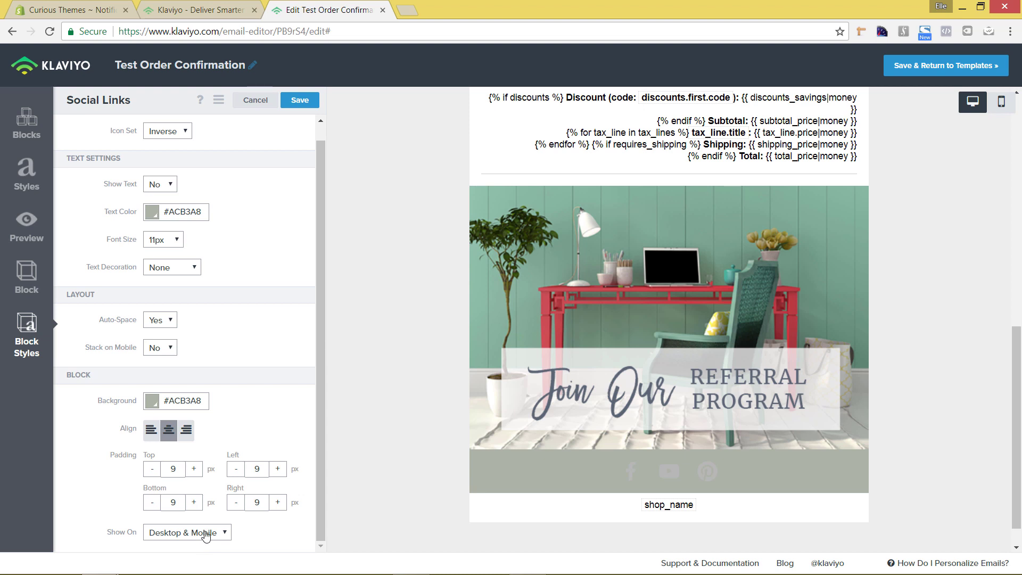
{"action": "left_click", "coordinate": [181, 132]}
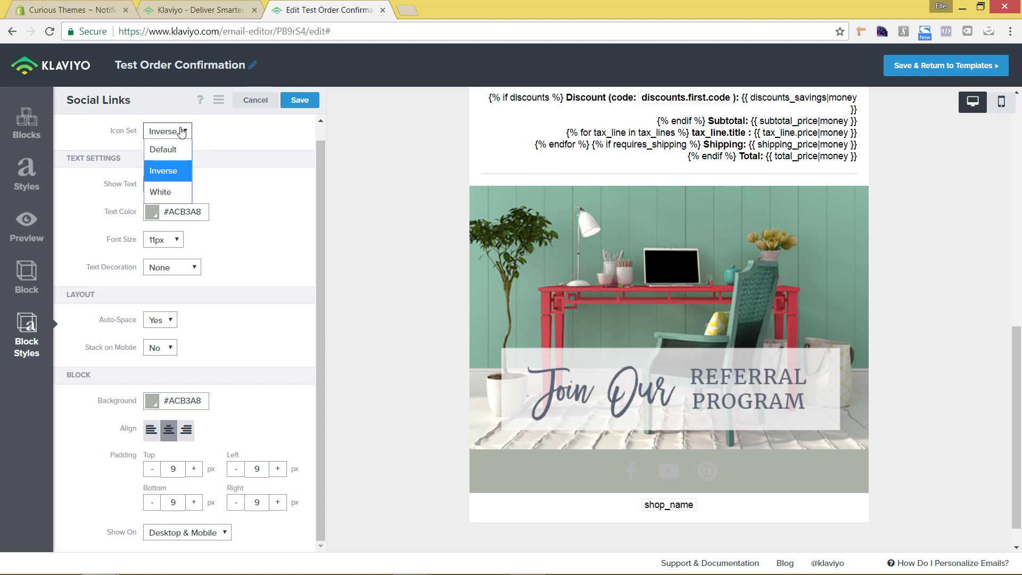
{"action": "left_click", "coordinate": [178, 195]}
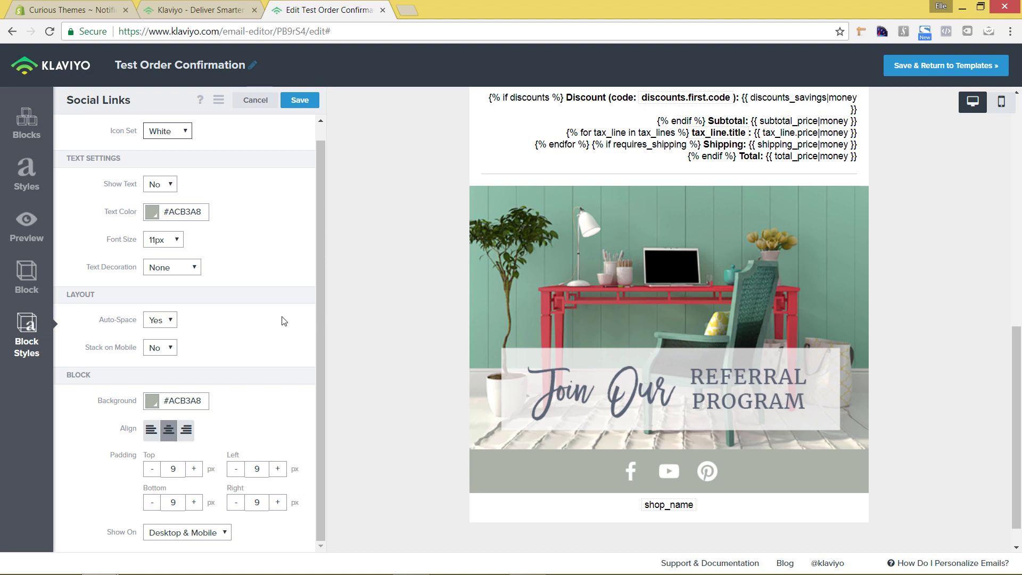
- Review the link URL fields of the three social links and save the social links block
{"action": "left_click", "coordinate": [299, 101]}
{"action": "left_click", "coordinate": [33, 285]}
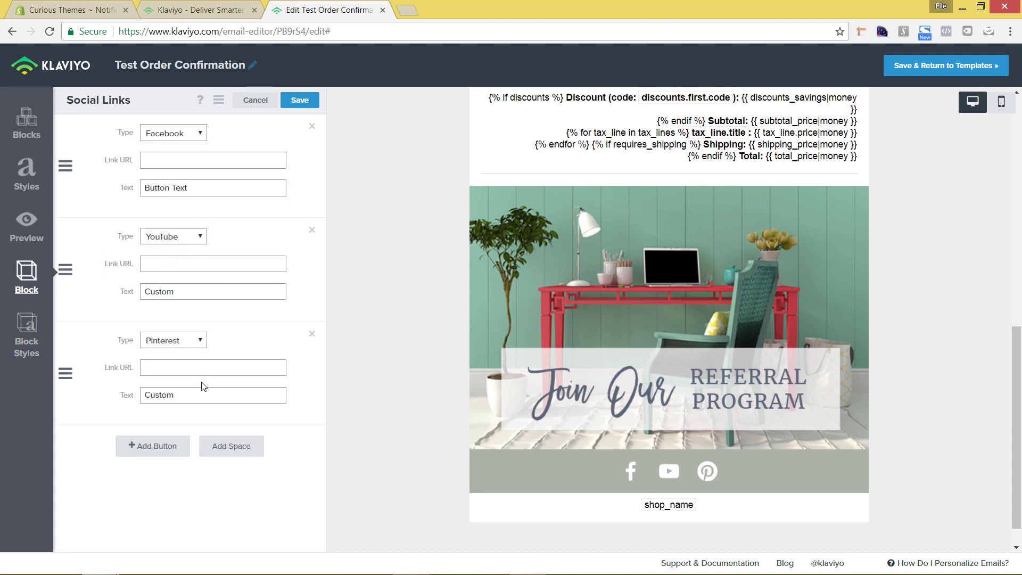
{"action": "left_click", "coordinate": [193, 161]}
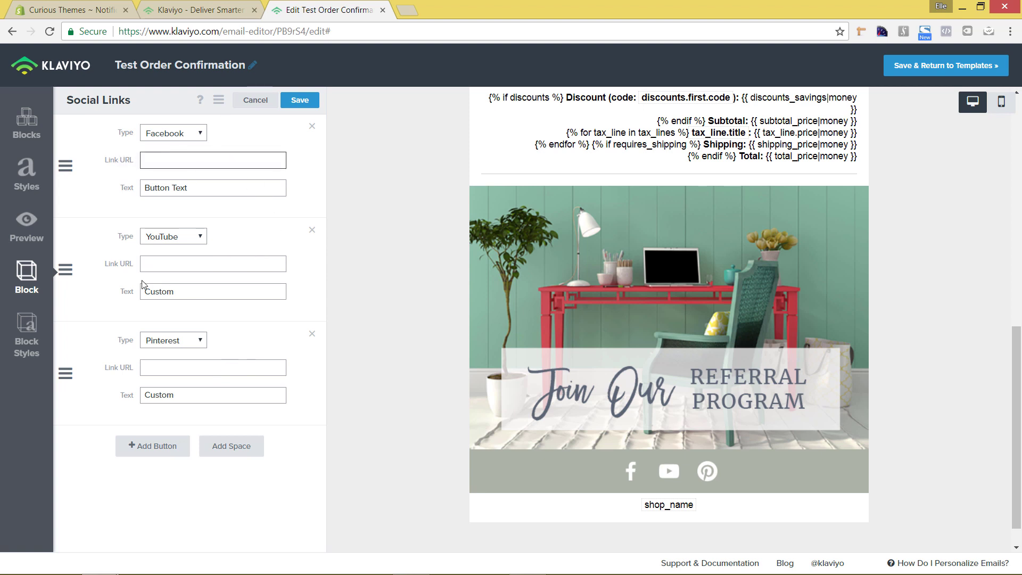
{"action": "left_click", "coordinate": [299, 101]}
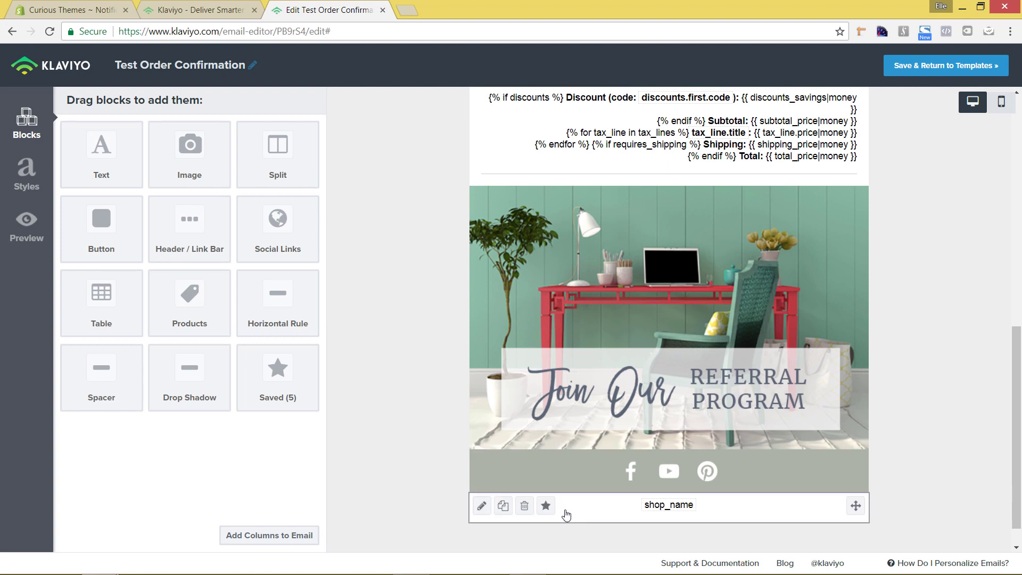
- Delete the shop_name text block below the social links and confirm the deletion
{"action": "left_click", "coordinate": [525, 507]}
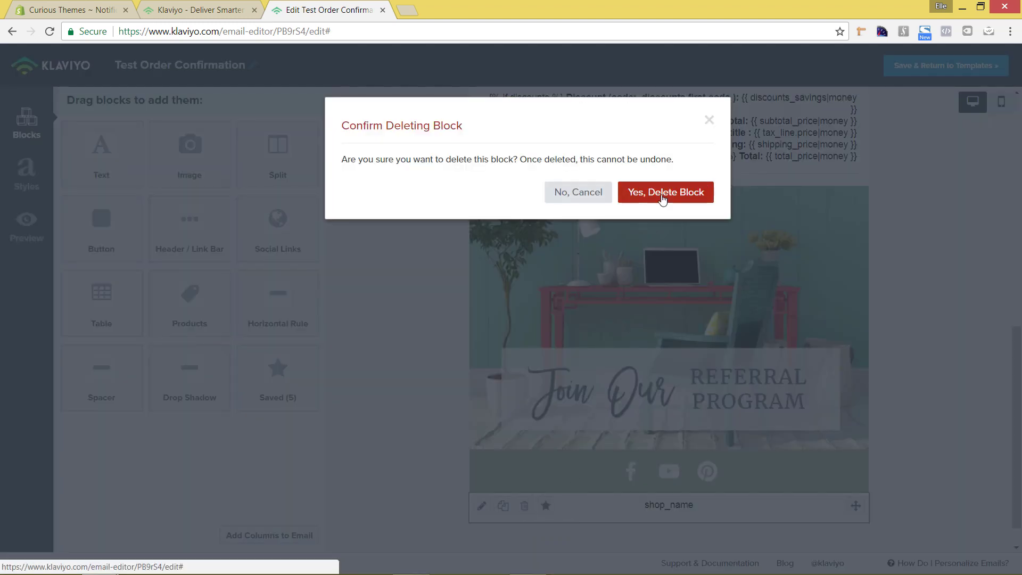
{"action": "left_click", "coordinate": [665, 195]}
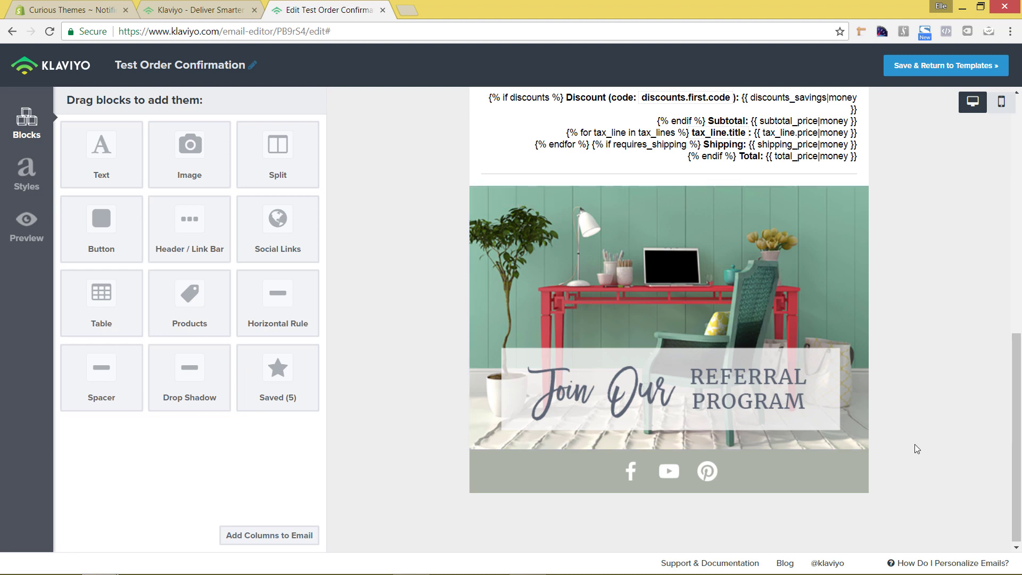
- Store the social links block as a reusable saved block named Test Social Media
{"action": "mouse_move", "coordinate": [716, 476]}
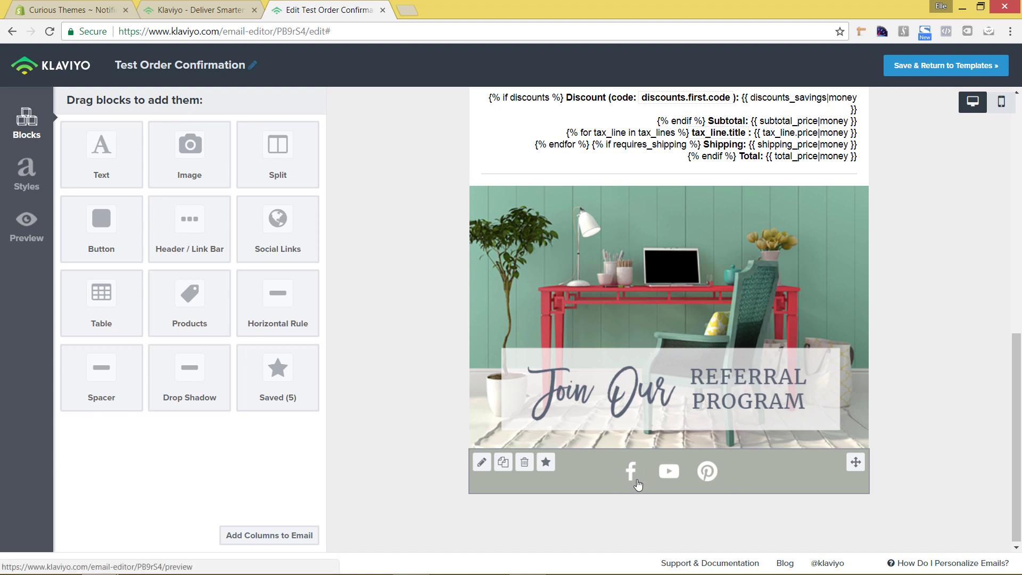
{"action": "left_click", "coordinate": [547, 463]}
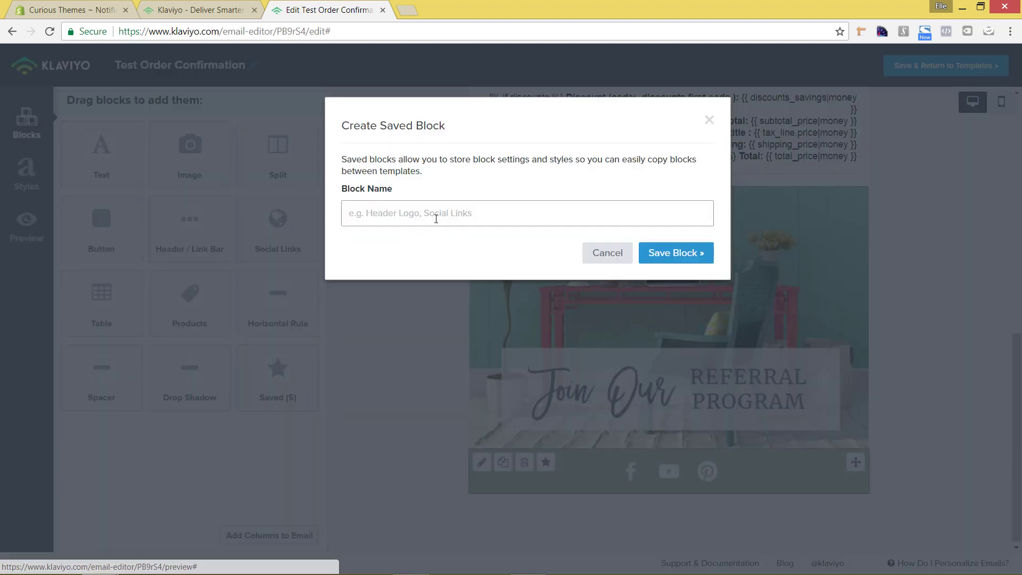
{"action": "left_click", "coordinate": [436, 219]}
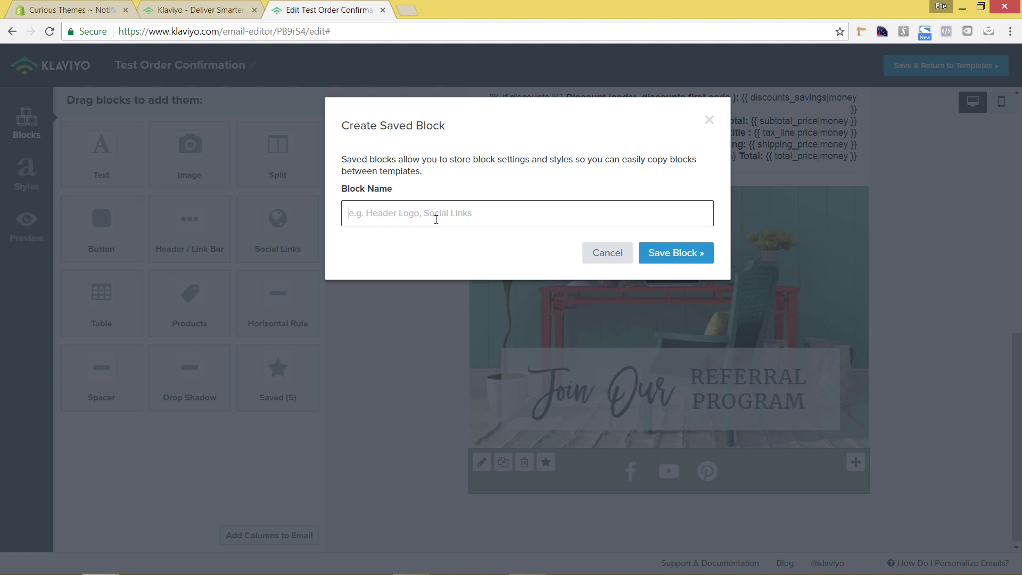
{"action": "type", "text": "C"}
{"action": "key", "text": "BackSpace"}
{"action": "type", "text": "Test Social Media"}
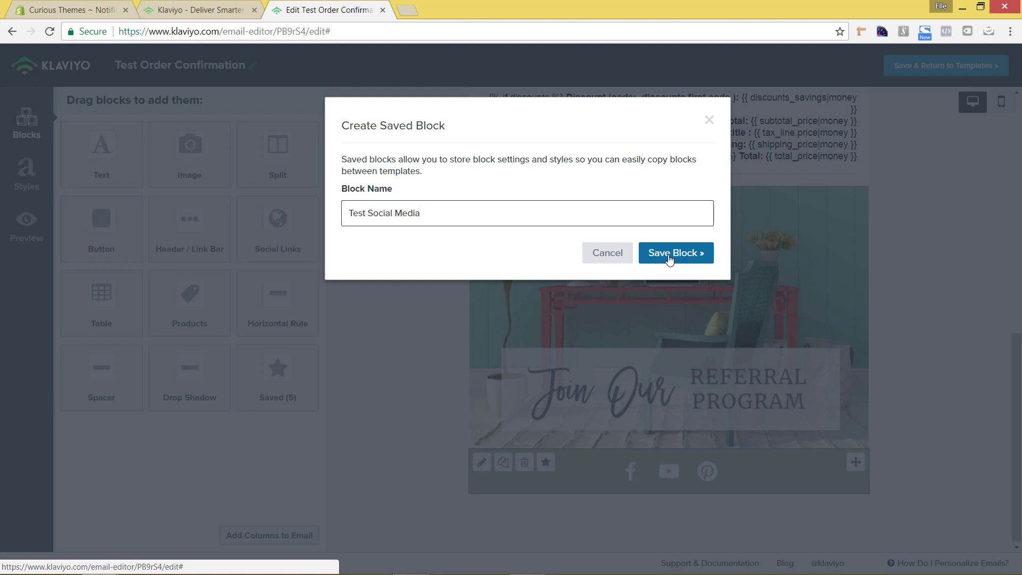
{"action": "left_click", "coordinate": [670, 254]}
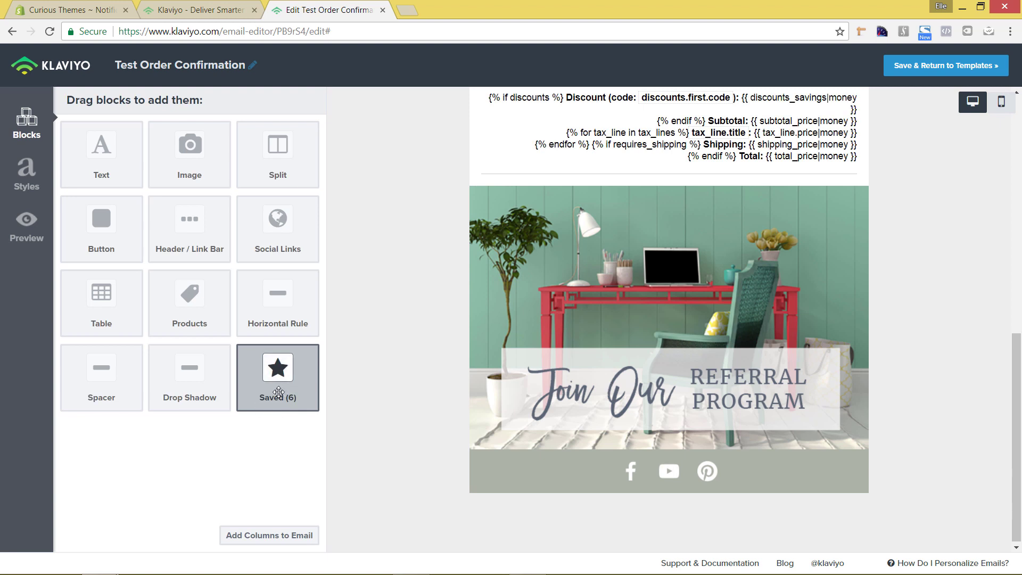
- Insert the saved block Test Social Media above the referral program banner
{"action": "left_click_drag", "start_coordinate": [263, 372], "coordinate": [503, 193]}
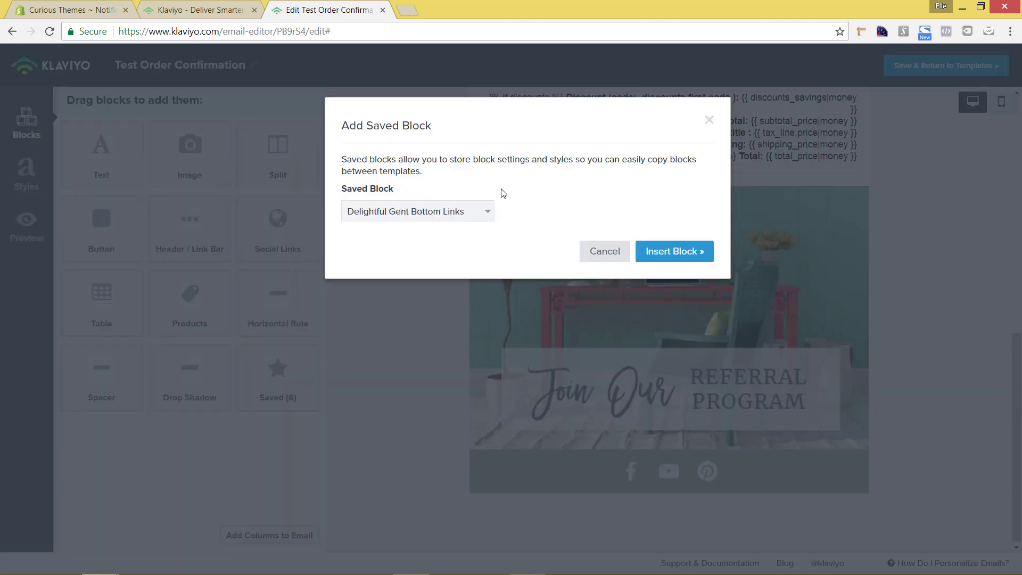
{"action": "left_click", "coordinate": [483, 212]}
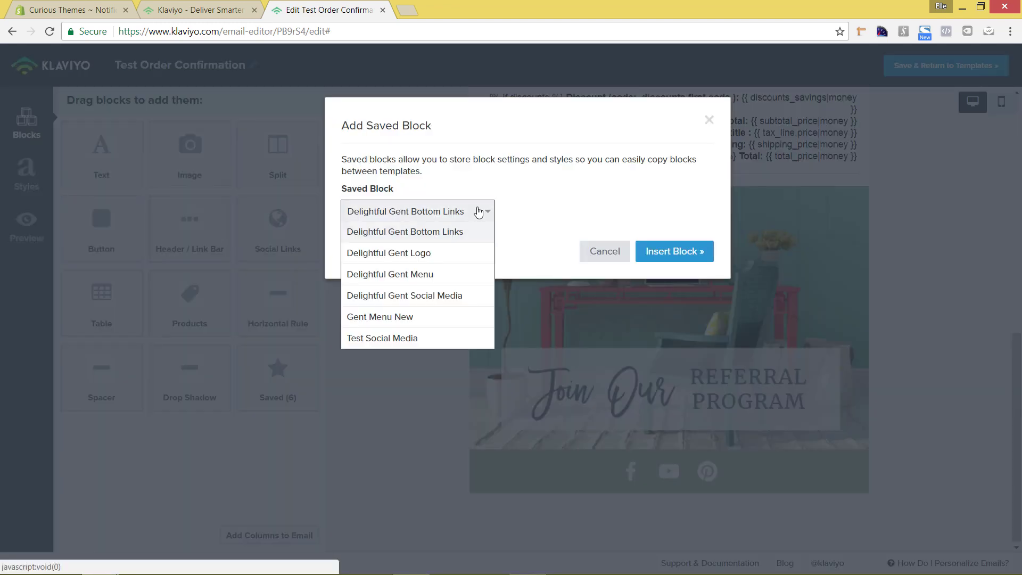
{"action": "left_click", "coordinate": [393, 340]}
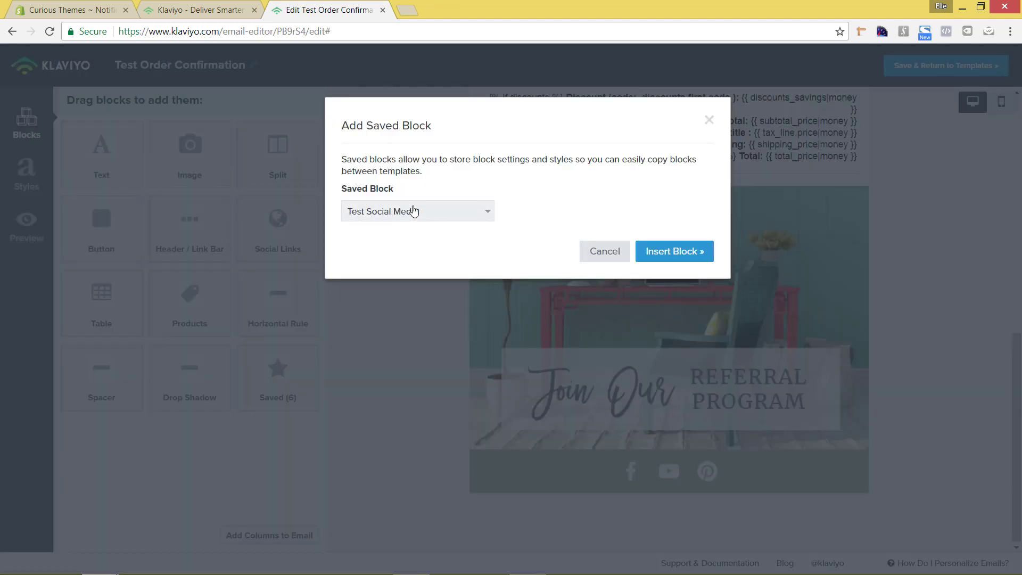
{"action": "left_click", "coordinate": [660, 252]}
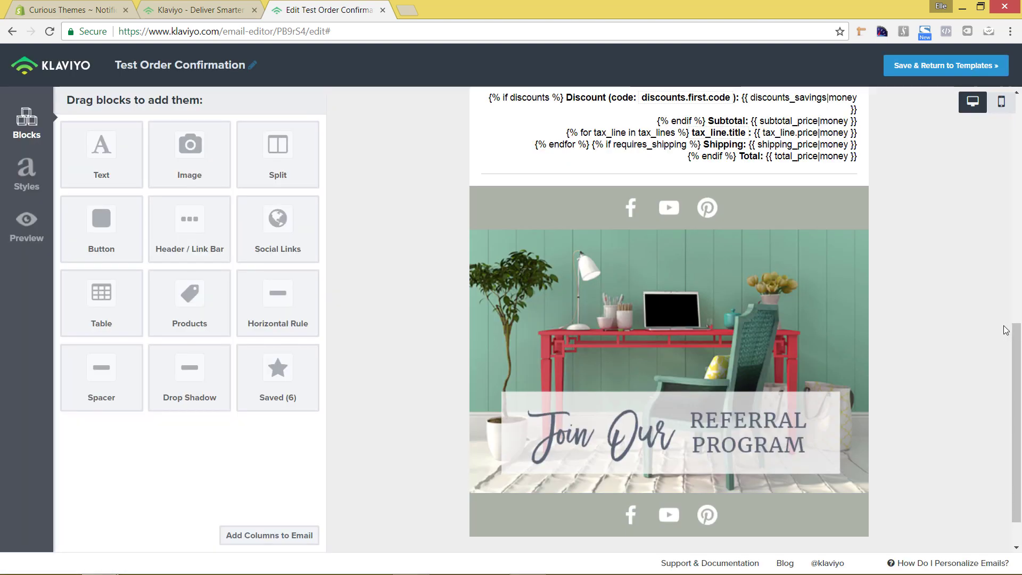
- Delete the duplicate social links block above the referral banner and confirm the deletion
{"action": "mouse_move", "coordinate": [824, 209]}
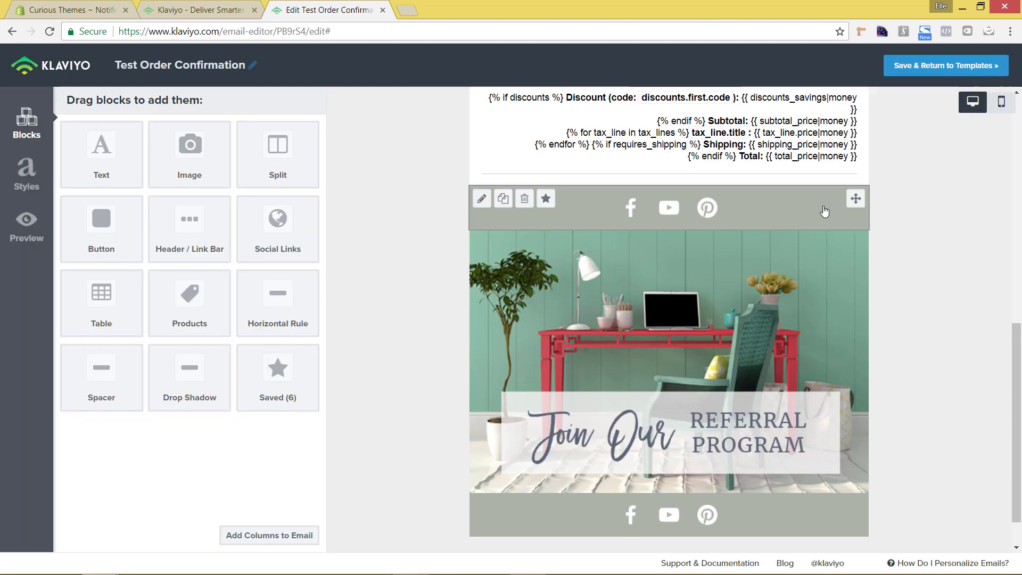
{"action": "left_click", "coordinate": [525, 201]}
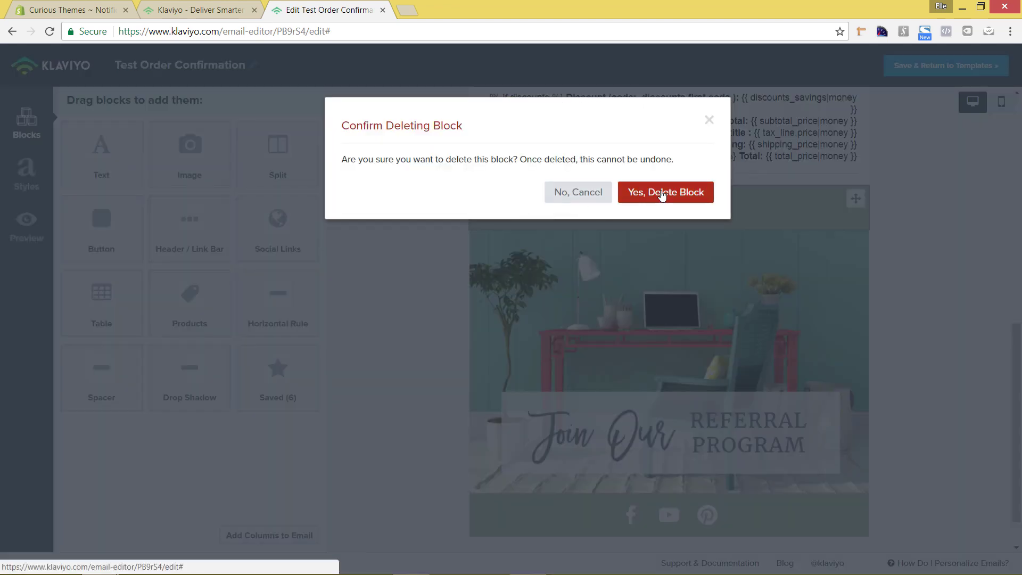
{"action": "left_click", "coordinate": [664, 193]}
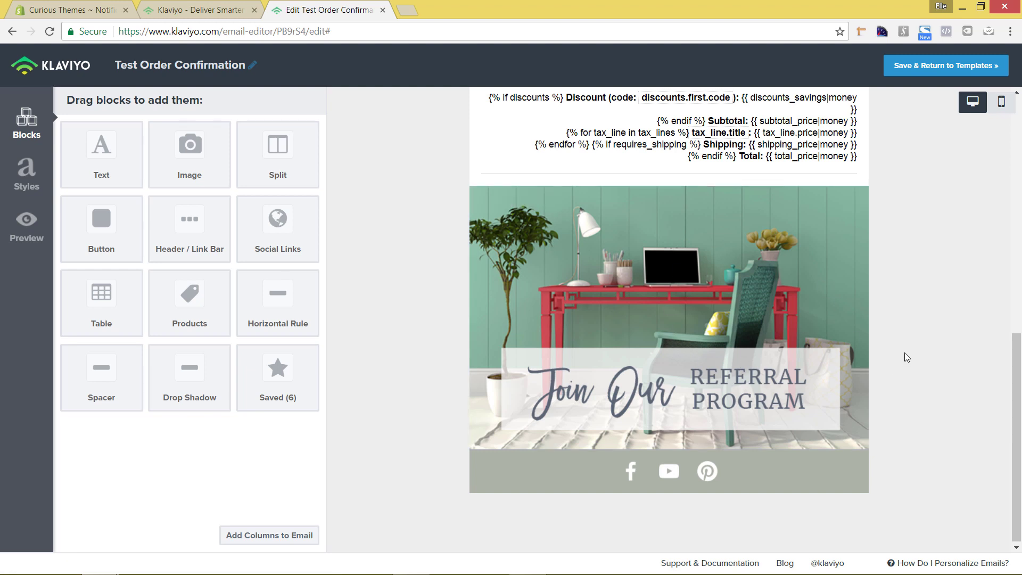
- Set the template's general text font color to the dark navy swatch #1B1B49 in the global styles
{"action": "mouse_move", "coordinate": [819, 330]}
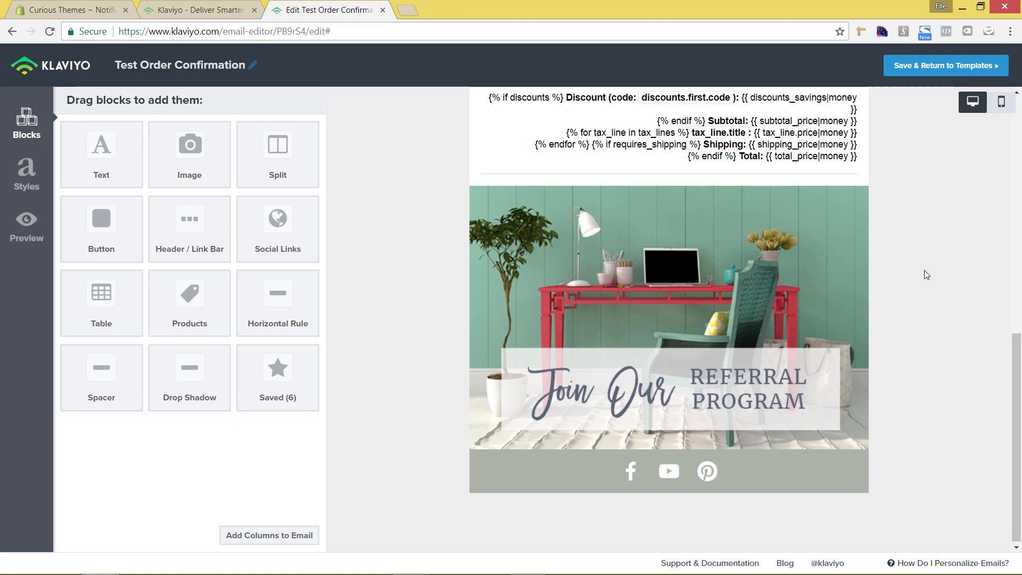
{"action": "scroll", "coordinate": [924, 271], "scroll_direction": "up", "scroll_amount": 10}
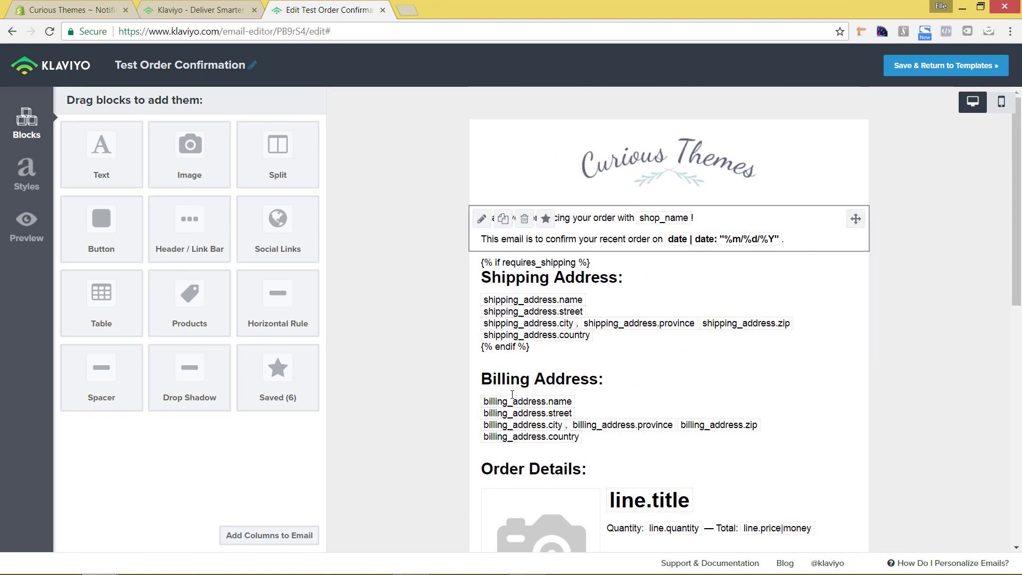
{"action": "scroll", "coordinate": [599, 440], "scroll_direction": "down", "scroll_amount": 3}
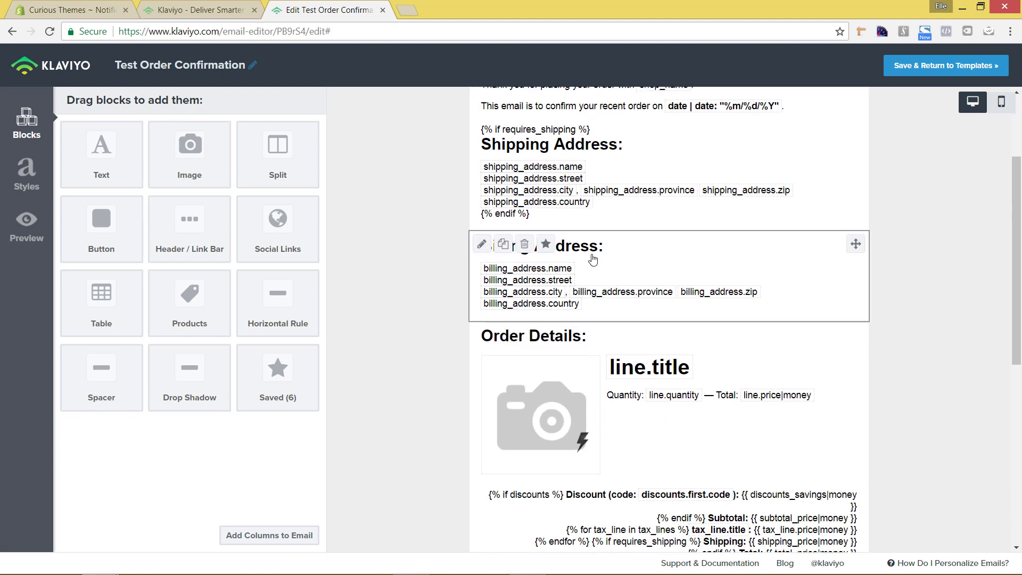
{"action": "left_click", "coordinate": [24, 171]}
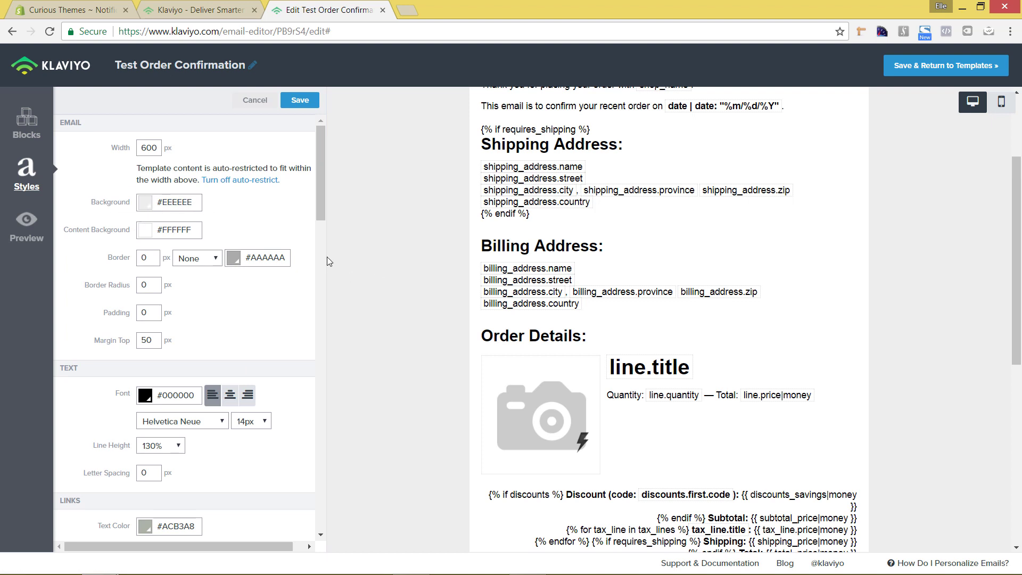
{"action": "scroll", "coordinate": [253, 301], "scroll_direction": "down", "scroll_amount": 1}
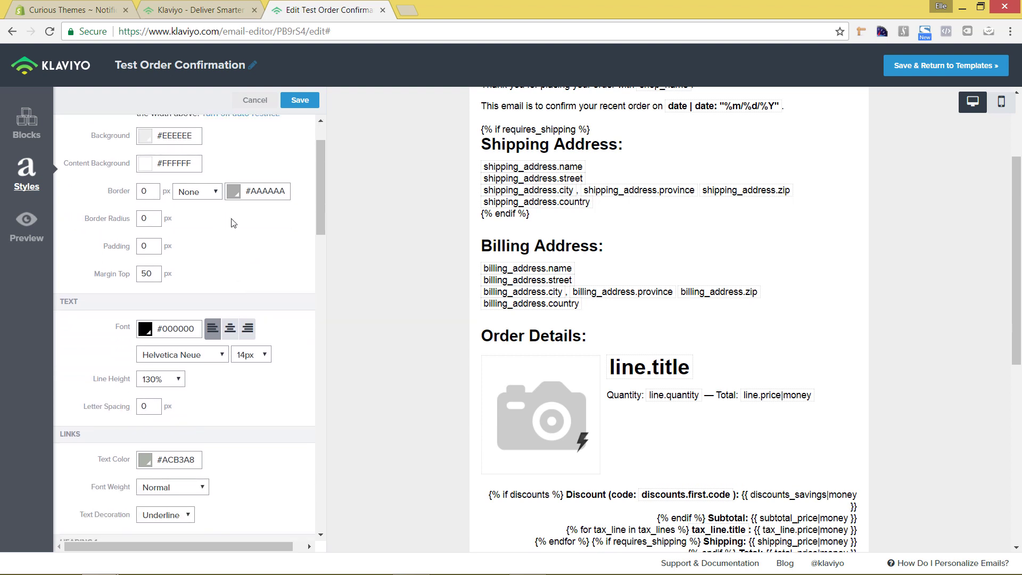
{"action": "scroll", "coordinate": [233, 222], "scroll_direction": "down", "scroll_amount": 2}
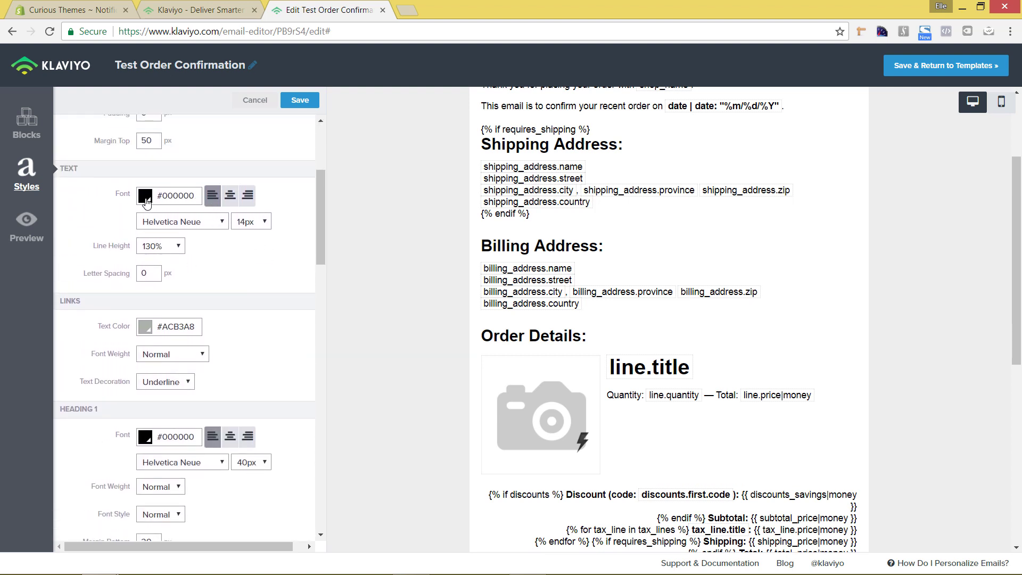
{"action": "left_click", "coordinate": [146, 199]}
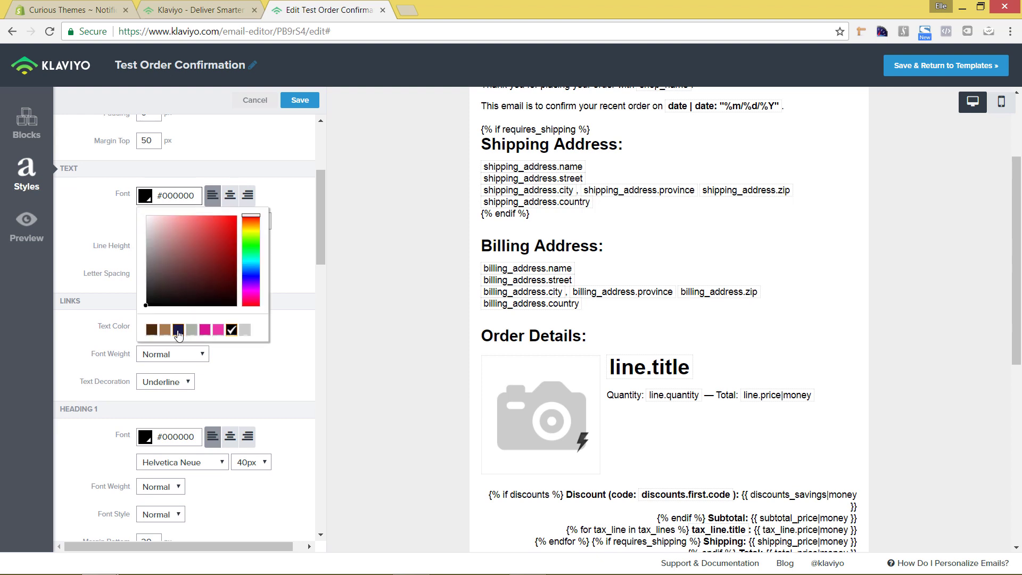
{"action": "left_click", "coordinate": [178, 330]}
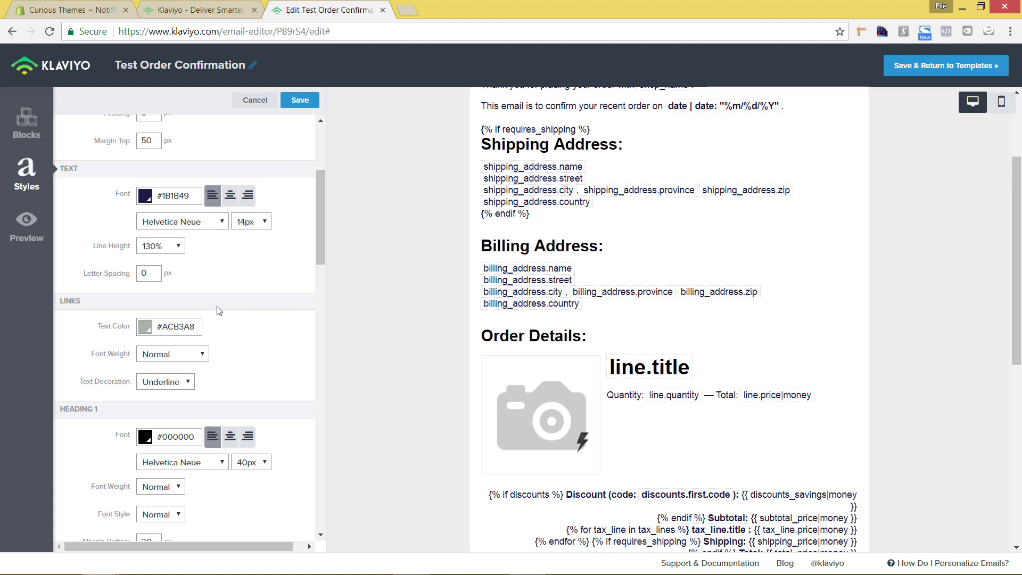
- Review the remaining link, heading, mobile, data format and background styles and save the template styles
{"action": "scroll", "coordinate": [217, 310], "scroll_direction": "down", "scroll_amount": 1}
{"action": "scroll", "coordinate": [217, 310], "scroll_direction": "down", "scroll_amount": 2}
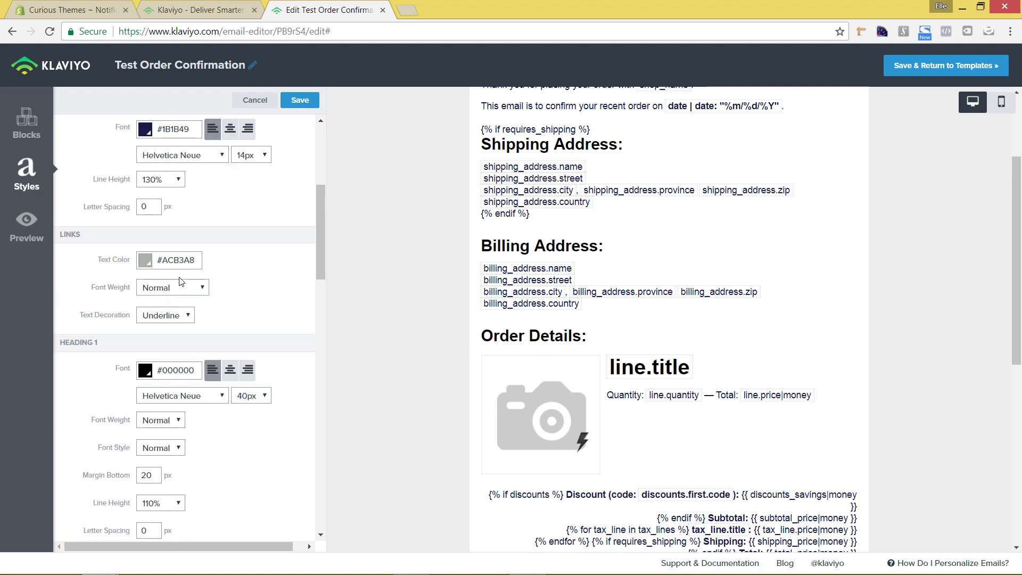
{"action": "scroll", "coordinate": [179, 281], "scroll_direction": "down", "scroll_amount": 1}
{"action": "scroll", "coordinate": [179, 282], "scroll_direction": "down", "scroll_amount": 3}
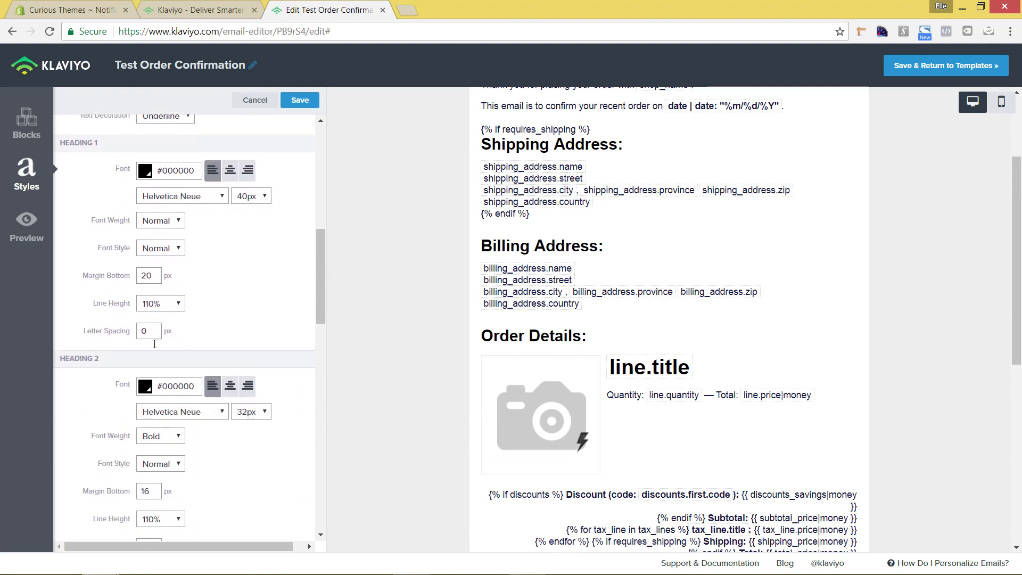
{"action": "scroll", "coordinate": [178, 302], "scroll_direction": "down", "scroll_amount": 14}
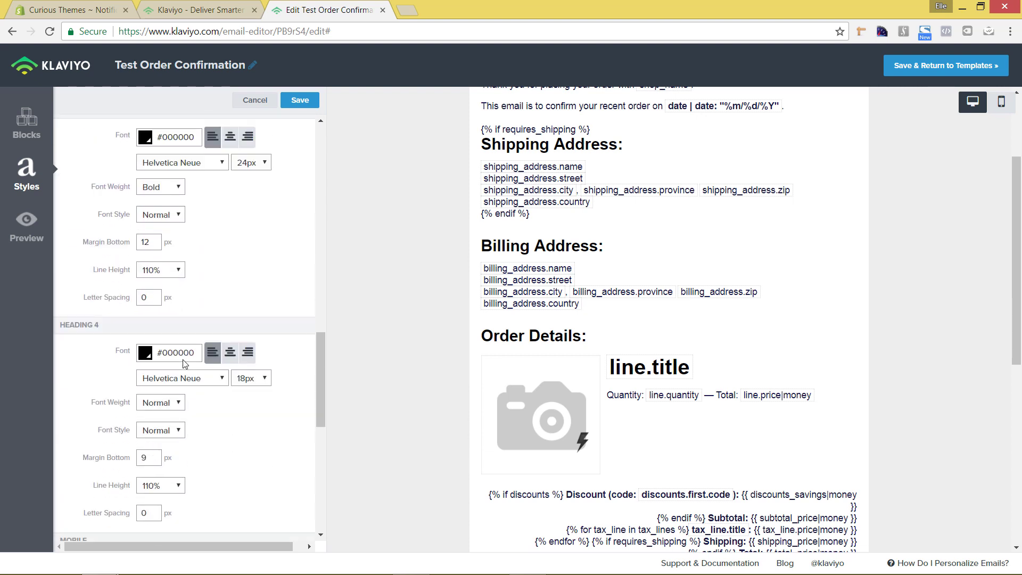
{"action": "scroll", "coordinate": [188, 362], "scroll_direction": "down", "scroll_amount": 3}
{"action": "scroll", "coordinate": [189, 359], "scroll_direction": "down", "scroll_amount": 2}
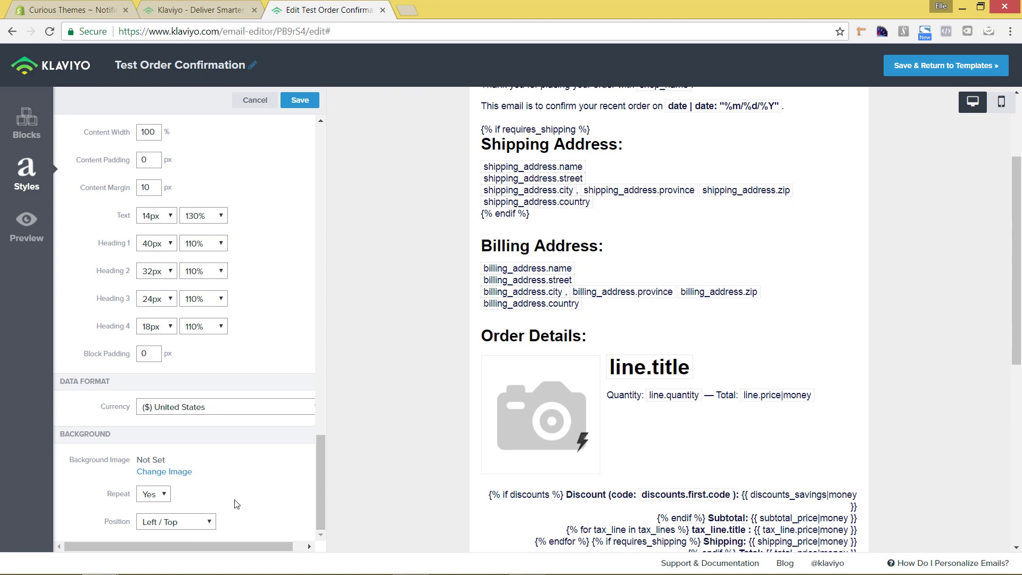
{"action": "scroll", "coordinate": [239, 498], "scroll_direction": "up", "scroll_amount": 6}
{"action": "scroll", "coordinate": [242, 495], "scroll_direction": "up", "scroll_amount": 18}
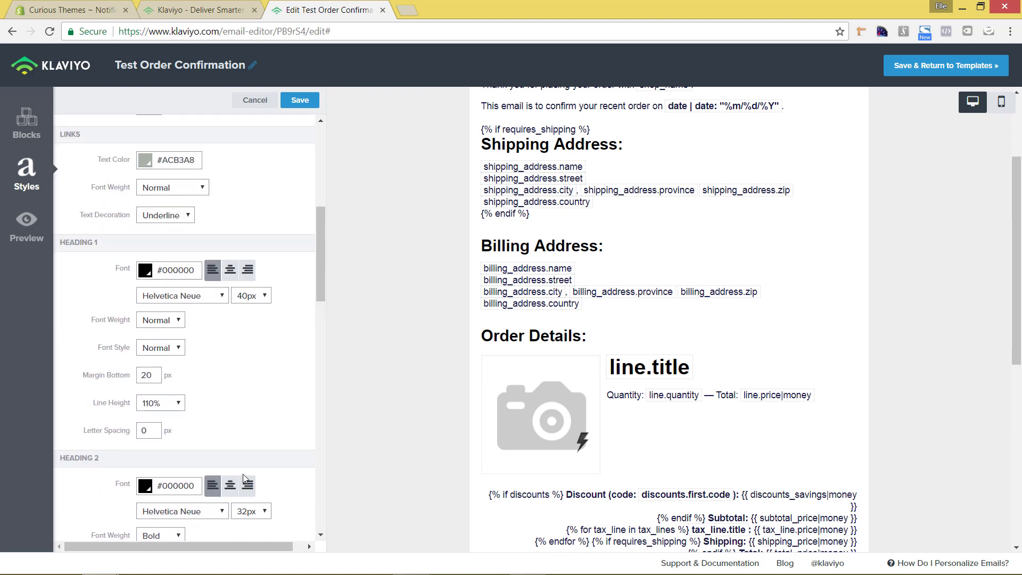
{"action": "scroll", "coordinate": [241, 301], "scroll_direction": "up", "scroll_amount": 1}
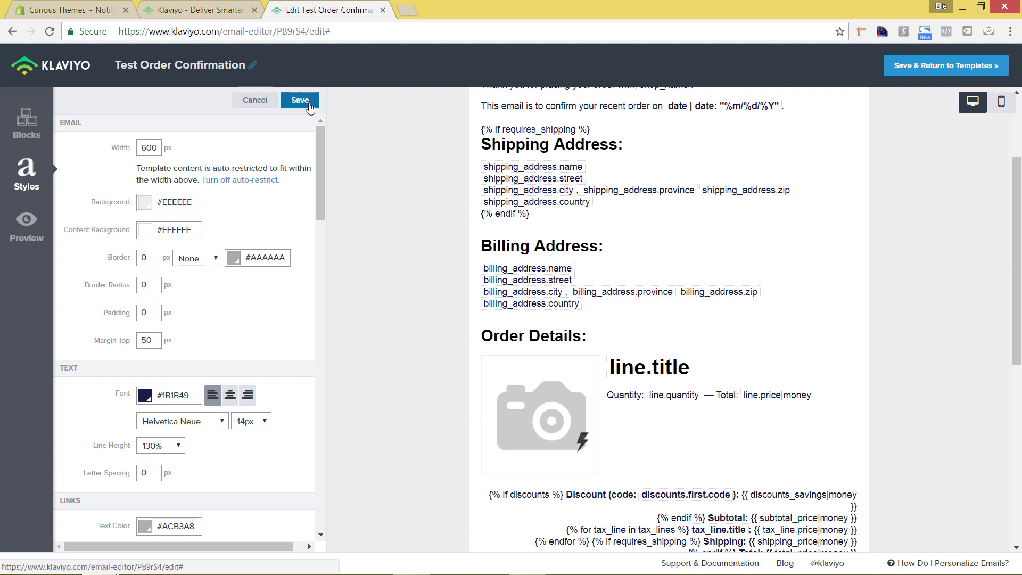
{"action": "left_click", "coordinate": [310, 106]}
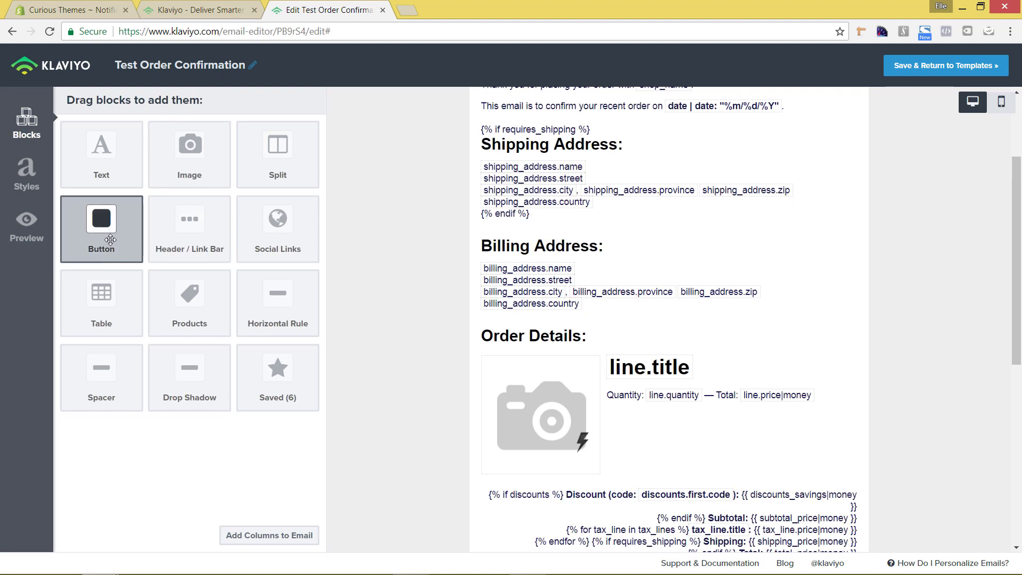
- Insert a button block between the order line item and the order totals
{"action": "left_click_drag", "start_coordinate": [99, 235], "coordinate": [681, 485]}
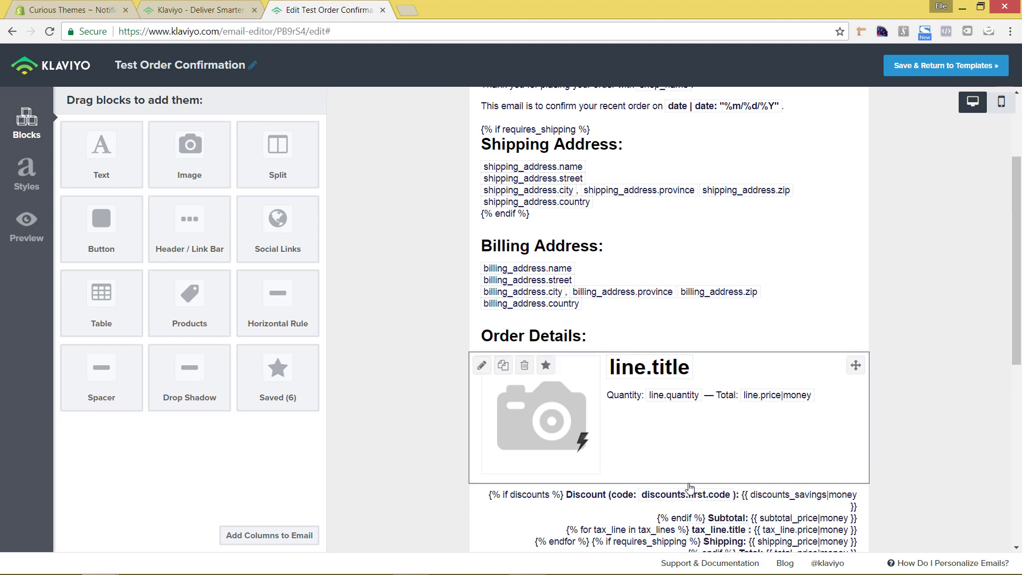
{"action": "scroll", "coordinate": [889, 419], "scroll_direction": "down", "scroll_amount": 3}
{"action": "scroll", "coordinate": [883, 421], "scroll_direction": "down", "scroll_amount": 1}
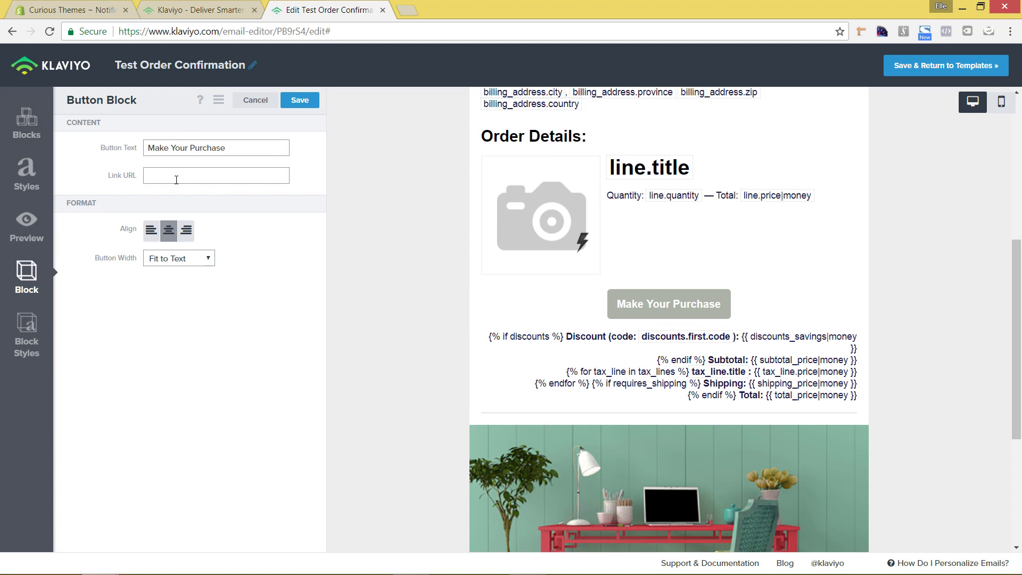
- Set the new button's background to #1B1B49, look over its other style options and save the button block
{"action": "left_click", "coordinate": [24, 345]}
{"action": "left_click", "coordinate": [181, 148]}
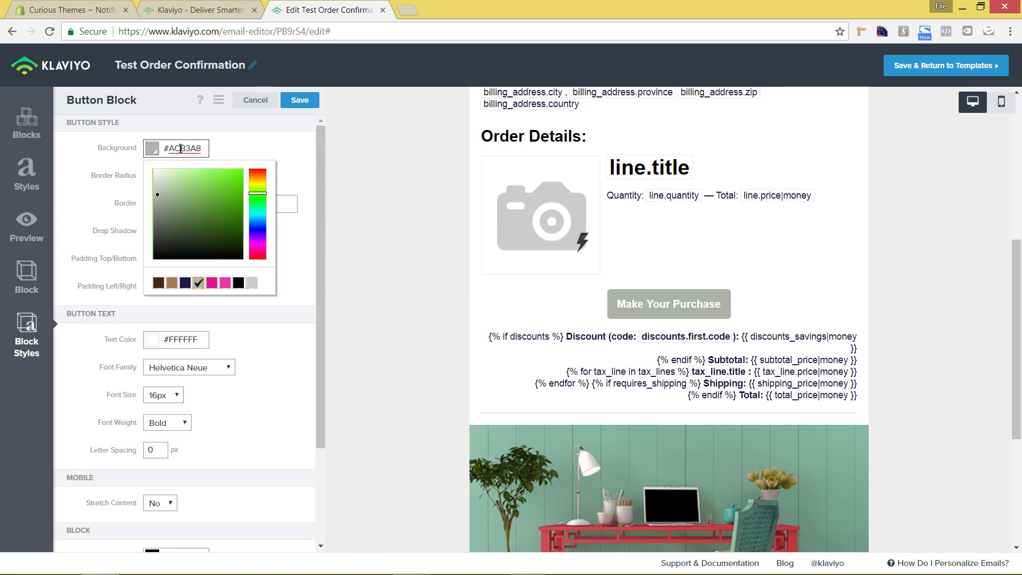
{"action": "left_click", "coordinate": [184, 283]}
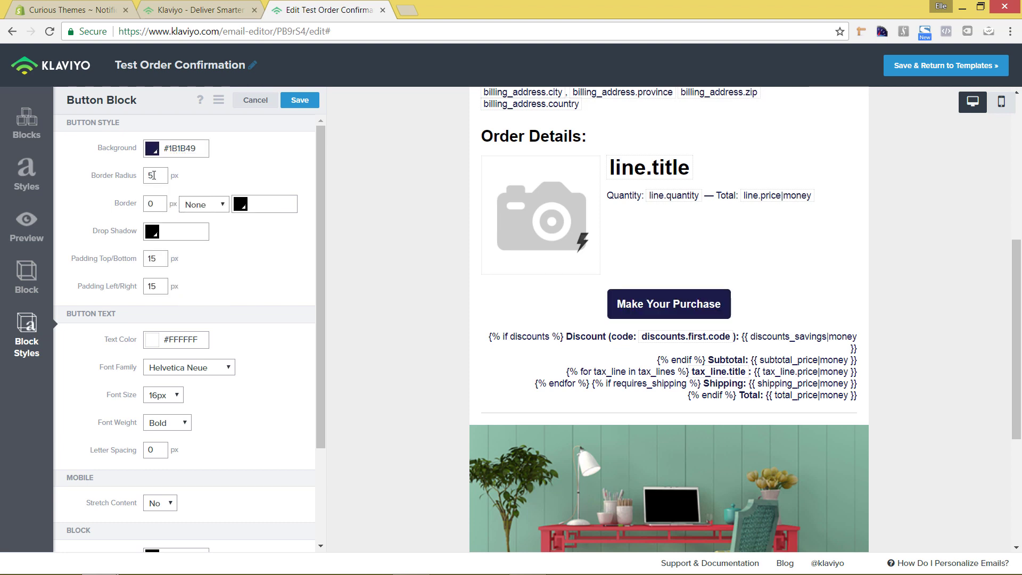
{"action": "scroll", "coordinate": [208, 335], "scroll_direction": "down", "scroll_amount": 1}
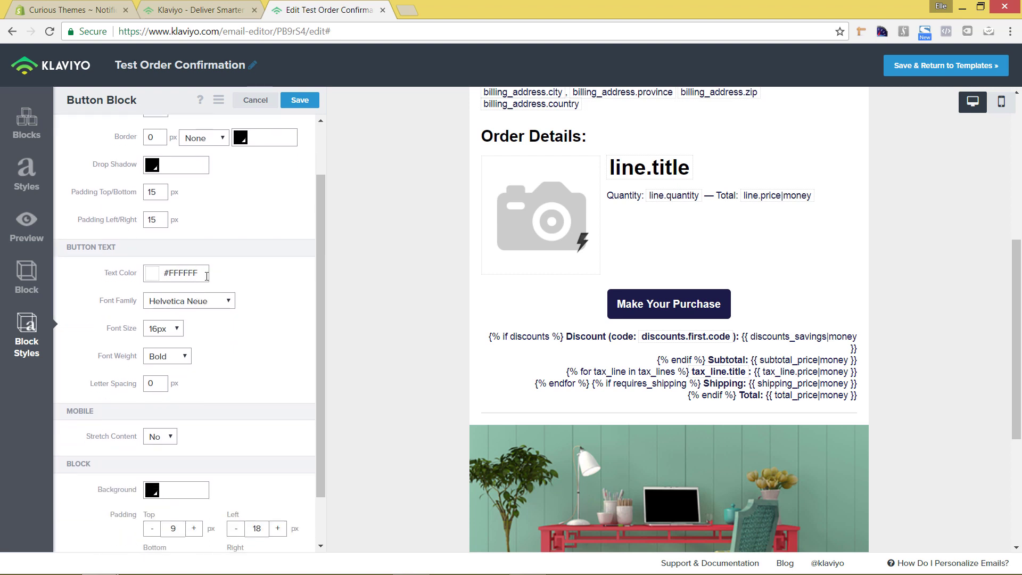
{"action": "scroll", "coordinate": [208, 290], "scroll_direction": "down", "scroll_amount": 1}
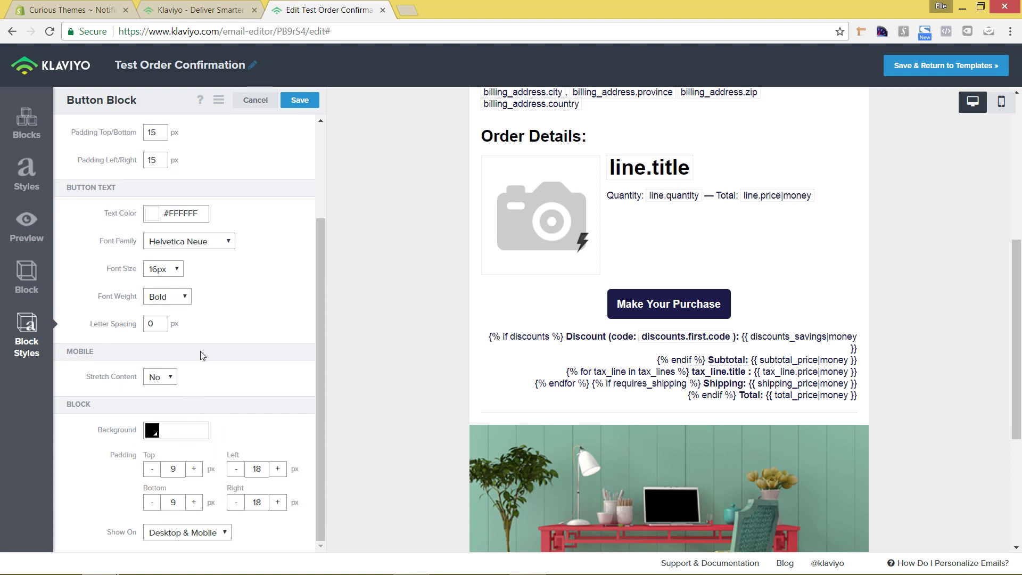
{"action": "scroll", "coordinate": [241, 318], "scroll_direction": "up", "scroll_amount": 3}
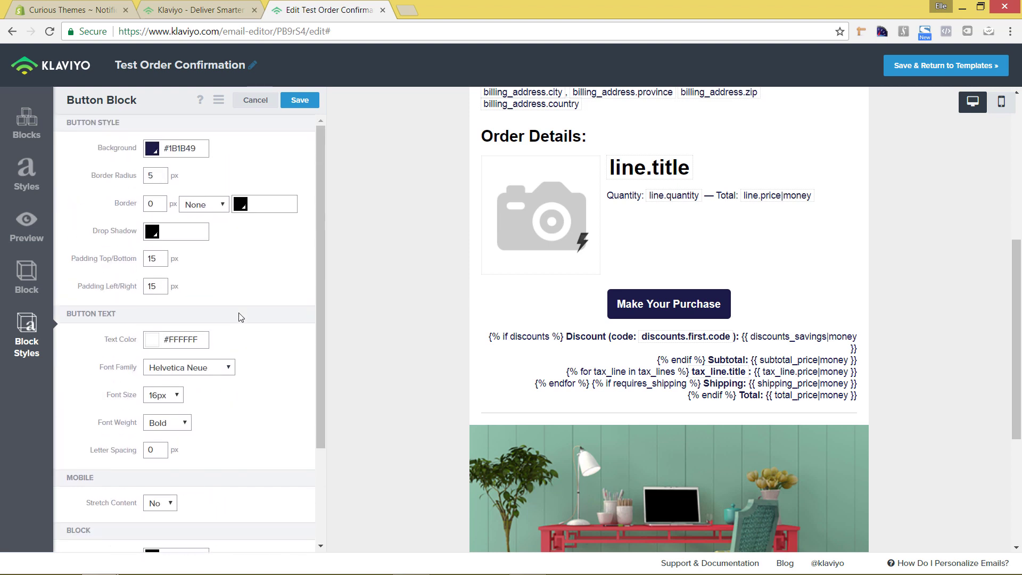
{"action": "left_click", "coordinate": [311, 109]}
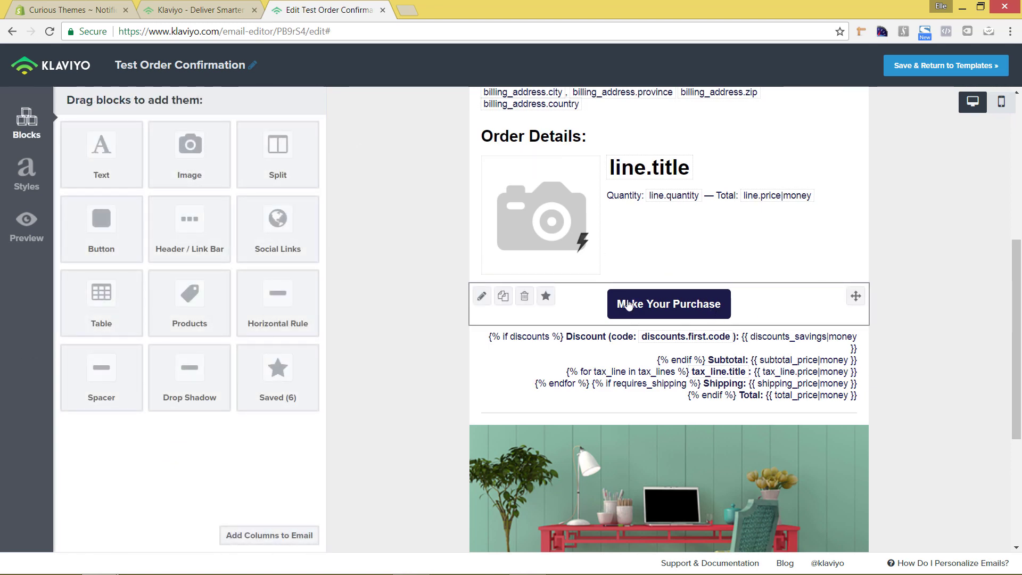
- Delete the Make Your Purchase button block and confirm the deletion
{"action": "left_click", "coordinate": [527, 297]}
{"action": "left_click", "coordinate": [653, 196]}
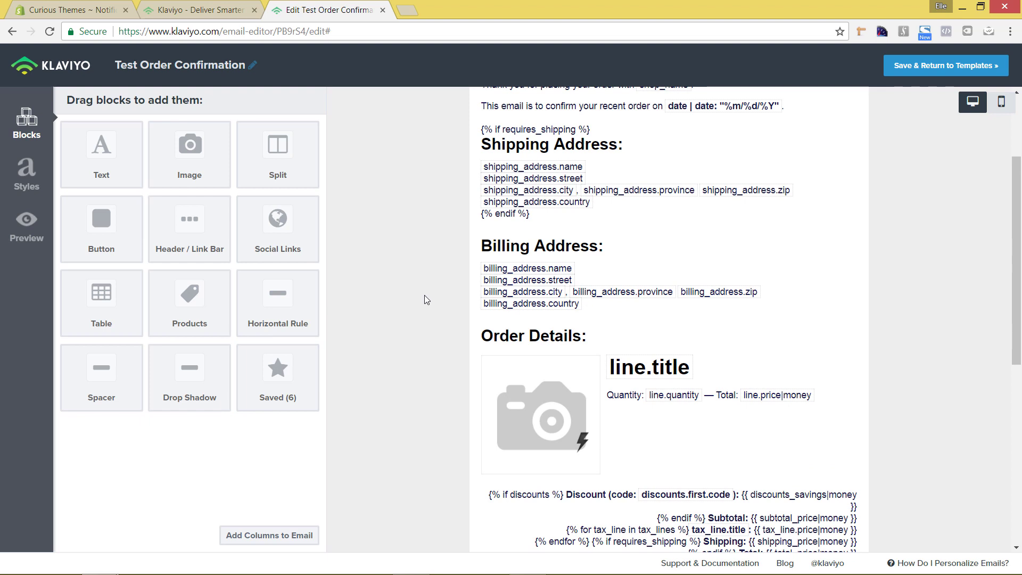
- Insert a split block between the order confirmation text and the Shipping Address block, and close its settings without editing the columns
{"action": "scroll", "coordinate": [425, 296], "scroll_direction": "up", "scroll_amount": 3}
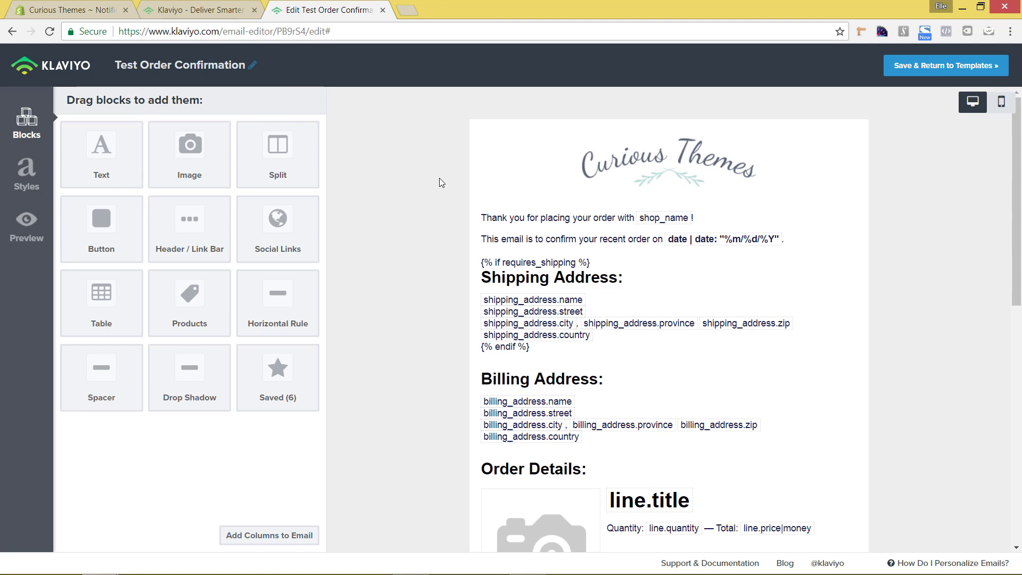
{"action": "scroll", "coordinate": [439, 177], "scroll_direction": "down", "scroll_amount": 6}
{"action": "scroll", "coordinate": [439, 183], "scroll_direction": "down", "scroll_amount": 4}
{"action": "scroll", "coordinate": [439, 183], "scroll_direction": "up", "scroll_amount": 10}
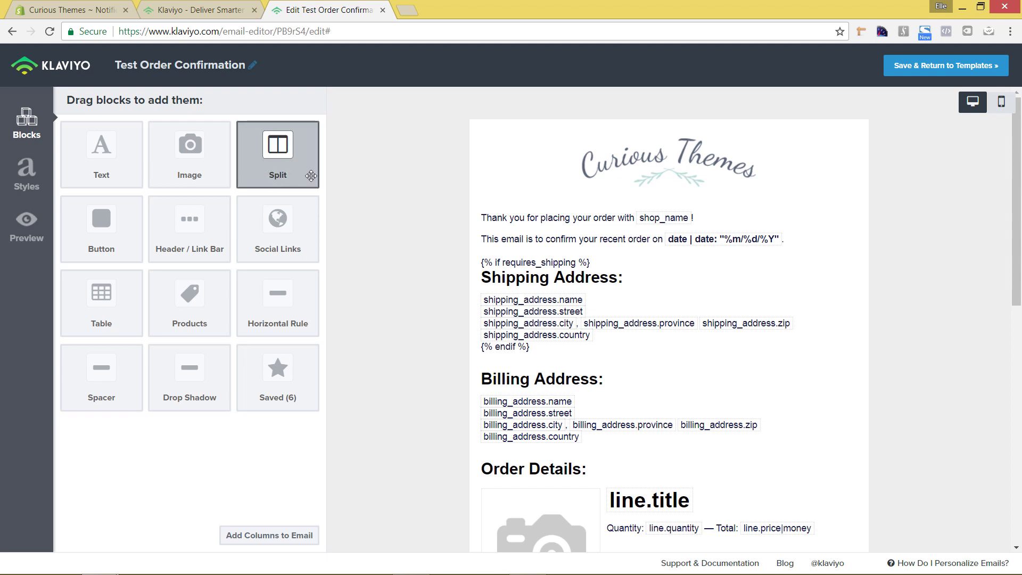
{"action": "left_click_drag", "start_coordinate": [265, 166], "coordinate": [506, 249]}
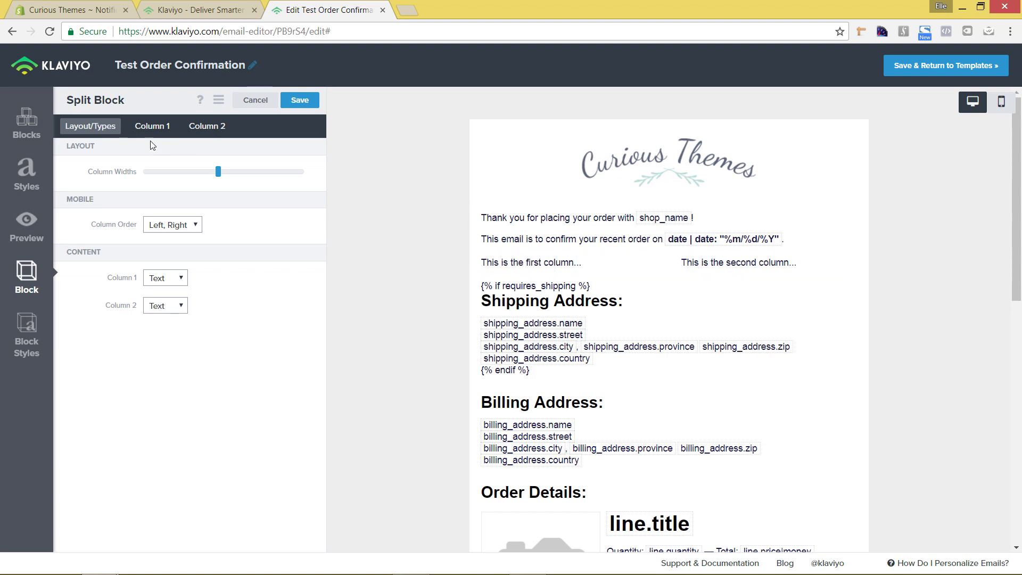
{"action": "left_click", "coordinate": [153, 127]}
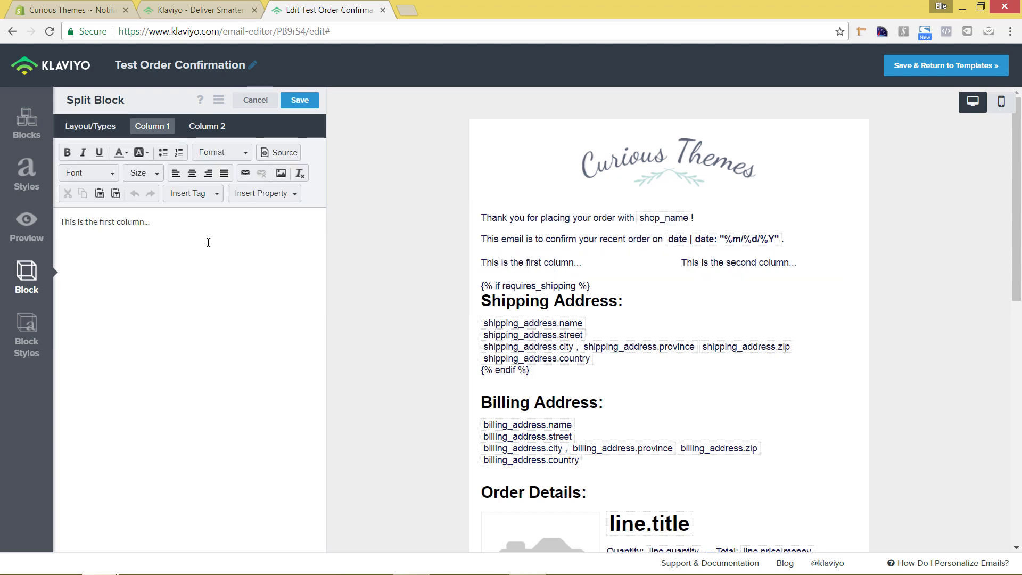
{"action": "left_click", "coordinate": [255, 100]}
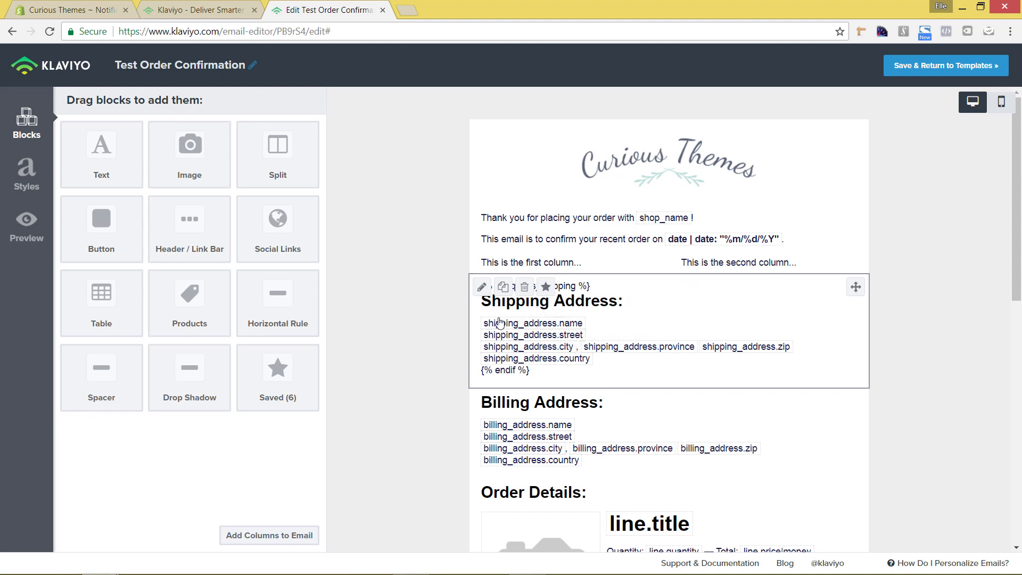
- Copy the full source code of the Shipping Address text block, including its requires_shipping condition, and close the block without changes
{"action": "left_click", "coordinate": [483, 288]}
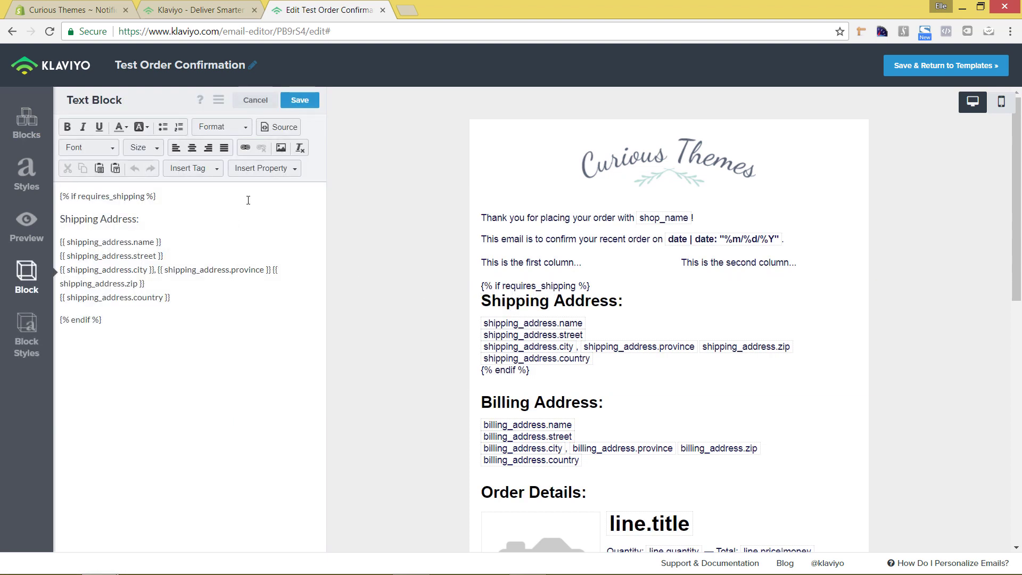
{"action": "left_click", "coordinate": [287, 127]}
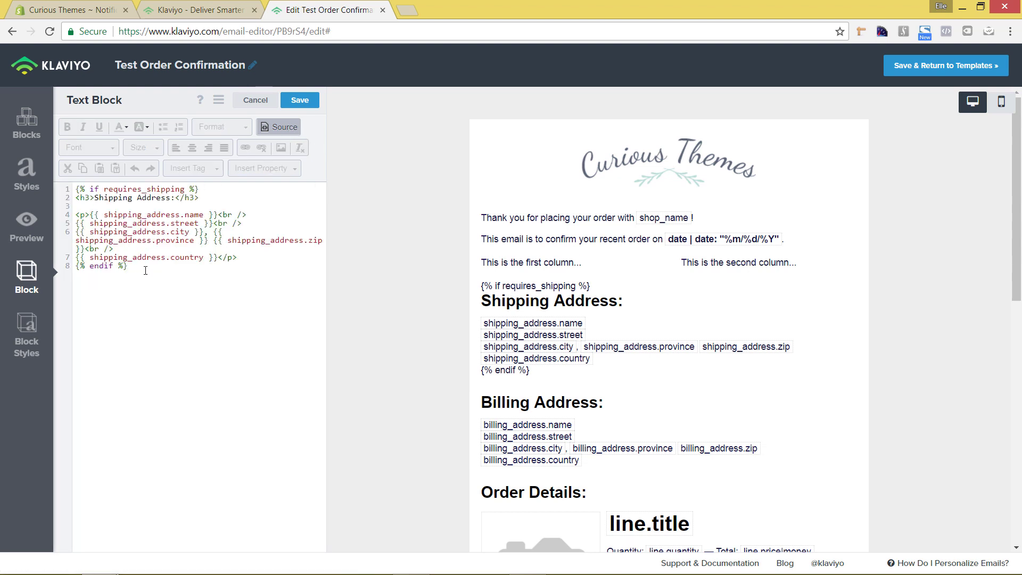
{"action": "left_click_drag", "start_coordinate": [145, 271], "coordinate": [66, 189]}
{"action": "key", "text": "ctrl+c"}
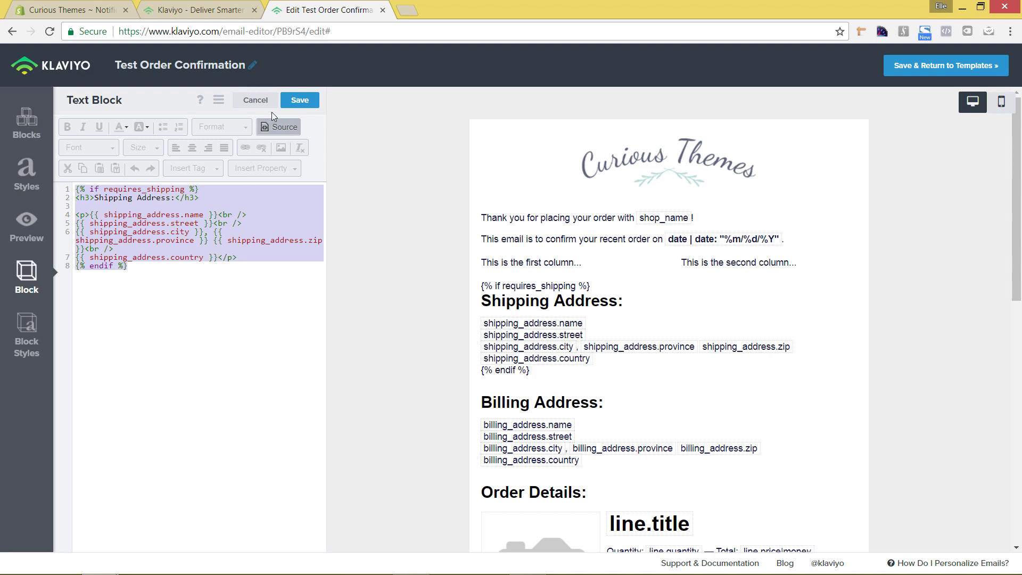
{"action": "left_click", "coordinate": [255, 101]}
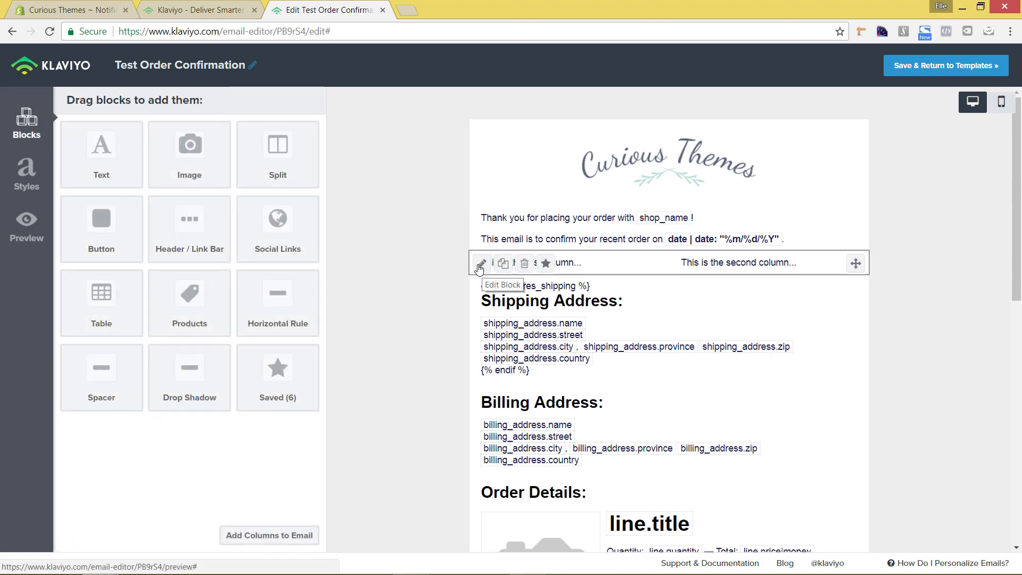
- Replace the source of the split block's first column with the copied shipping address code and save the block
{"action": "left_click", "coordinate": [480, 265]}
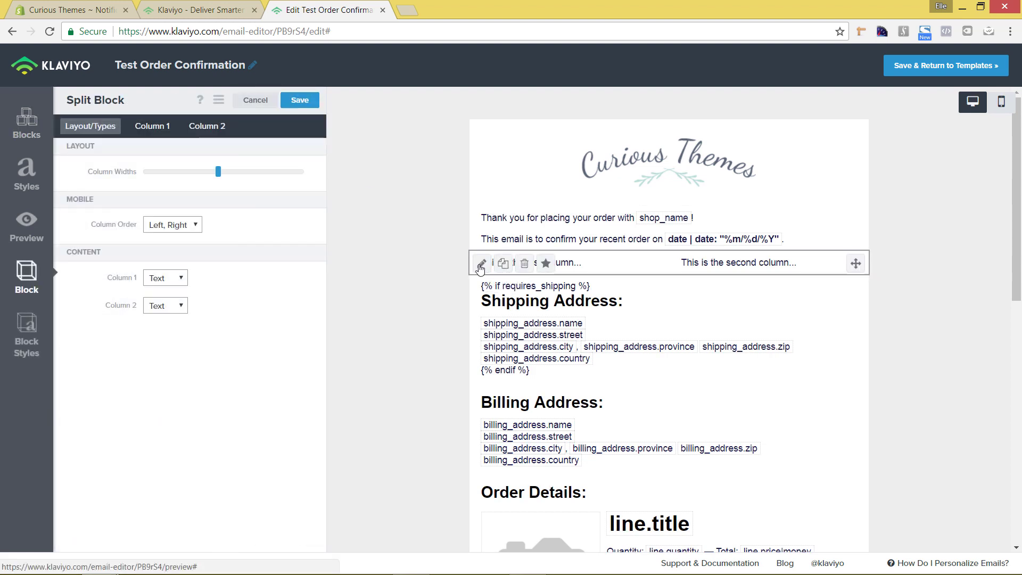
{"action": "left_click", "coordinate": [157, 133]}
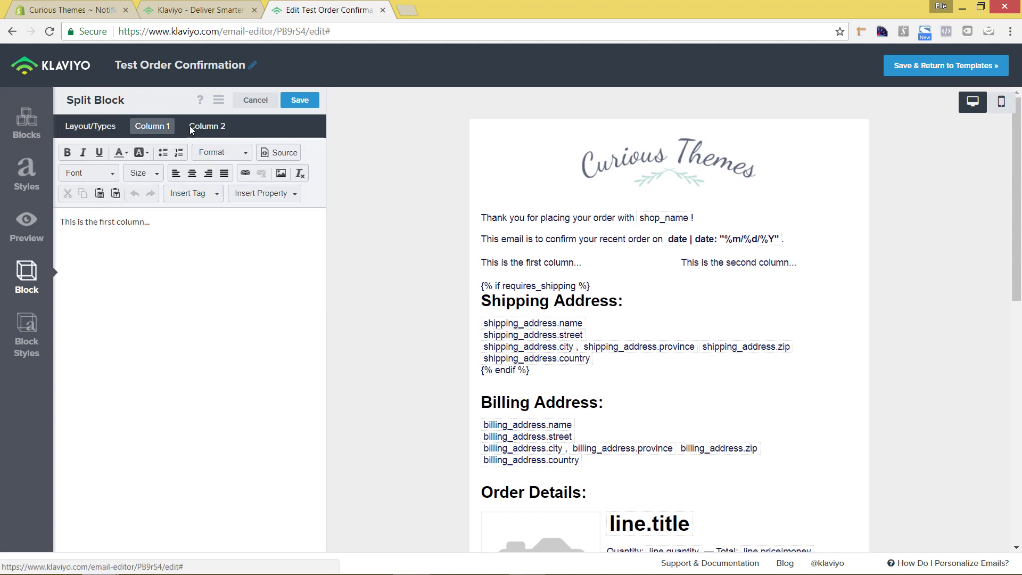
{"action": "left_click", "coordinate": [272, 153]}
{"action": "key", "text": "ctrl+a"}
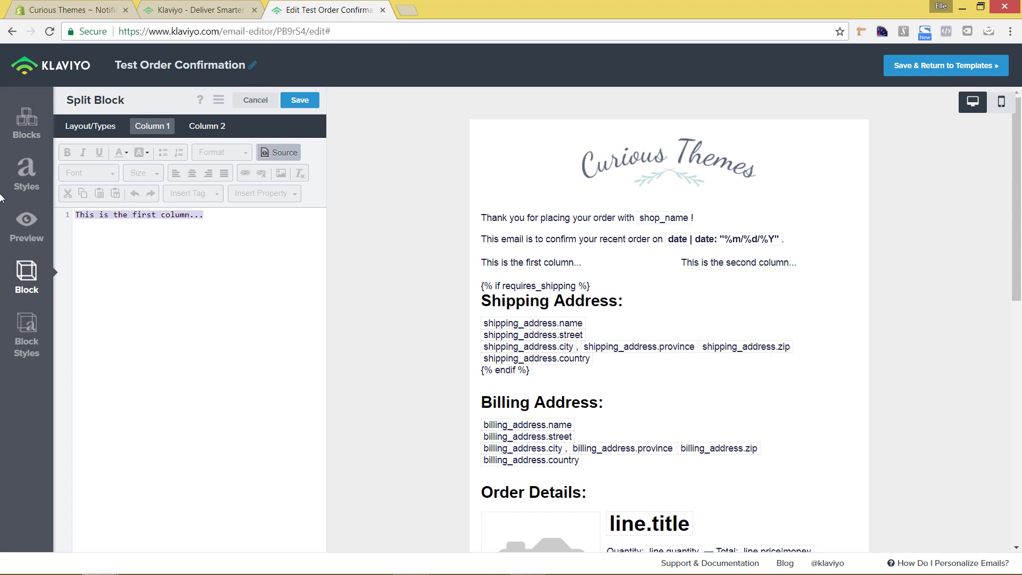
{"action": "key", "text": "ctrl+v"}
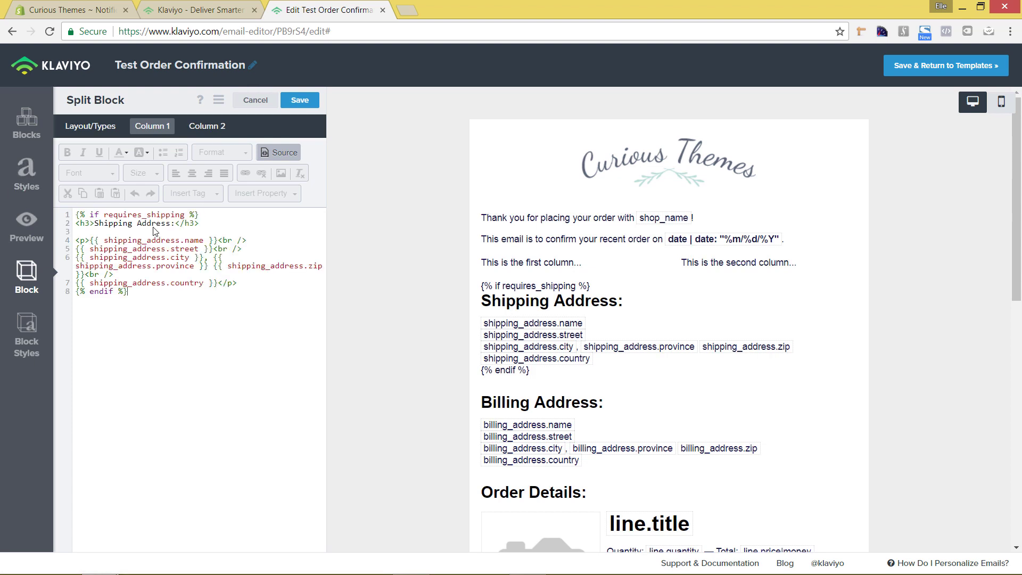
{"action": "left_click", "coordinate": [300, 101]}
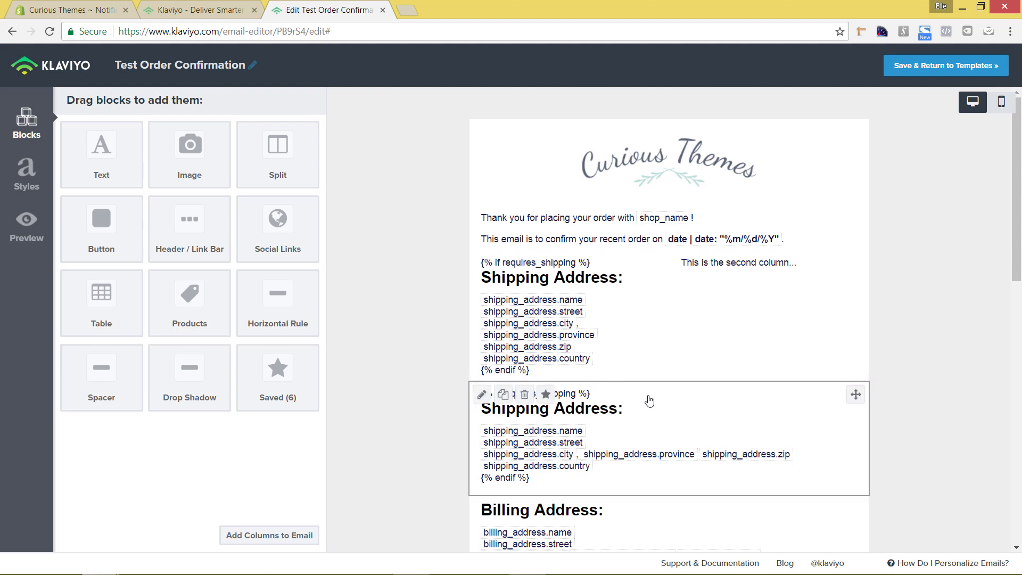
- Delete the original full-width Shipping Address block below the split block and confirm the deletion
{"action": "scroll", "coordinate": [655, 399], "scroll_direction": "down", "scroll_amount": 3}
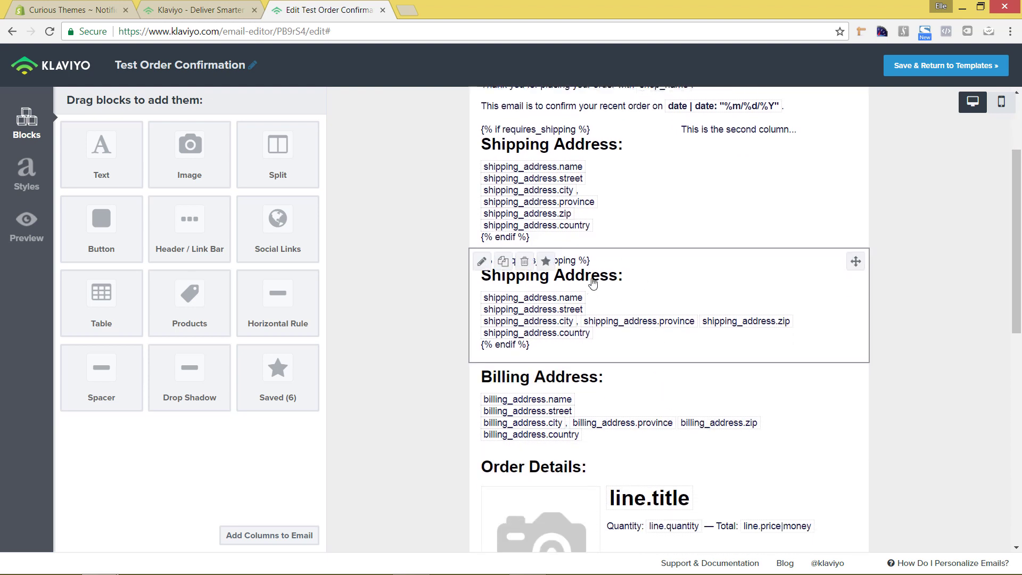
{"action": "left_click", "coordinate": [524, 263]}
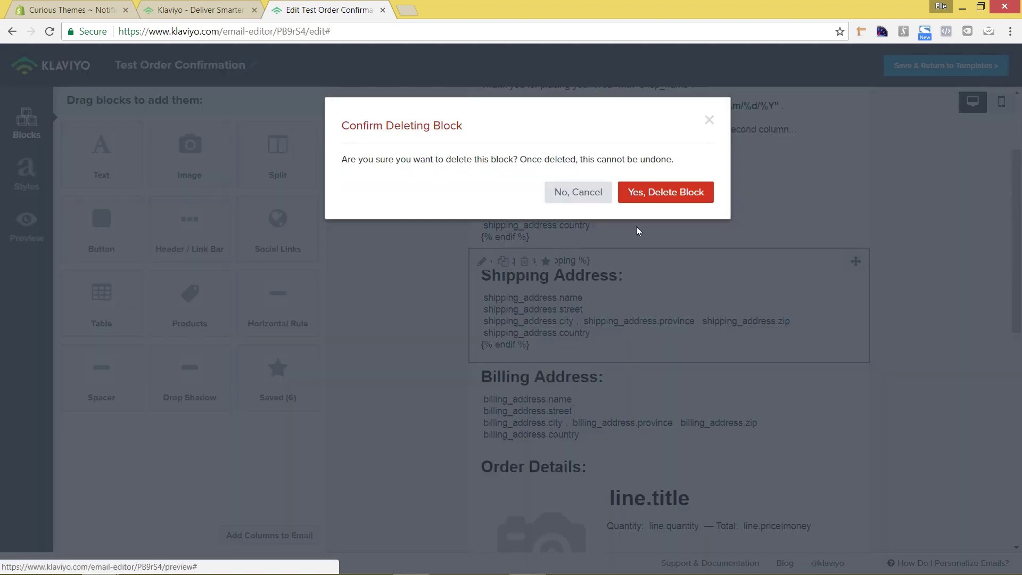
{"action": "left_click", "coordinate": [647, 192]}
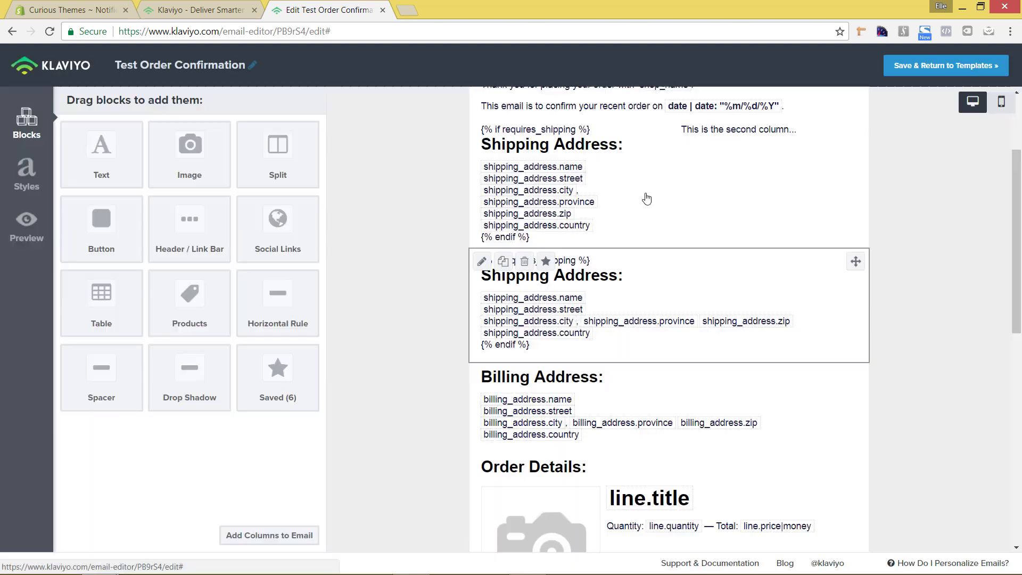
- Copy the source code of the Billing Address text block and close the block without changes
{"action": "left_click", "coordinate": [481, 263]}
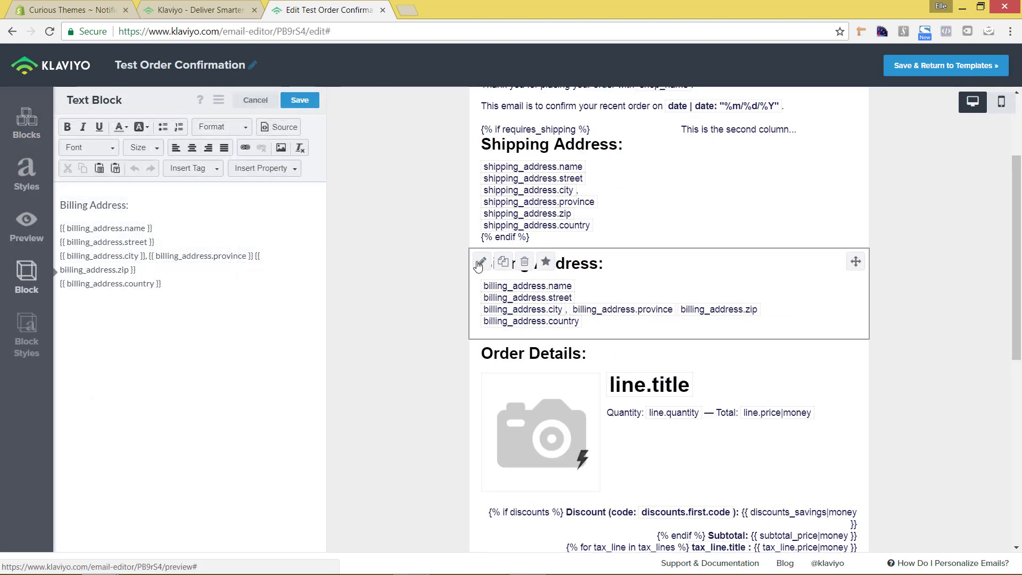
{"action": "left_click", "coordinate": [271, 127]}
{"action": "left_click_drag", "start_coordinate": [256, 248], "coordinate": [59, 185]}
{"action": "key", "text": "ctrl+c"}
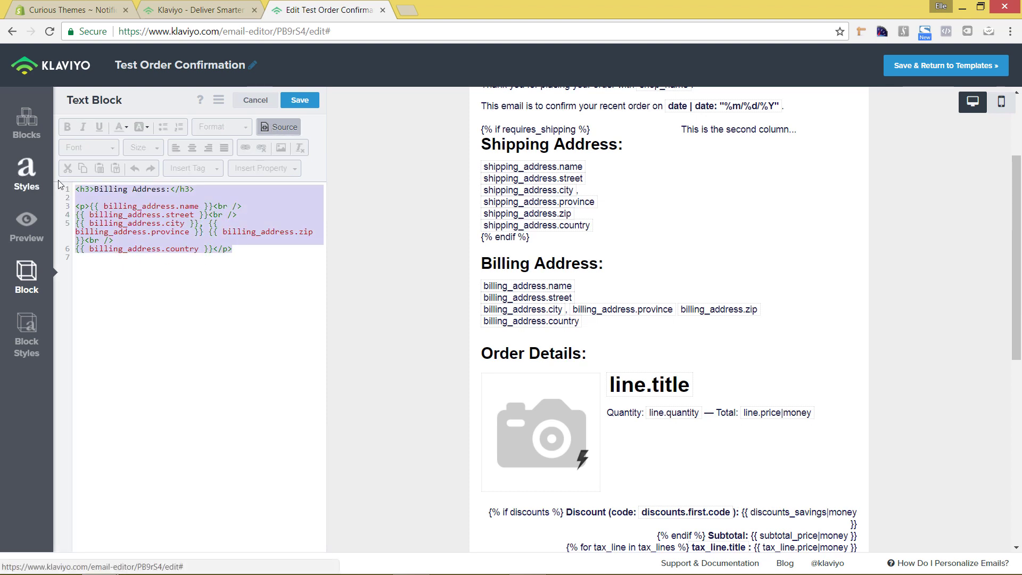
{"action": "left_click", "coordinate": [255, 101]}
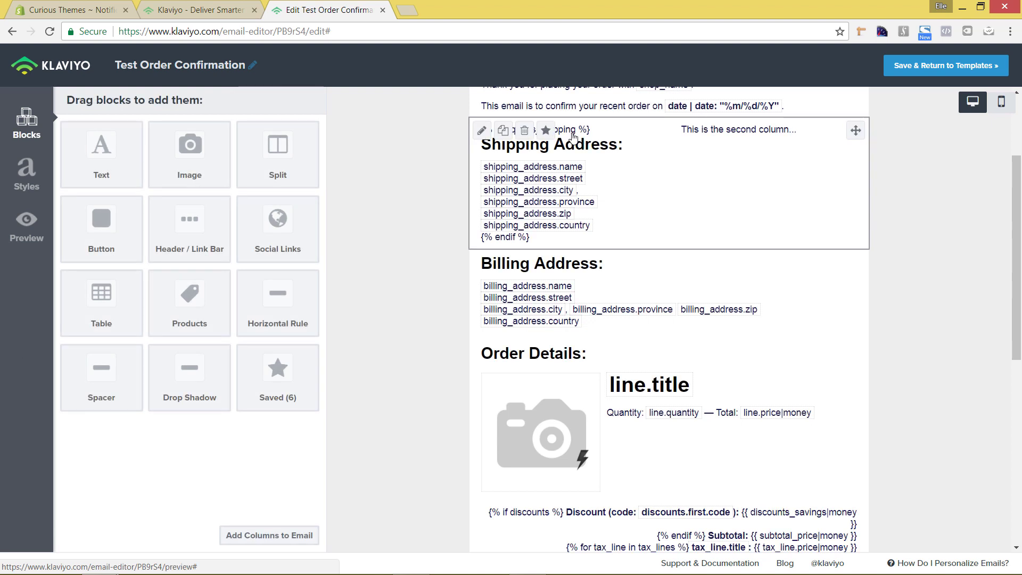
- Replace the source of the split block's second column with the copied billing address code and save the block
{"action": "left_click", "coordinate": [482, 131]}
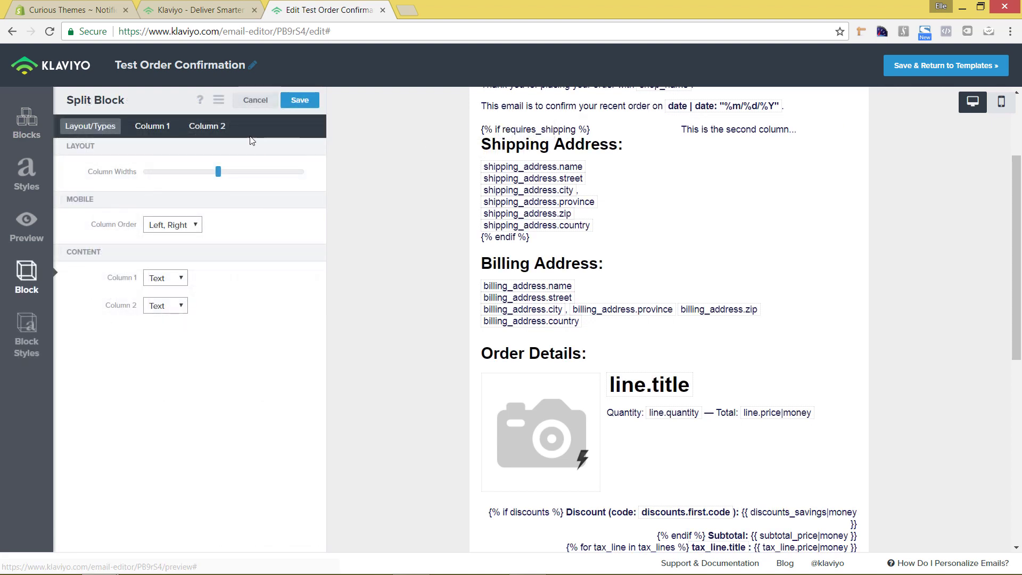
{"action": "left_click", "coordinate": [209, 127]}
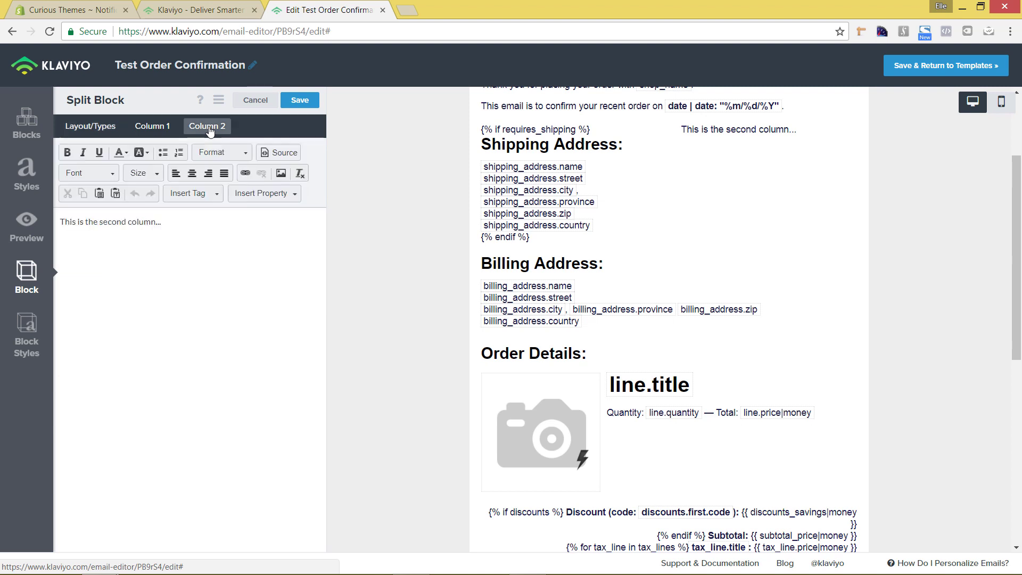
{"action": "left_click", "coordinate": [280, 152]}
{"action": "key", "text": "ctrl+a"}
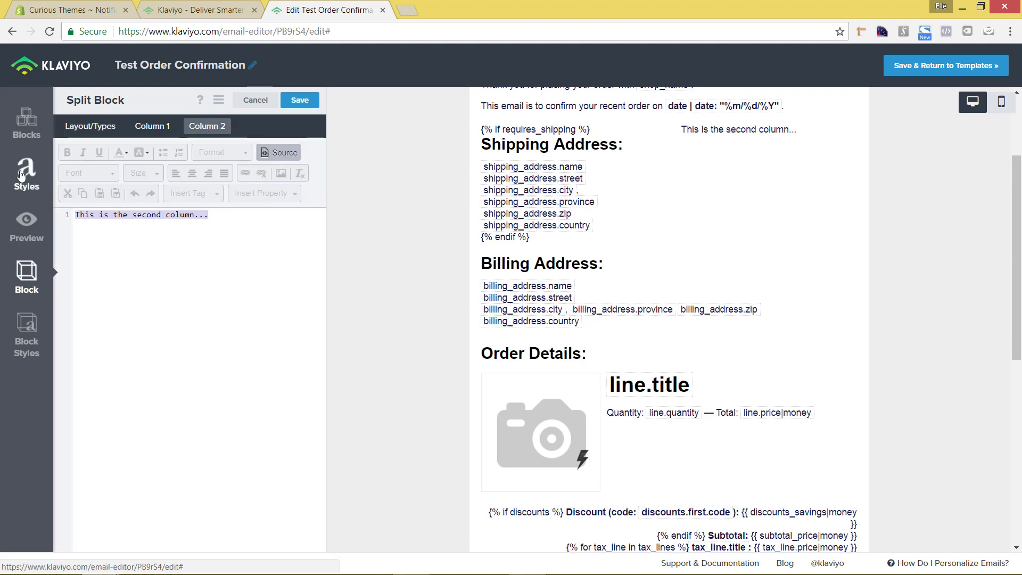
{"action": "key", "text": "ctrl+v"}
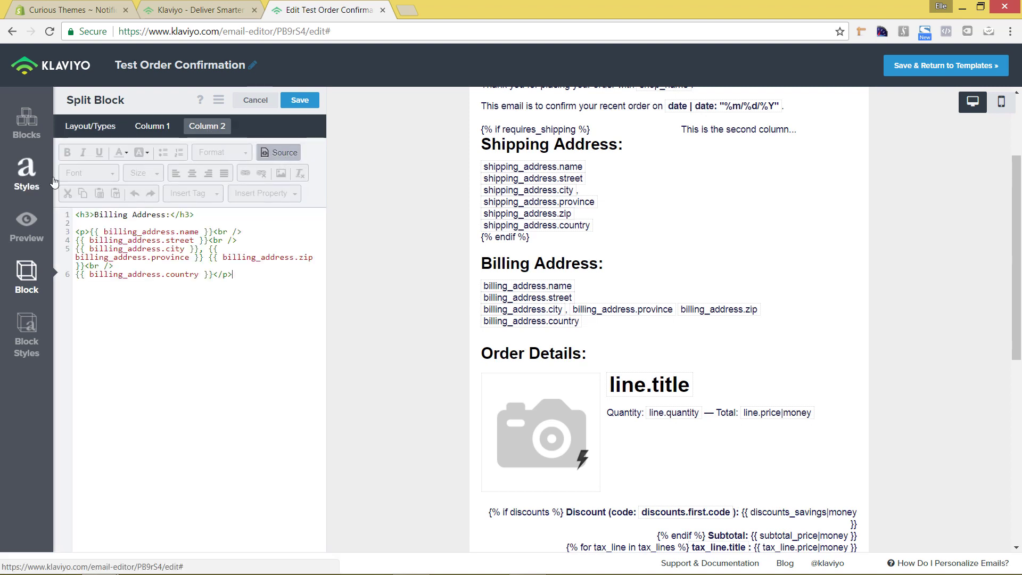
{"action": "left_click", "coordinate": [300, 104]}
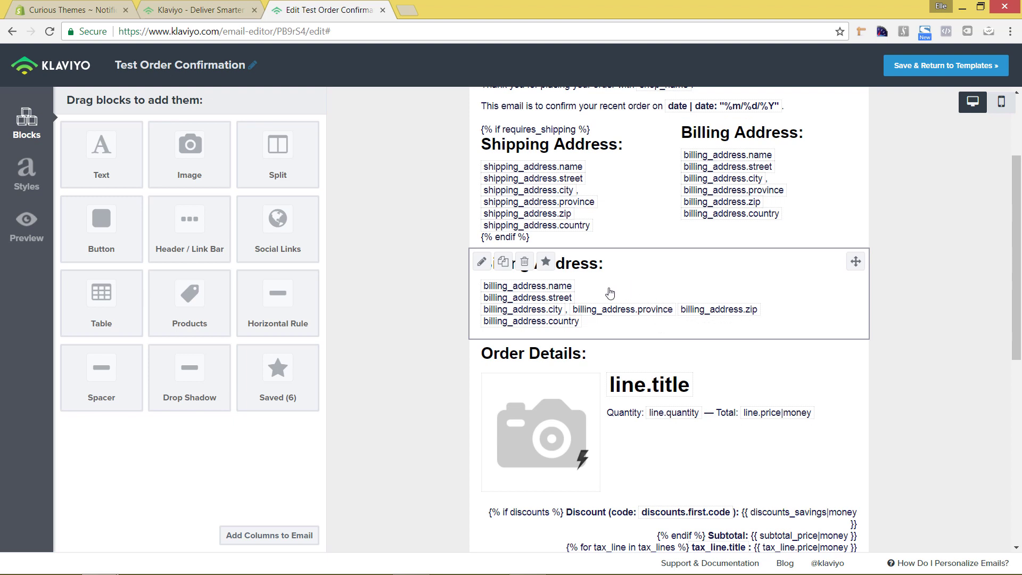
- Delete the original full-width Billing Address block above Order Details and confirm the deletion
{"action": "left_click", "coordinate": [524, 264]}
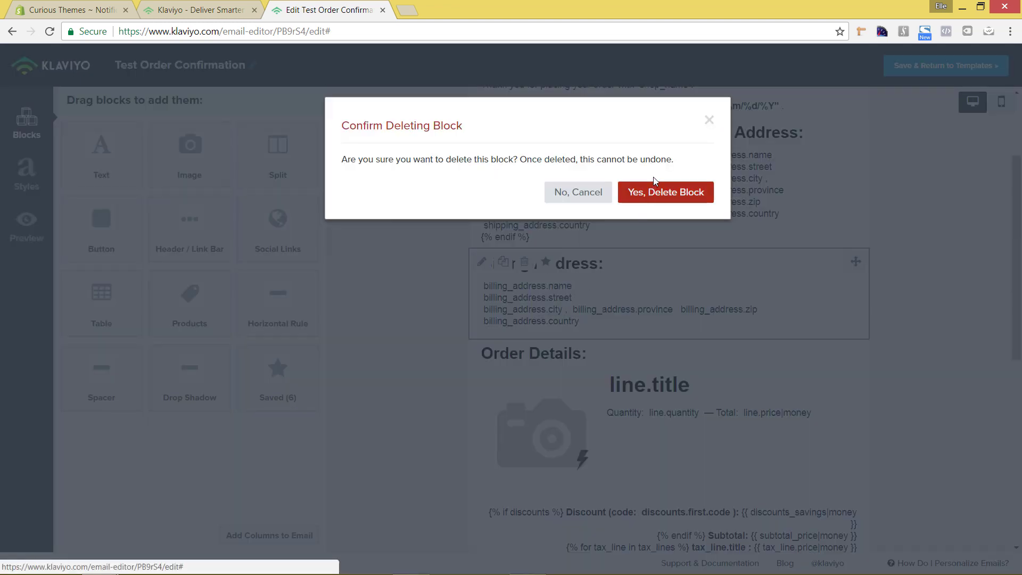
{"action": "left_click", "coordinate": [663, 192]}
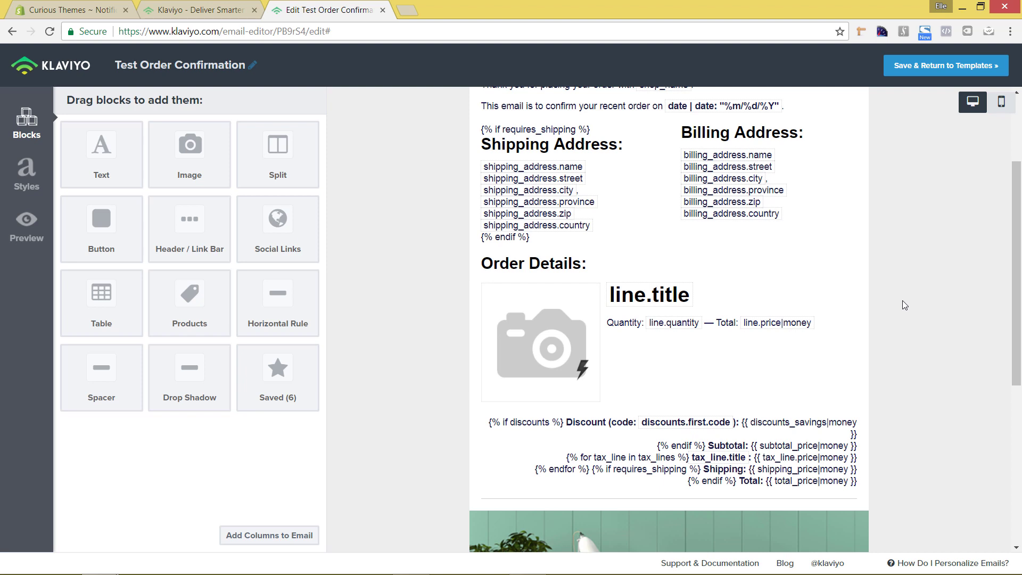
- Insert a horizontal rule between the address columns and the Order Details heading, save it and look over the whole email
{"action": "scroll", "coordinate": [905, 298], "scroll_direction": "up", "scroll_amount": 1}
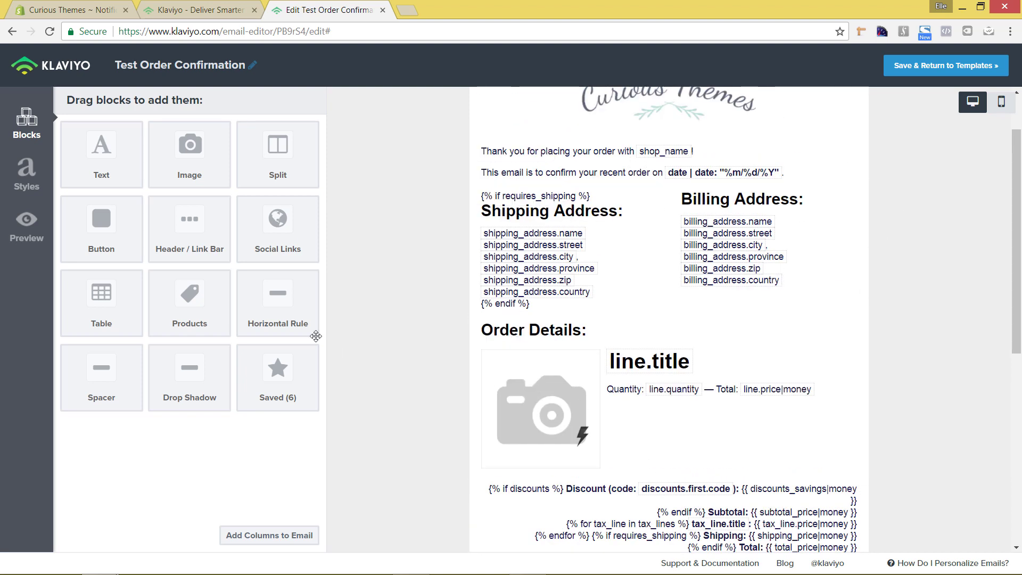
{"action": "left_click_drag", "start_coordinate": [282, 300], "coordinate": [565, 318]}
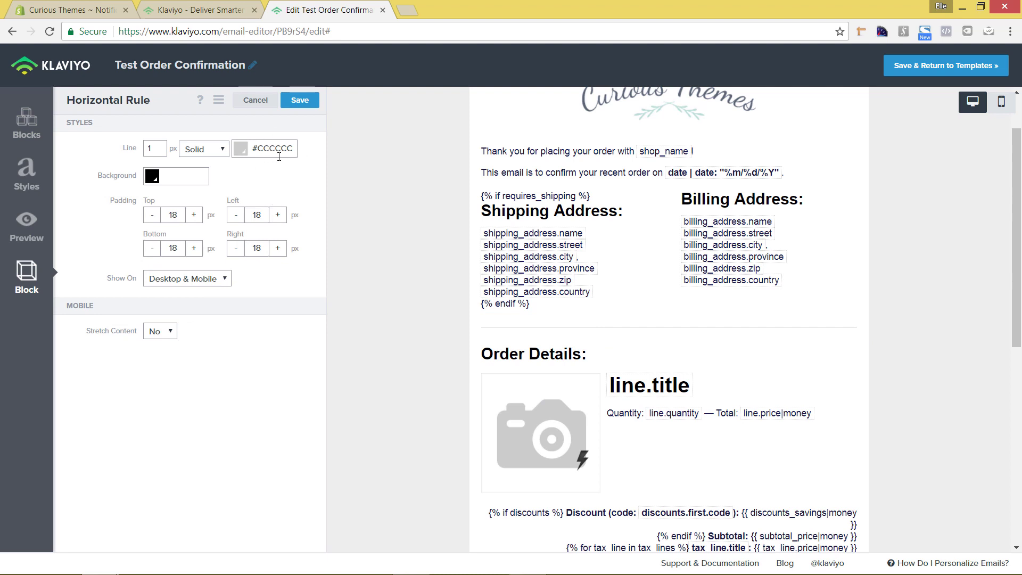
{"action": "left_click", "coordinate": [307, 102]}
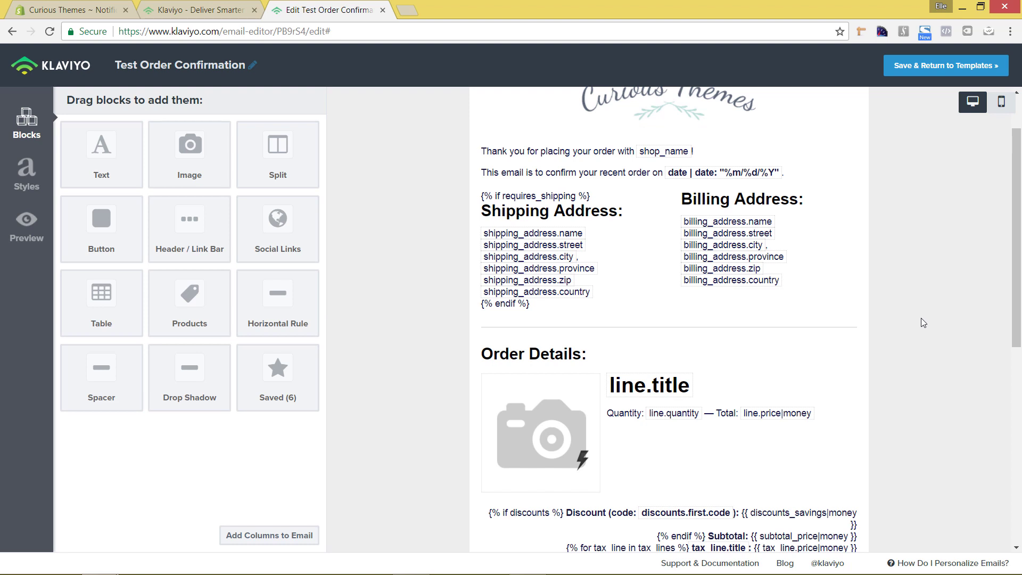
{"action": "scroll", "coordinate": [922, 322], "scroll_direction": "down", "scroll_amount": 4}
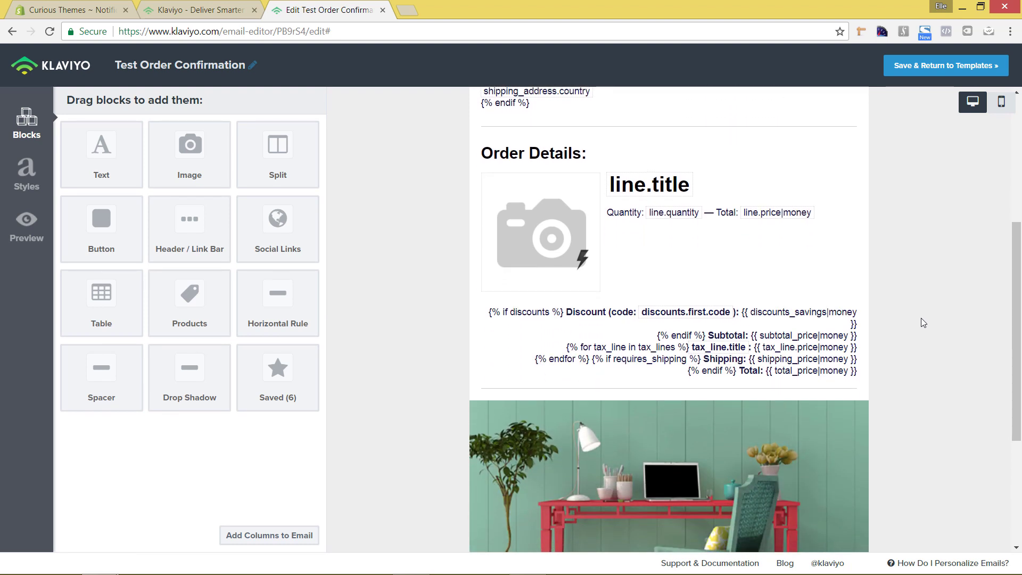
{"action": "scroll", "coordinate": [921, 318], "scroll_direction": "down", "scroll_amount": 4}
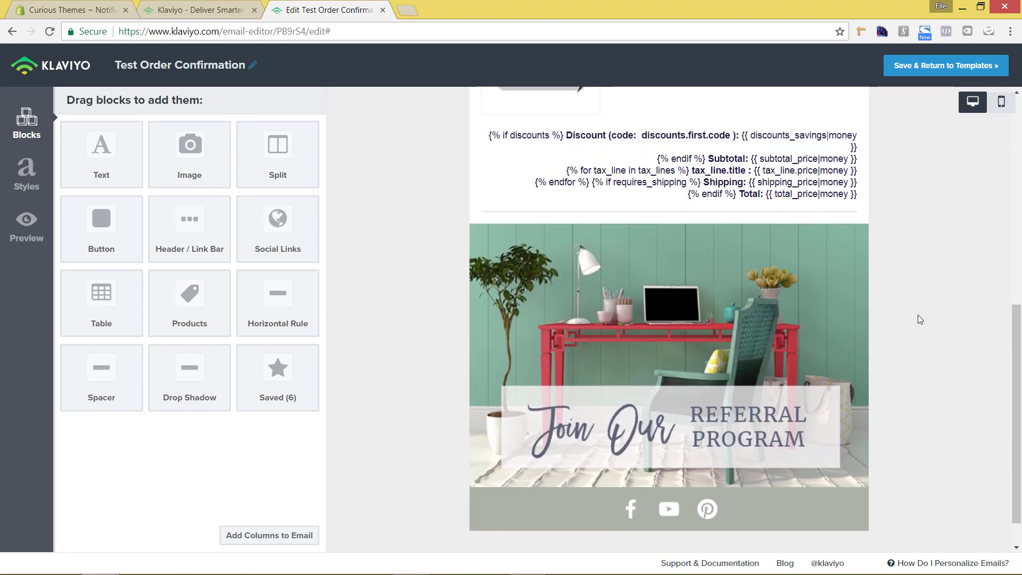
{"action": "scroll", "coordinate": [918, 315], "scroll_direction": "up", "scroll_amount": 7}
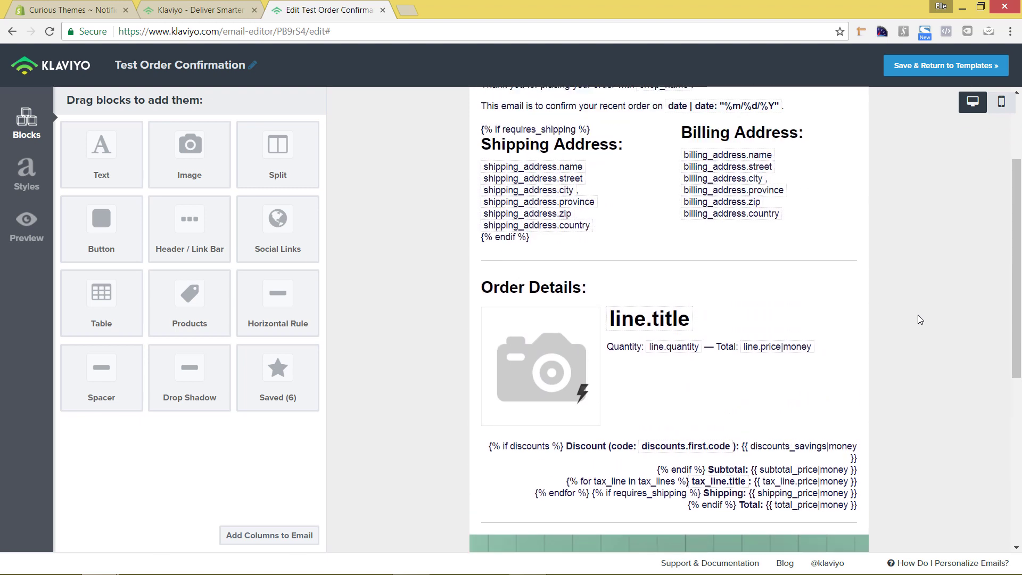
{"action": "scroll", "coordinate": [918, 315], "scroll_direction": "up", "scroll_amount": 3}
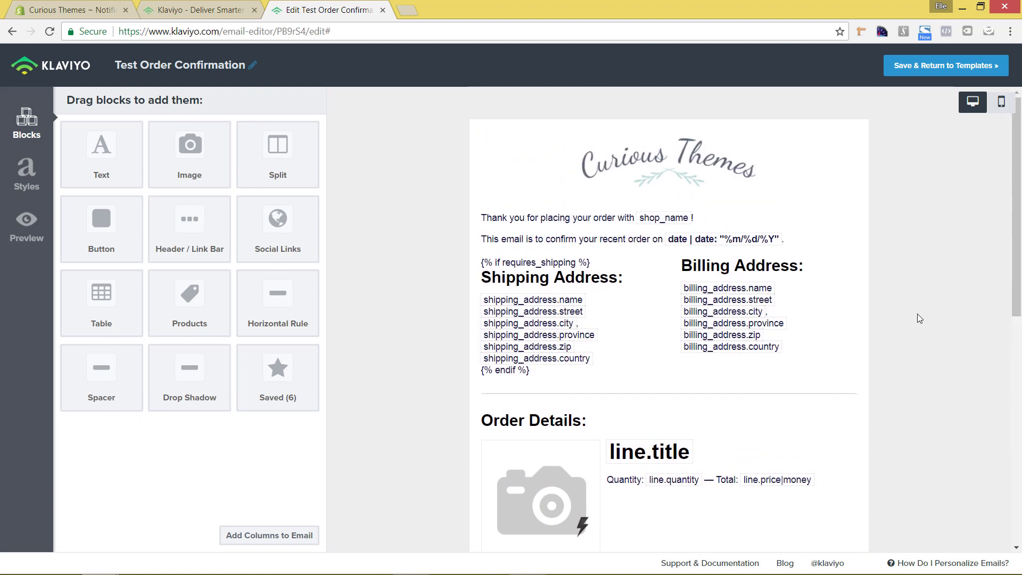
{"action": "scroll", "coordinate": [917, 318], "scroll_direction": "down", "scroll_amount": 1}
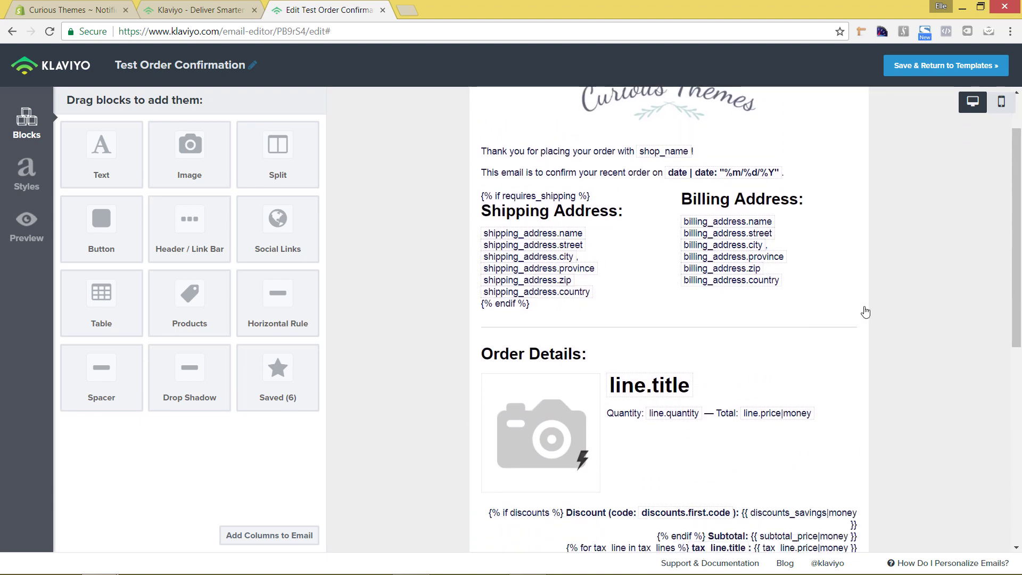
- Look over the finished order confirmation email, save it and return to the email templates list
{"action": "scroll", "coordinate": [799, 320], "scroll_direction": "down", "scroll_amount": 1}
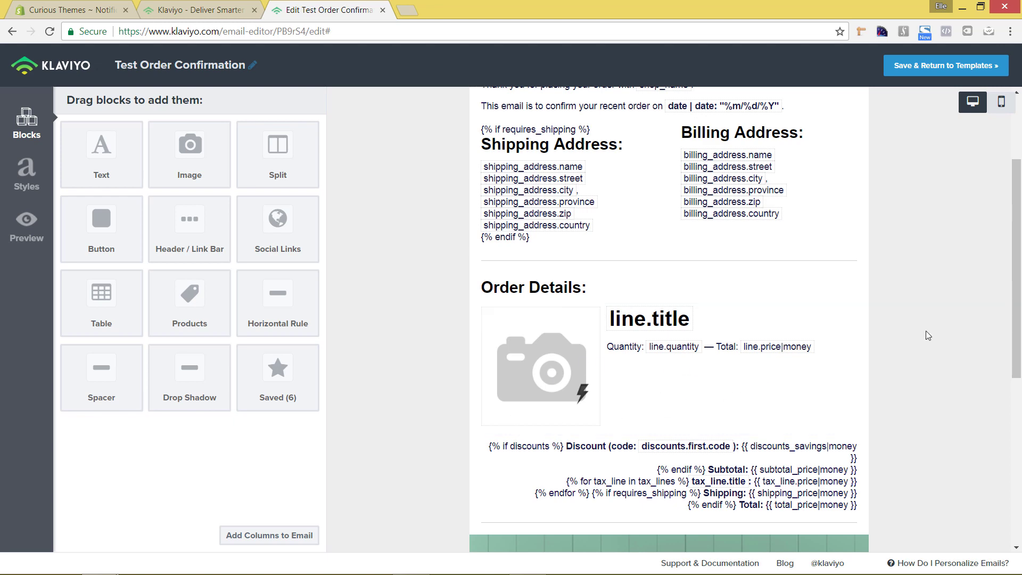
{"action": "scroll", "coordinate": [926, 331], "scroll_direction": "down", "scroll_amount": 6}
{"action": "scroll", "coordinate": [928, 345], "scroll_direction": "up", "scroll_amount": 7}
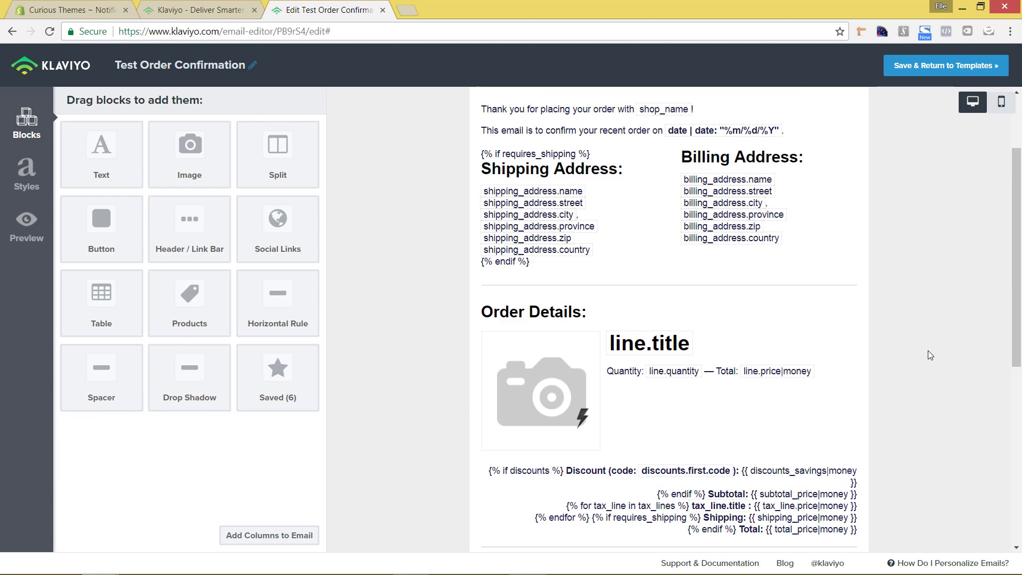
{"action": "scroll", "coordinate": [928, 354], "scroll_direction": "up", "scroll_amount": 2}
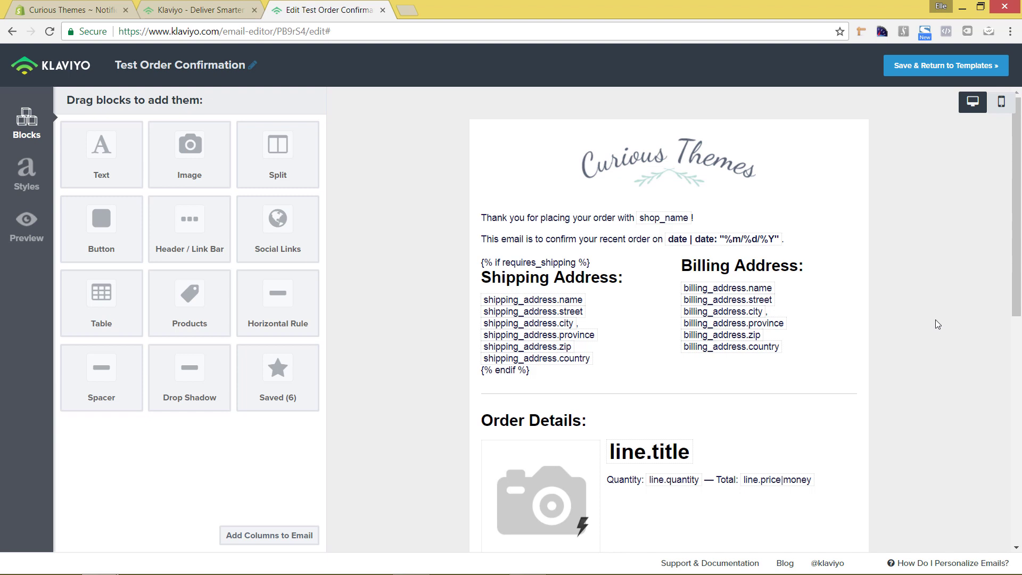
{"action": "left_click", "coordinate": [909, 66]}
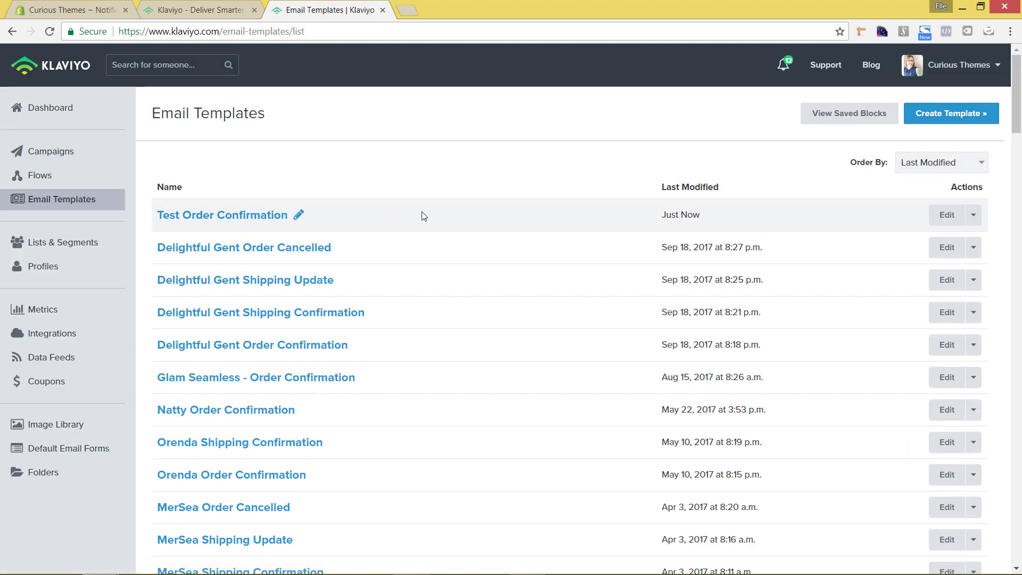
- Export the Test Order Confirmation template and select its entire HTML code
{"action": "left_click", "coordinate": [974, 216]}
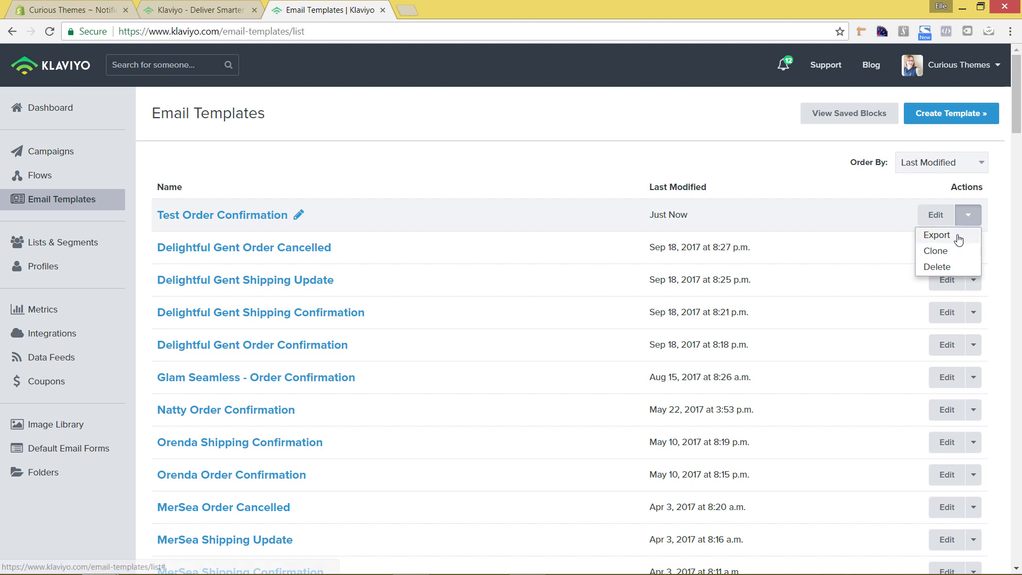
{"action": "left_click", "coordinate": [953, 237]}
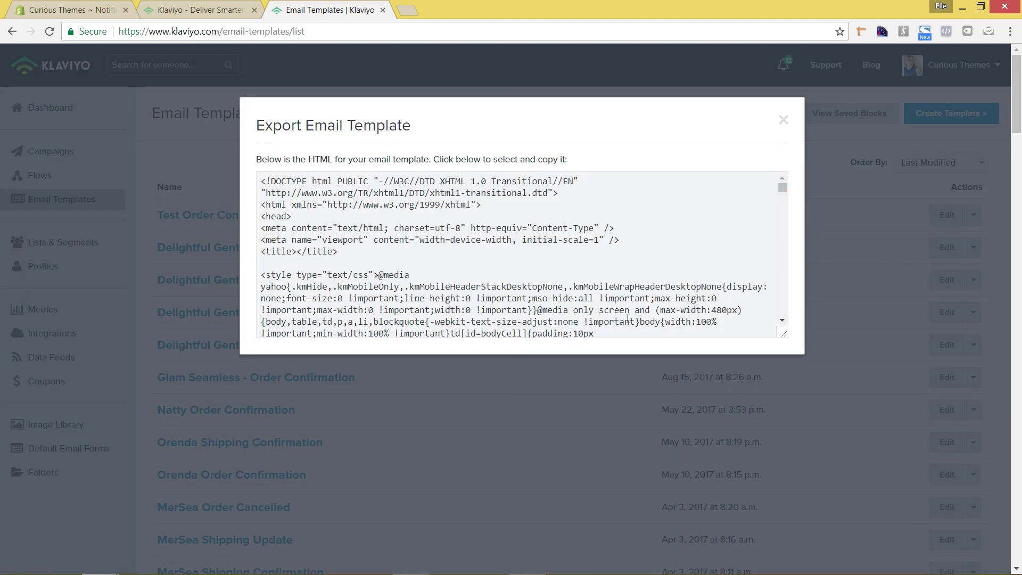
{"action": "left_click", "coordinate": [484, 274]}
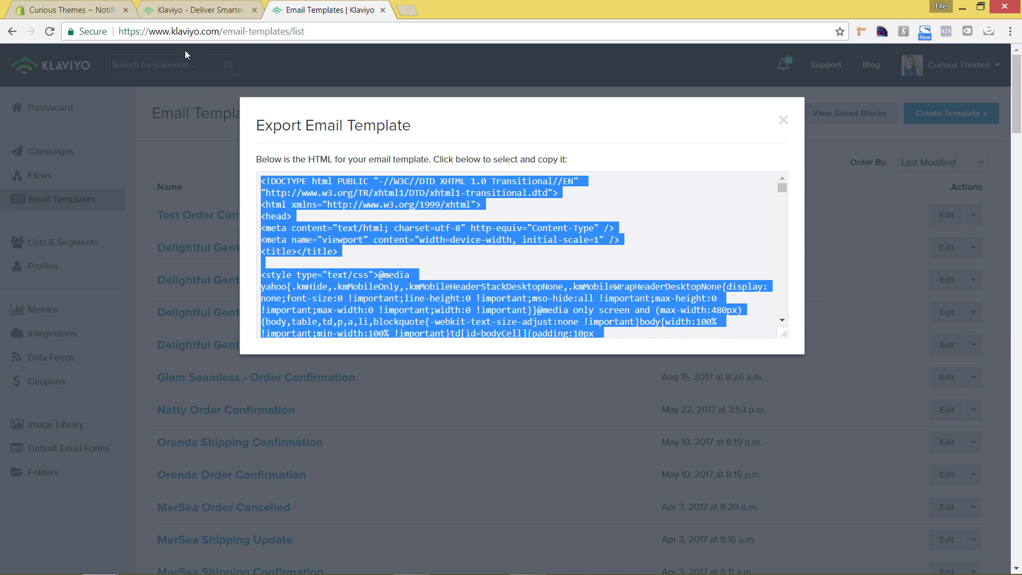
- Switch to the Shopify notifications settings and open the Order confirmation notification with its HTML email body ready for editing
{"action": "left_click", "coordinate": [53, 13]}
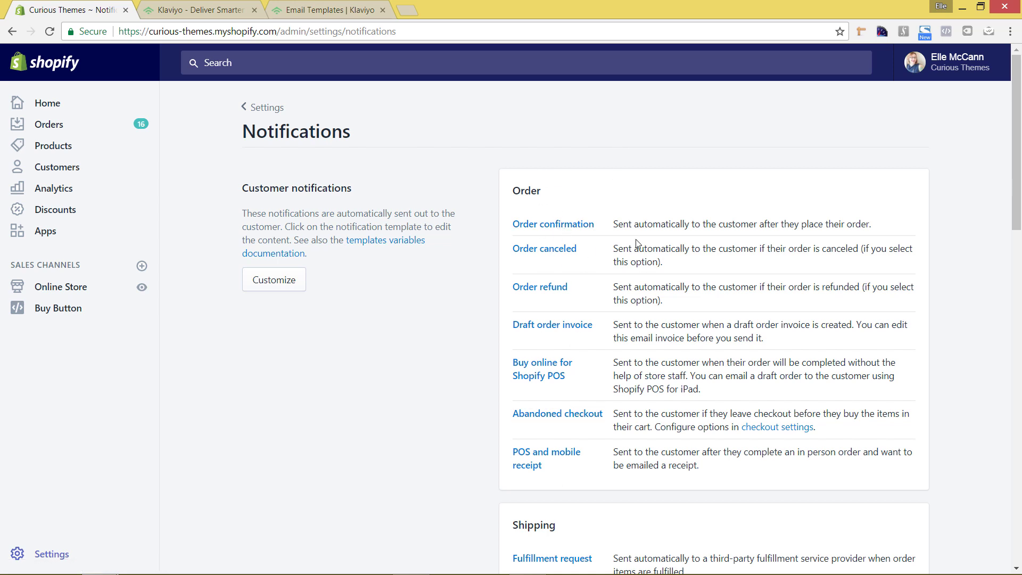
{"action": "left_click", "coordinate": [549, 227]}
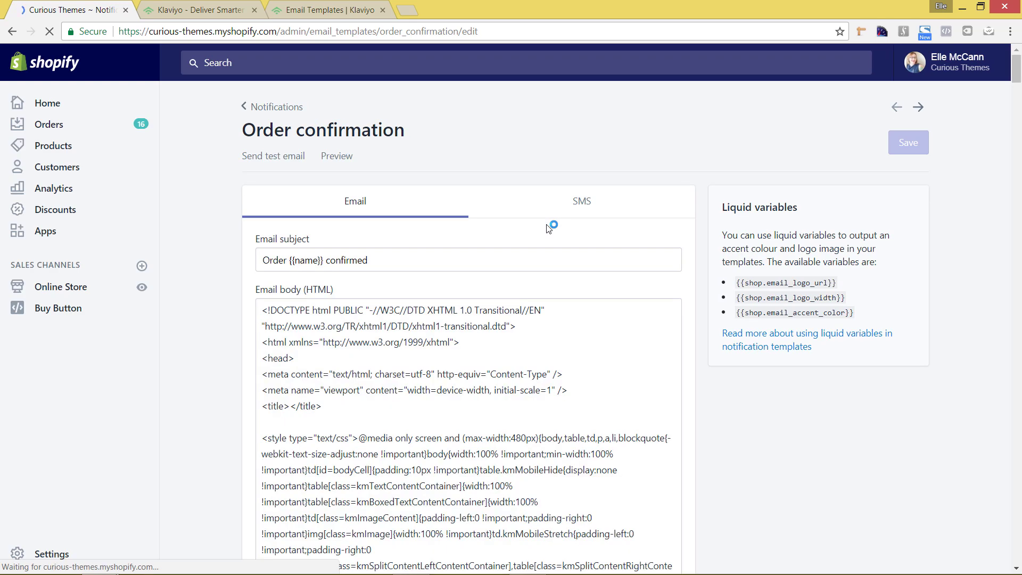
{"action": "left_click", "coordinate": [505, 347]}
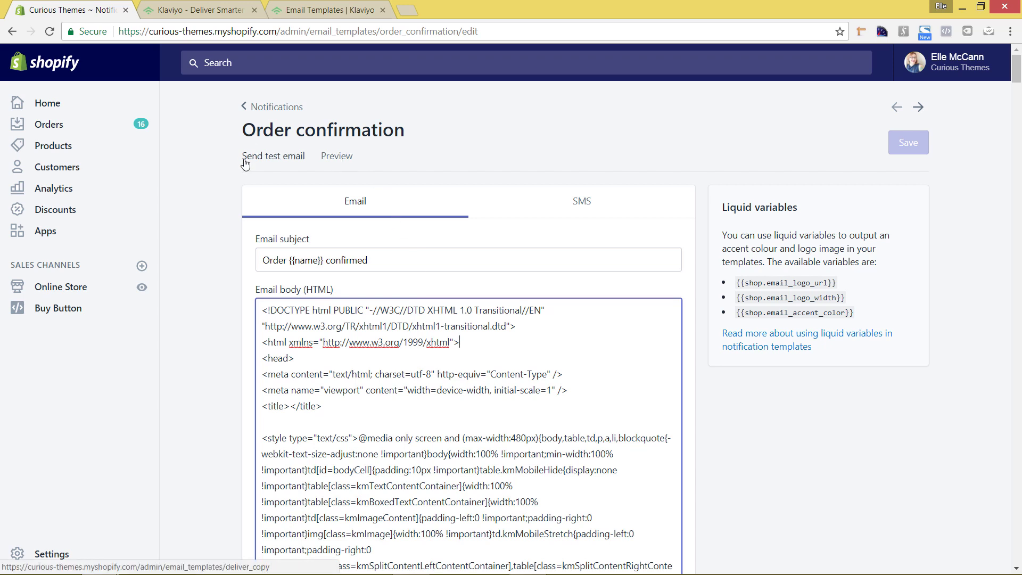
- Preview the Order confirmation email from header to social links and close the preview
{"action": "left_click", "coordinate": [336, 160]}
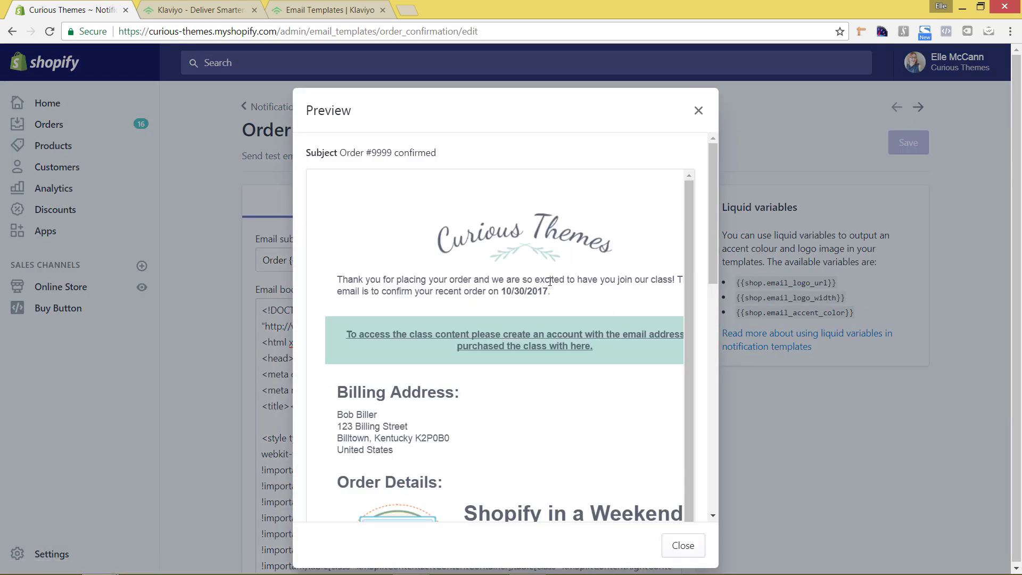
{"action": "scroll", "coordinate": [569, 285], "scroll_direction": "down", "scroll_amount": 4}
{"action": "scroll", "coordinate": [570, 285], "scroll_direction": "down", "scroll_amount": 8}
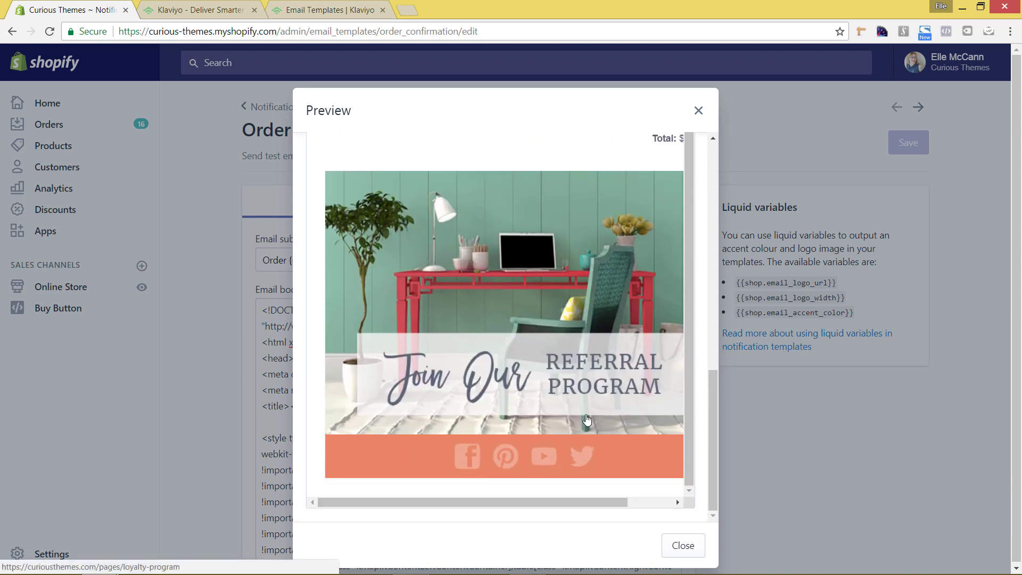
{"action": "left_click", "coordinate": [687, 549]}
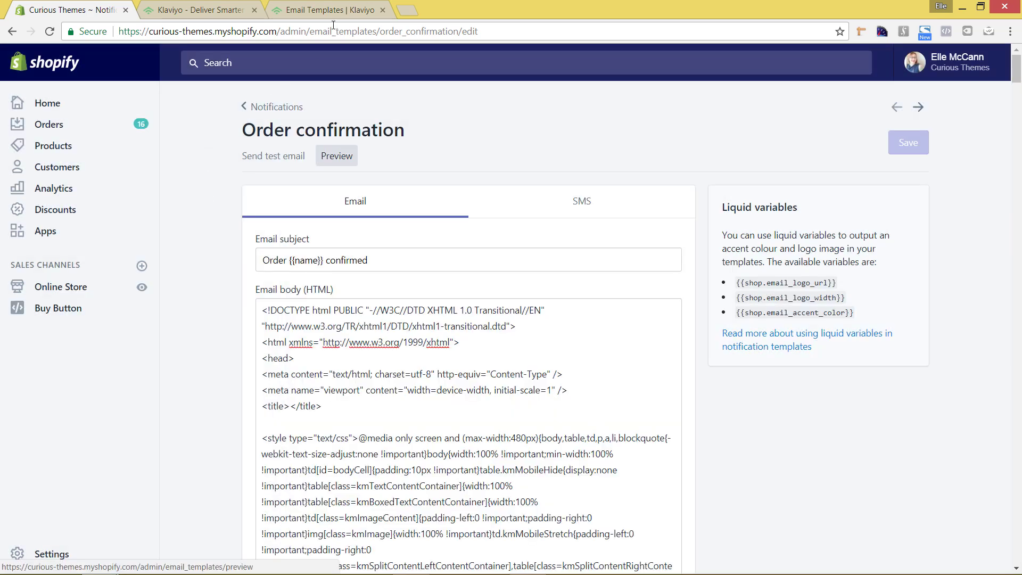
- Switch back to Klaviyo, close the template export and start creating a new template to view the available starting templates
{"action": "left_click", "coordinate": [304, 13]}
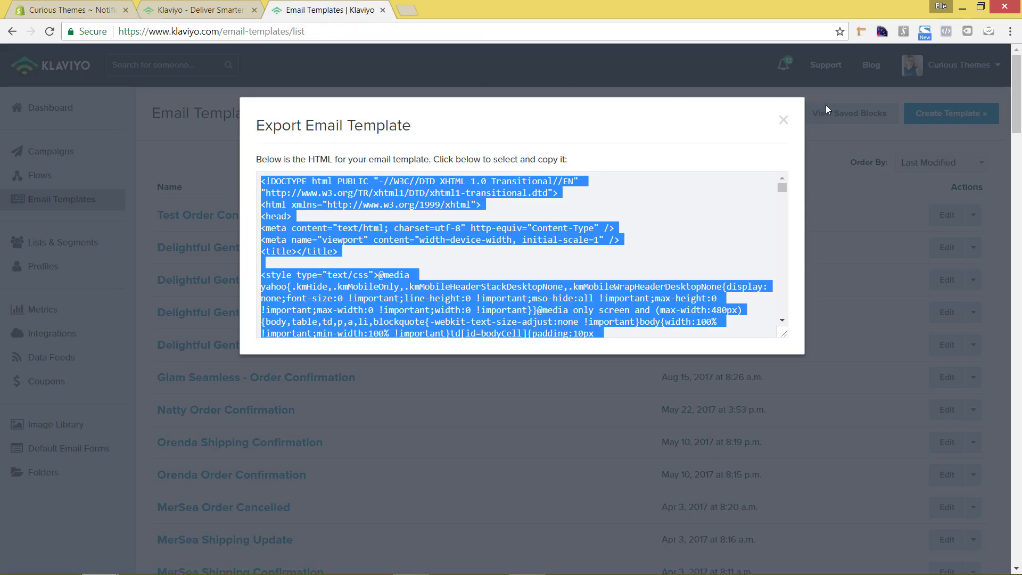
{"action": "left_click", "coordinate": [784, 119]}
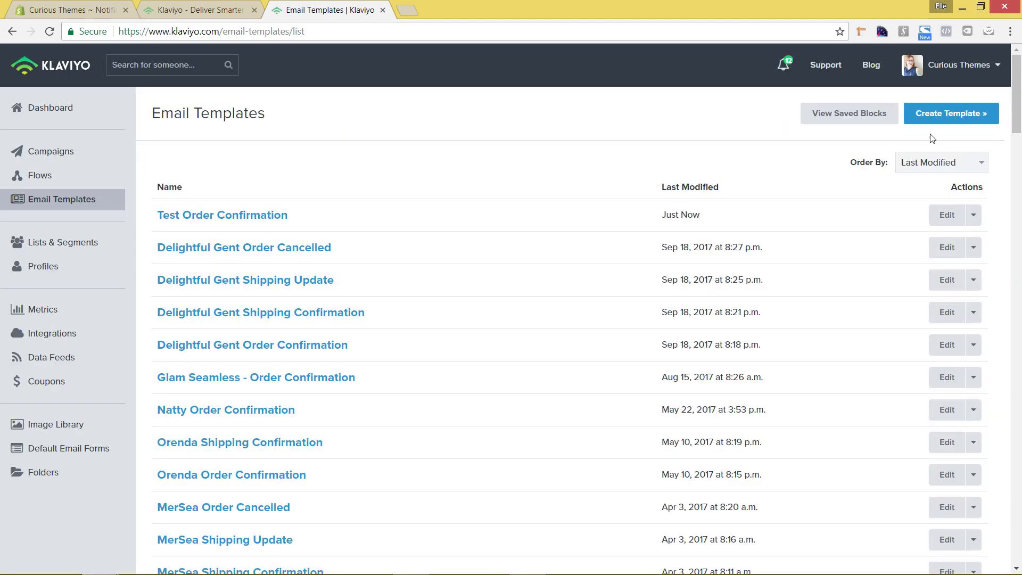
{"action": "left_click", "coordinate": [935, 123]}
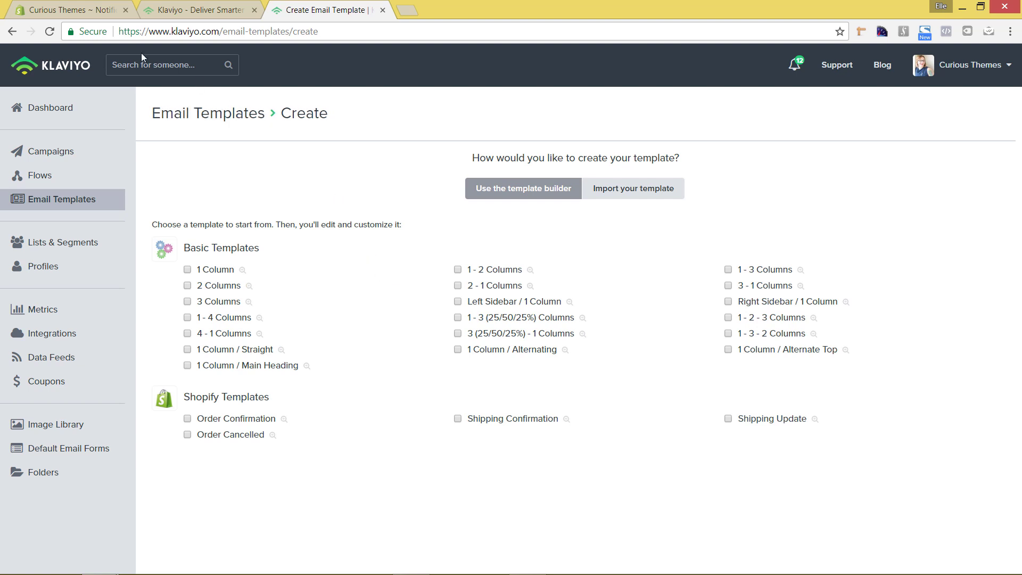
- Switch to Shopify, return to the notifications list and open the Customer account invite template to examine its HTML body
{"action": "left_click", "coordinate": [85, 12]}
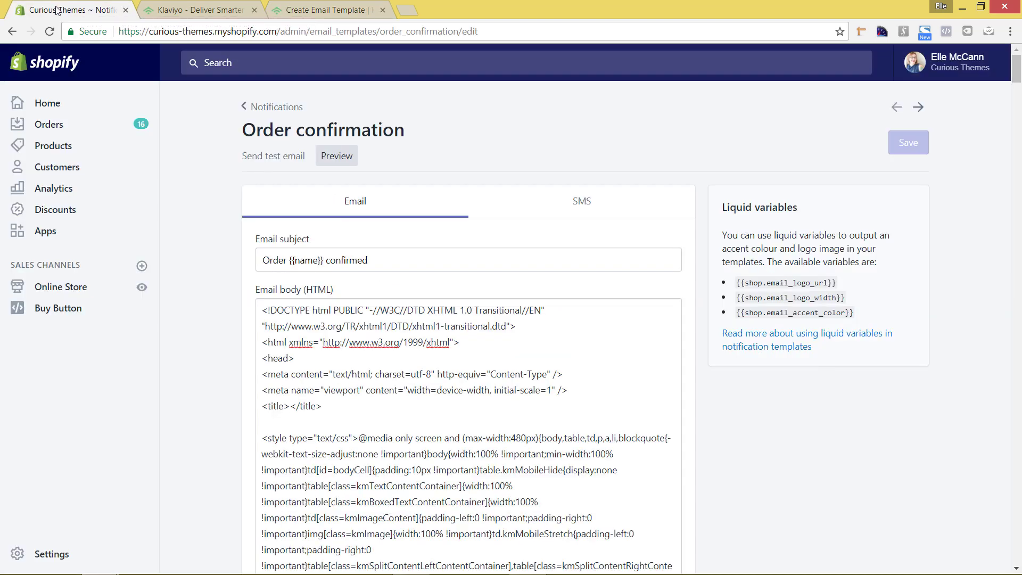
{"action": "left_click", "coordinate": [271, 113]}
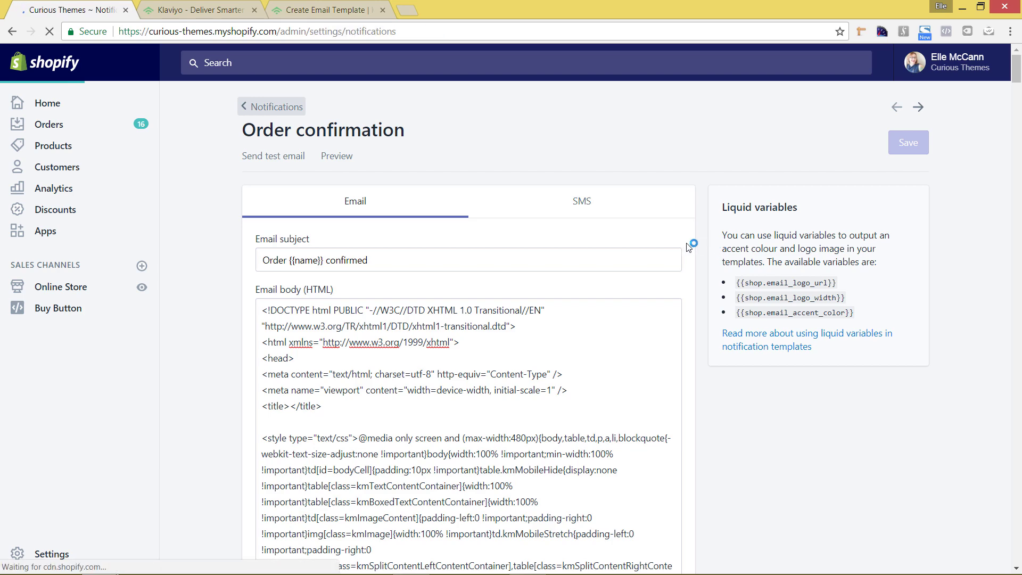
{"action": "scroll", "coordinate": [932, 342], "scroll_direction": "down", "scroll_amount": 7}
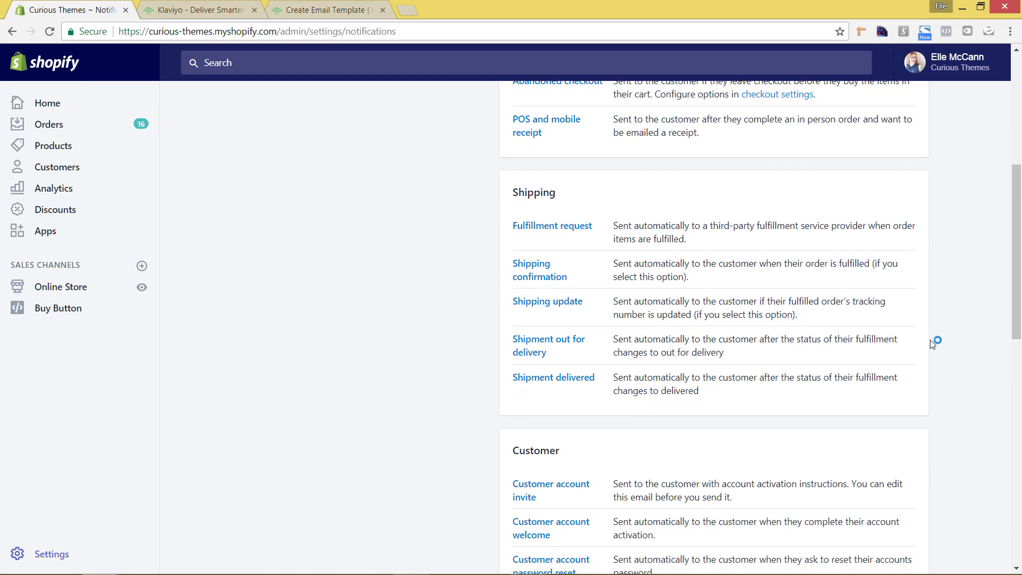
{"action": "scroll", "coordinate": [930, 338], "scroll_direction": "down", "scroll_amount": 3}
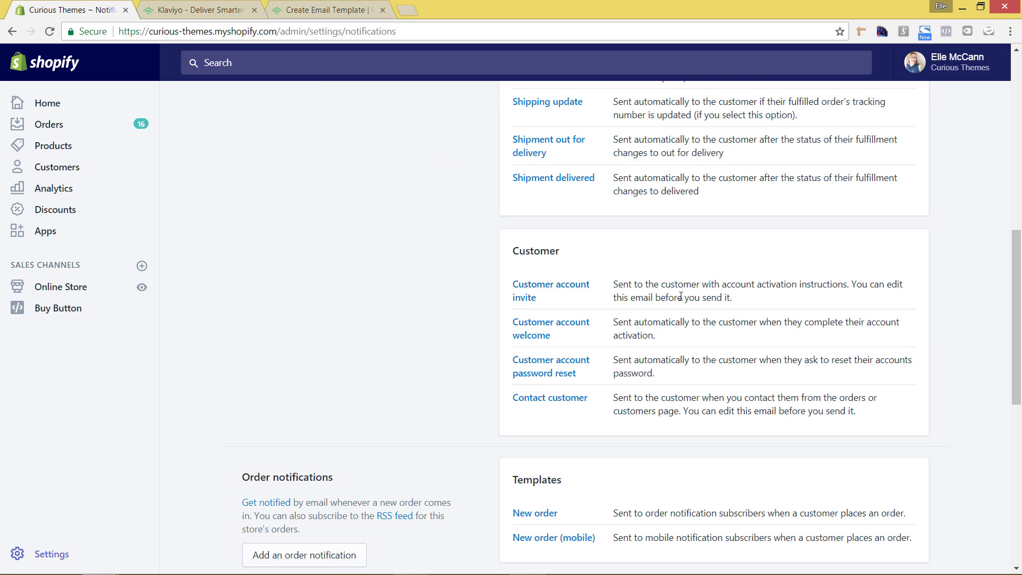
{"action": "left_click", "coordinate": [543, 291]}
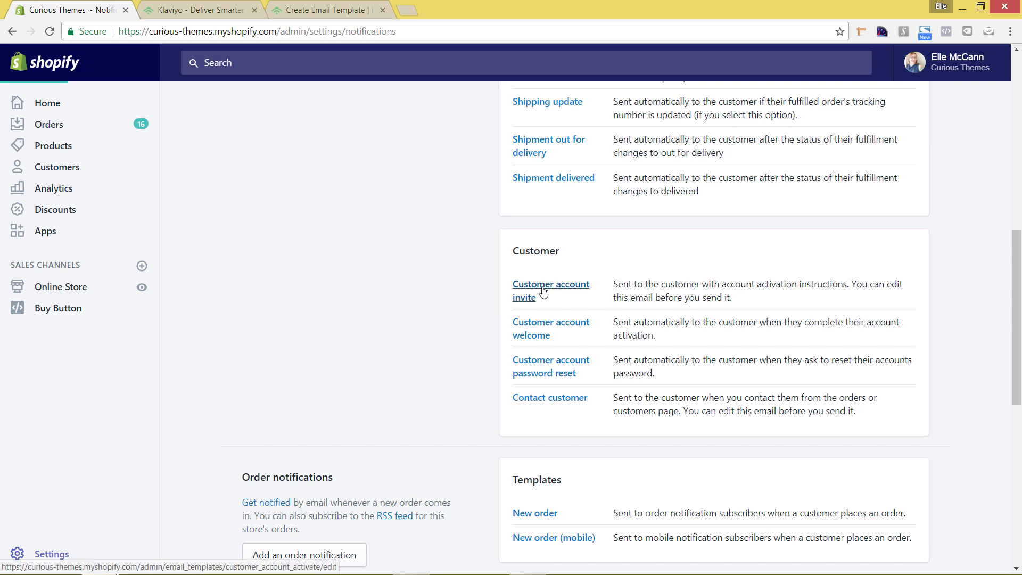
{"action": "scroll", "coordinate": [607, 296], "scroll_direction": "down", "scroll_amount": 1}
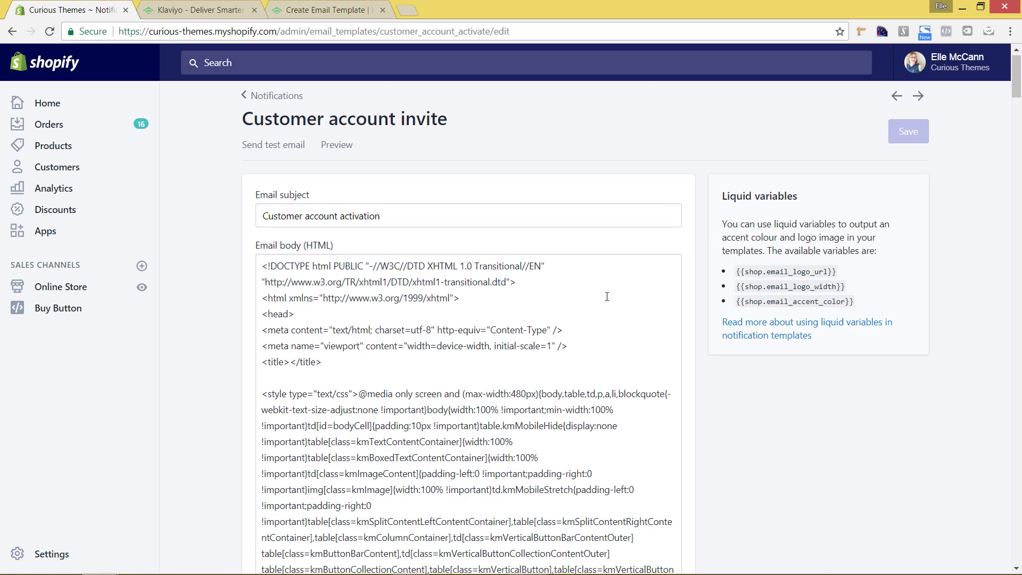
{"action": "scroll", "coordinate": [607, 296], "scroll_direction": "down", "scroll_amount": 5}
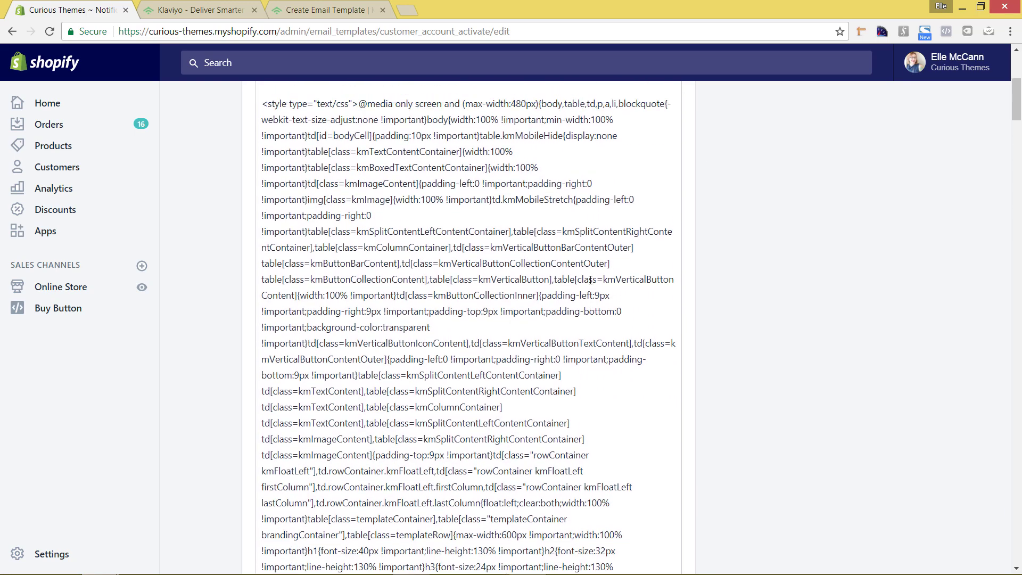
{"action": "scroll", "coordinate": [590, 280], "scroll_direction": "up", "scroll_amount": 6}
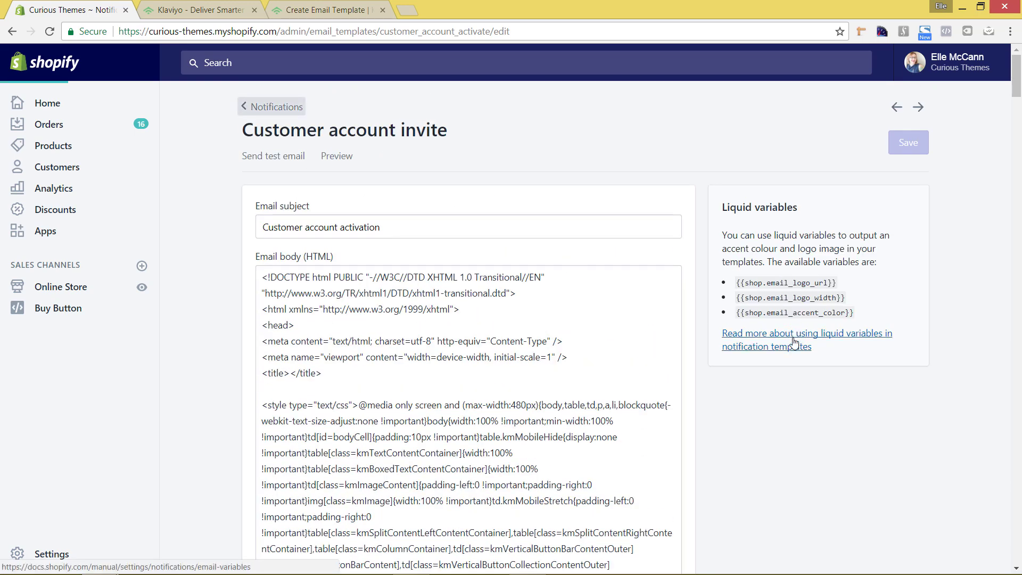
- View the Customer account welcome template from the Customer notifications and return to the notifications list
{"action": "scroll", "coordinate": [797, 337], "scroll_direction": "down", "scroll_amount": 8}
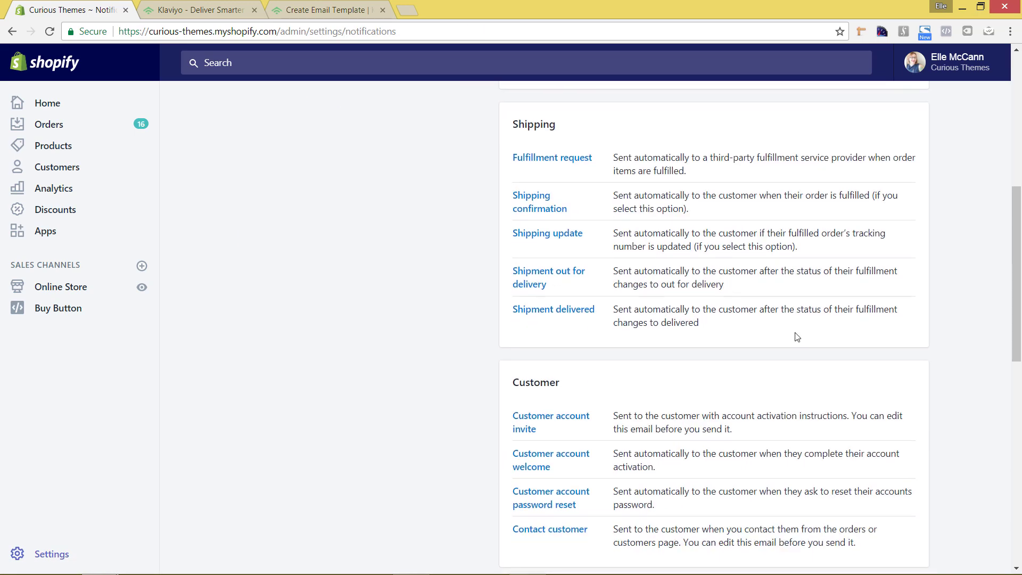
{"action": "scroll", "coordinate": [767, 328], "scroll_direction": "down", "scroll_amount": 4}
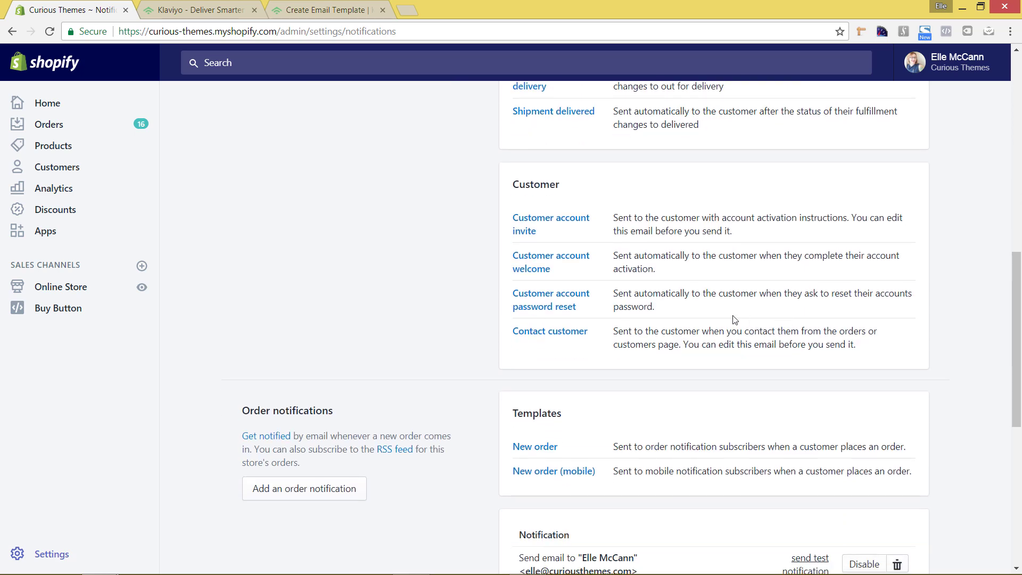
{"action": "left_click", "coordinate": [536, 263]}
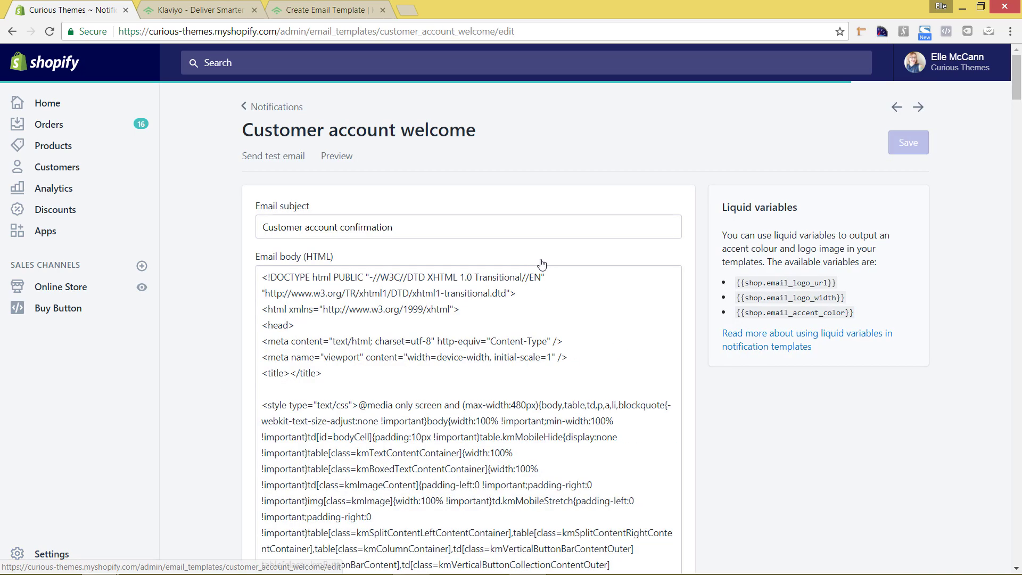
{"action": "left_click", "coordinate": [274, 107]}
- Open the Contact customer notification and look through its HTML email body
{"action": "scroll", "coordinate": [674, 447], "scroll_direction": "down", "scroll_amount": 12}
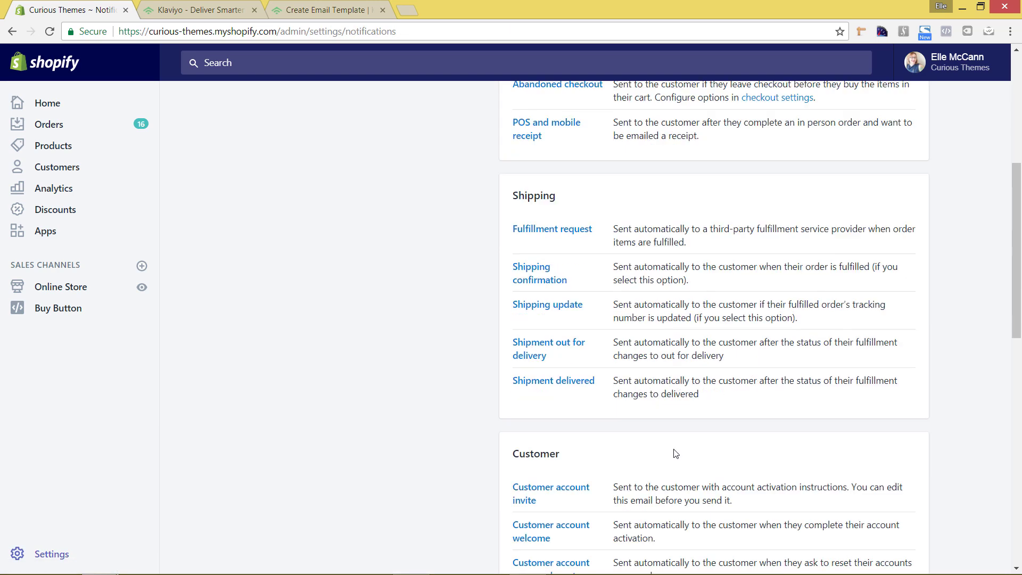
{"action": "scroll", "coordinate": [624, 417], "scroll_direction": "down", "scroll_amount": 1}
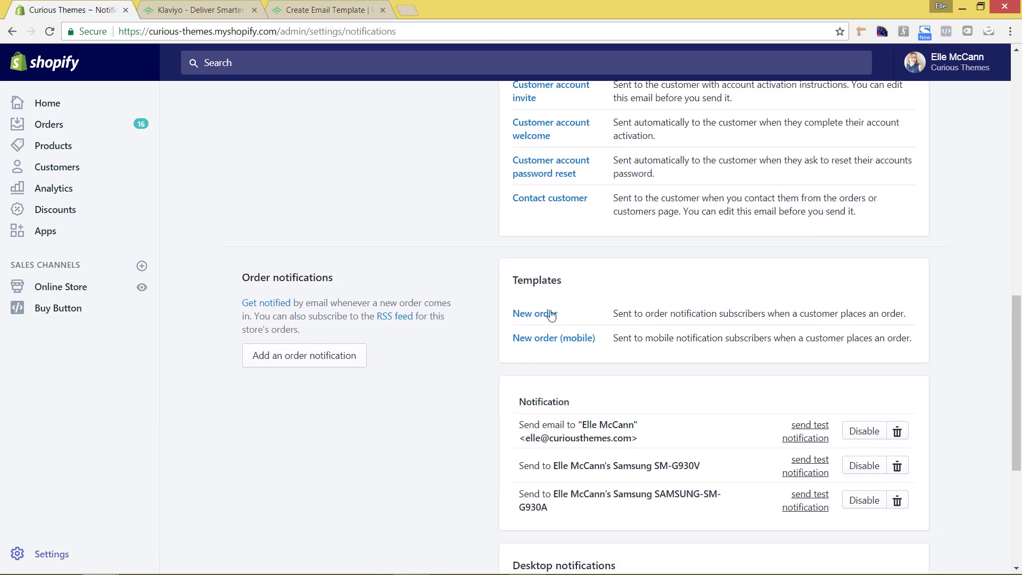
{"action": "left_click", "coordinate": [553, 198]}
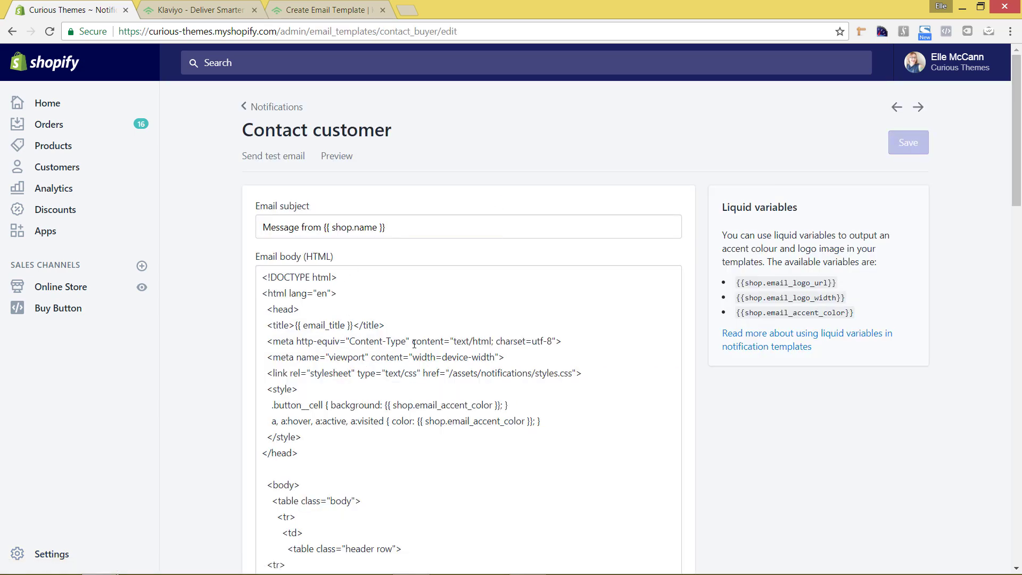
{"action": "scroll", "coordinate": [479, 336], "scroll_direction": "down", "scroll_amount": 6}
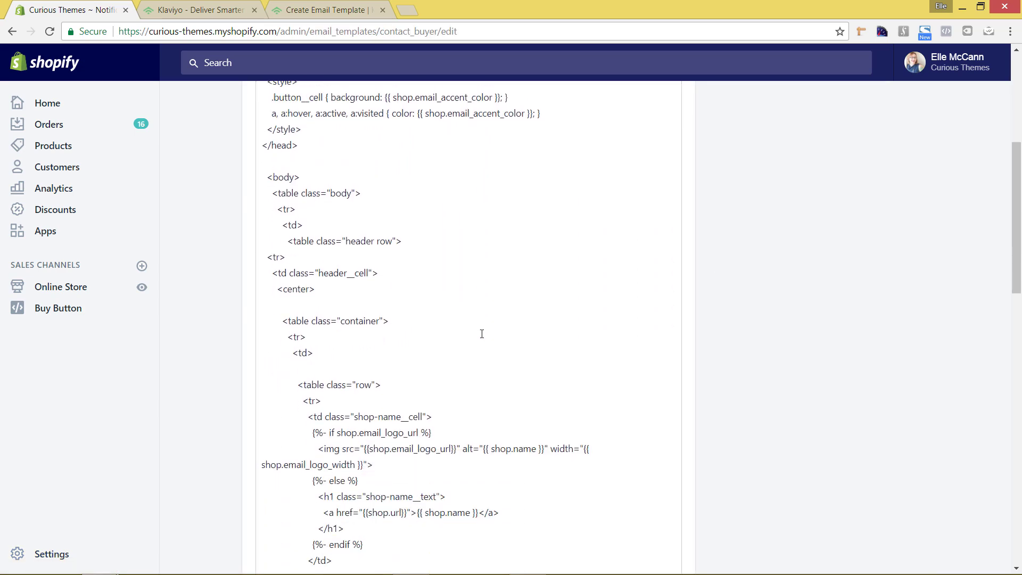
{"action": "scroll", "coordinate": [481, 336], "scroll_direction": "up", "scroll_amount": 6}
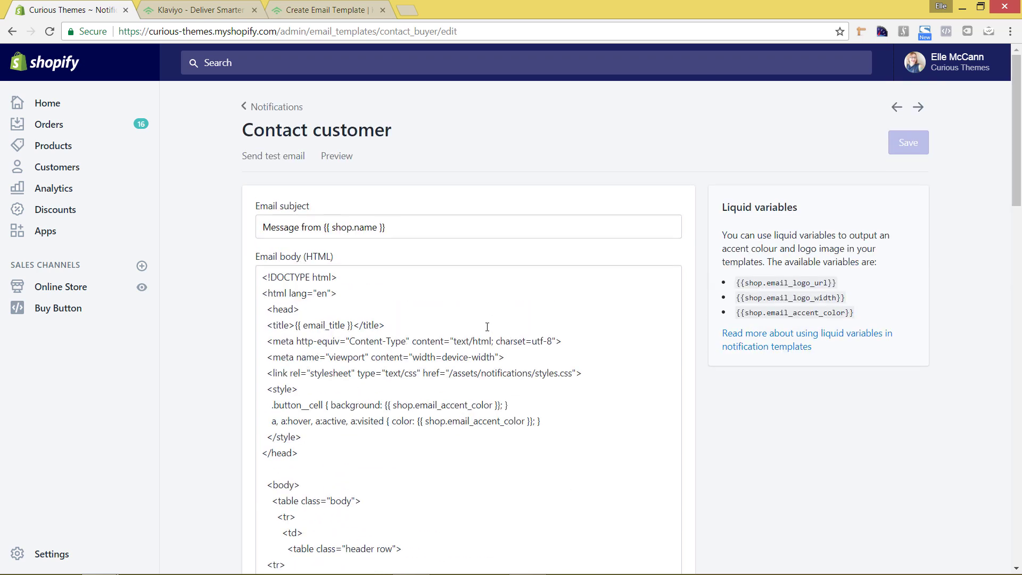
- Preview the Contact customer email, close the preview and return to its HTML code
{"action": "left_click", "coordinate": [336, 157]}
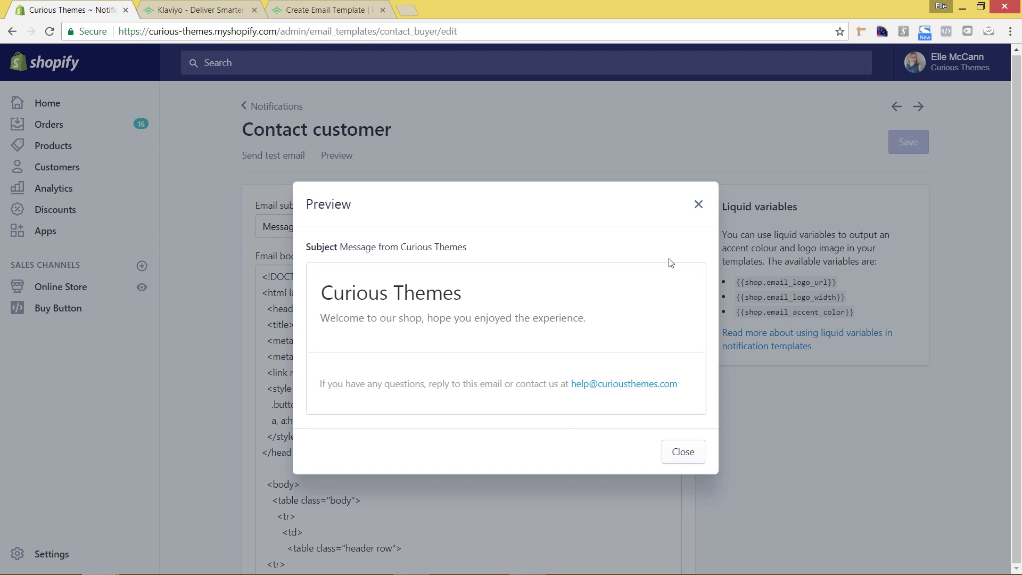
{"action": "left_click", "coordinate": [698, 205]}
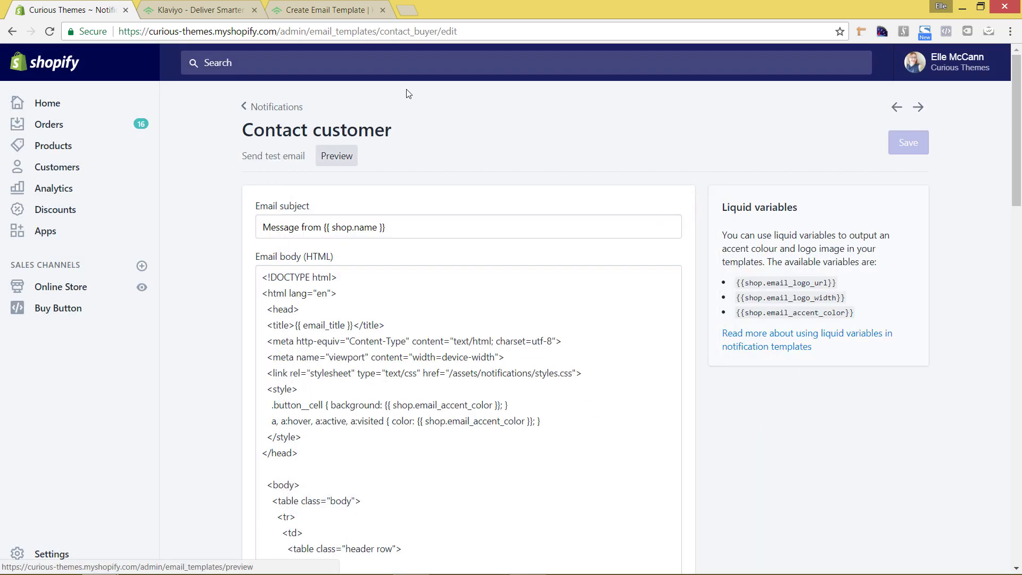
{"action": "scroll", "coordinate": [445, 185], "scroll_direction": "down", "scroll_amount": 1}
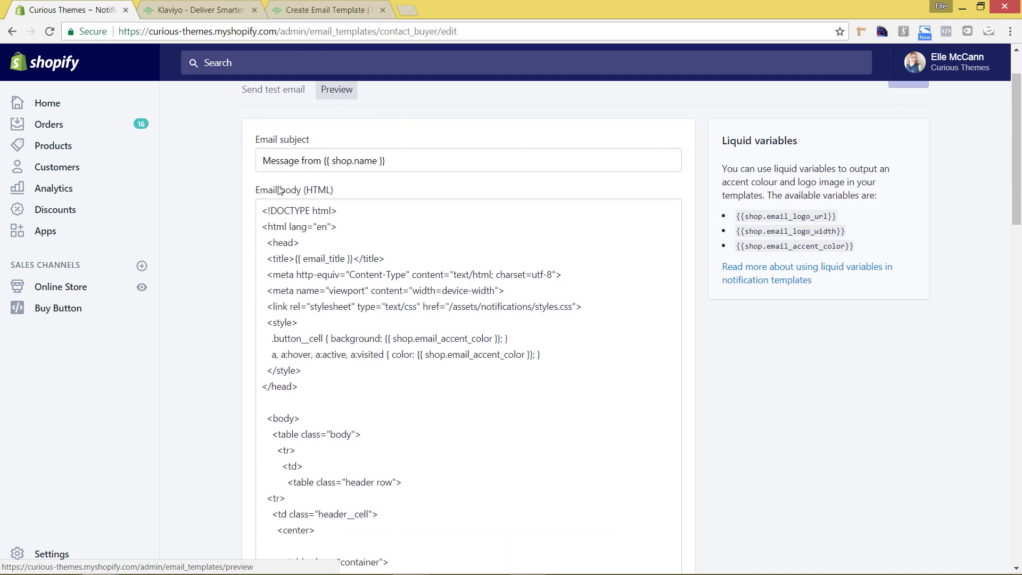
- Check Klaviyo's basic template choices, return to Shopify and examine the Contact customer email's HTML body for its Liquid variables
{"action": "left_click", "coordinate": [312, 9]}
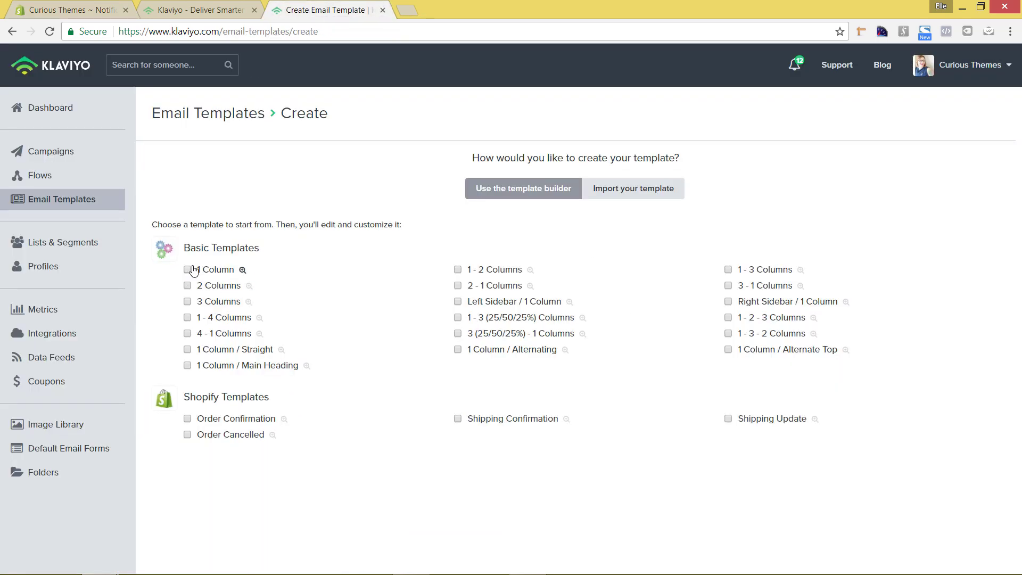
{"action": "left_click", "coordinate": [63, 12]}
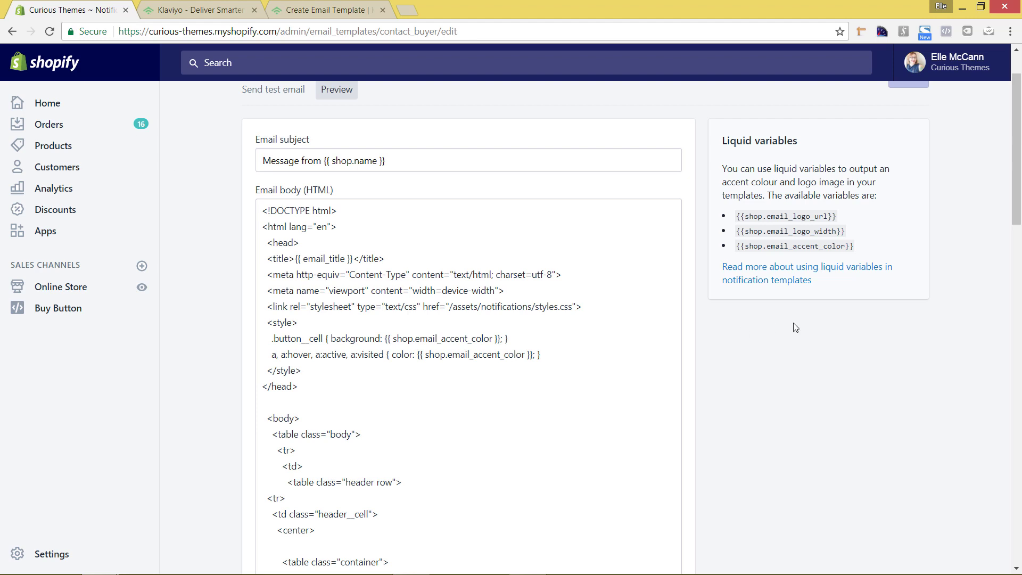
{"action": "scroll", "coordinate": [602, 325], "scroll_direction": "down", "scroll_amount": 3}
{"action": "scroll", "coordinate": [608, 324], "scroll_direction": "up", "scroll_amount": 2}
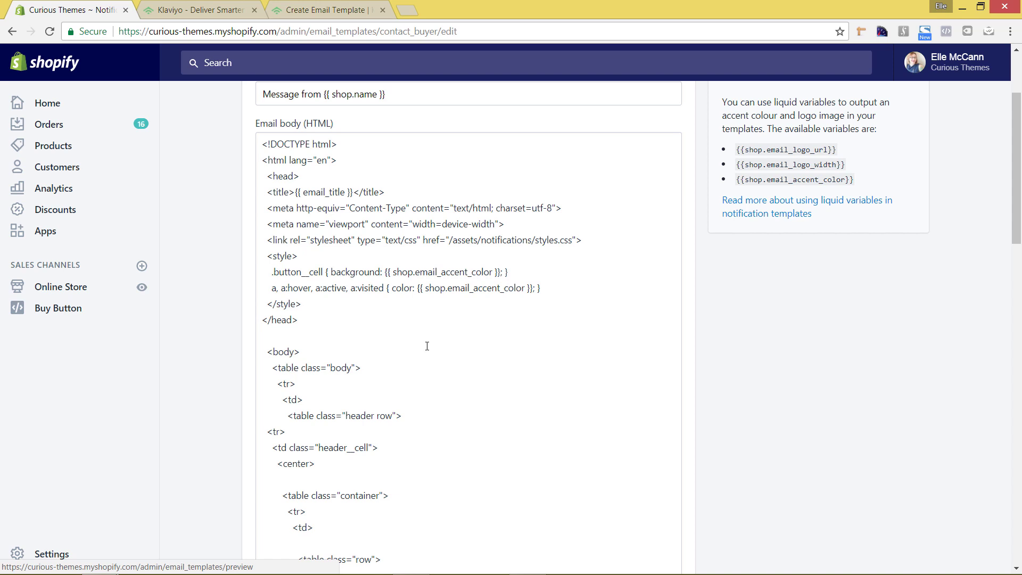
{"action": "left_click_drag", "start_coordinate": [426, 290], "coordinate": [419, 290]}
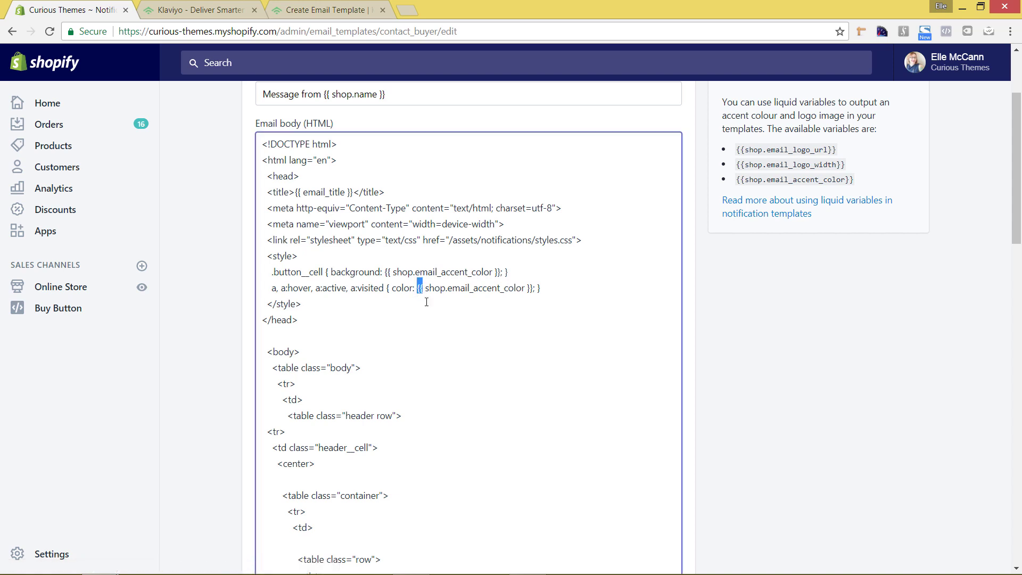
{"action": "scroll", "coordinate": [431, 343], "scroll_direction": "down", "scroll_amount": 6}
{"action": "scroll", "coordinate": [443, 339], "scroll_direction": "down", "scroll_amount": 9}
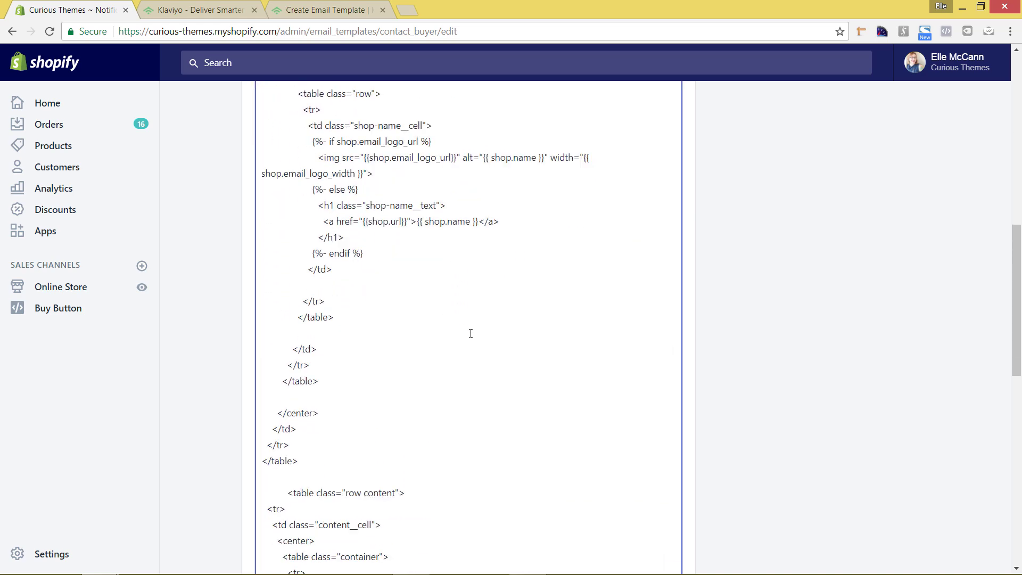
{"action": "scroll", "coordinate": [472, 331], "scroll_direction": "down", "scroll_amount": 4}
{"action": "scroll", "coordinate": [458, 325], "scroll_direction": "up", "scroll_amount": 3}
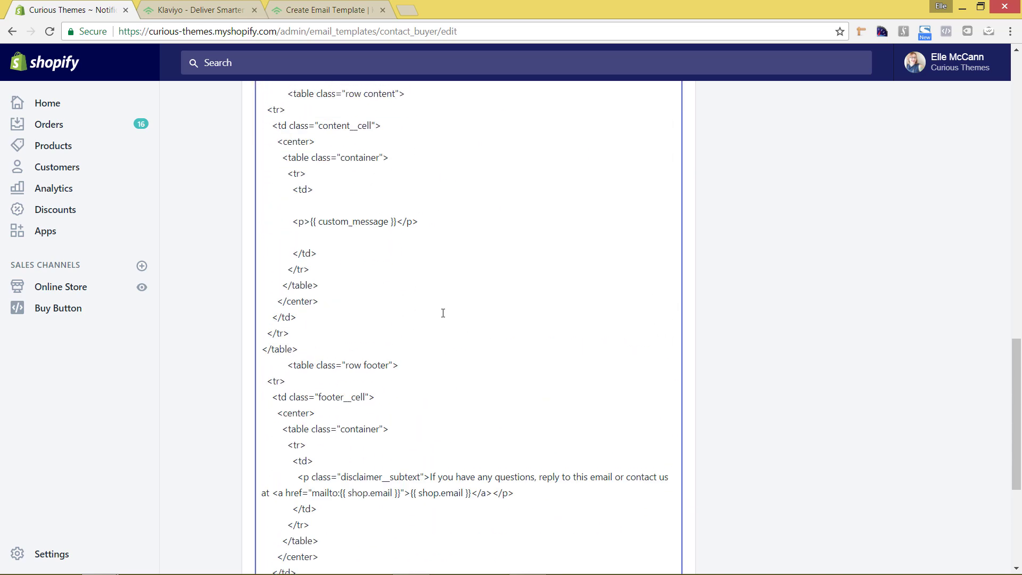
- Copy the <p>{{ custom_message }}</p> line from the content section of the Contact customer email's HTML
{"action": "left_click_drag", "start_coordinate": [311, 221], "coordinate": [316, 220]}
{"action": "left_click_drag", "start_coordinate": [398, 222], "coordinate": [393, 222]}
{"action": "left_click", "coordinate": [310, 221]}
{"action": "left_click_drag", "start_coordinate": [293, 221], "coordinate": [423, 227]}
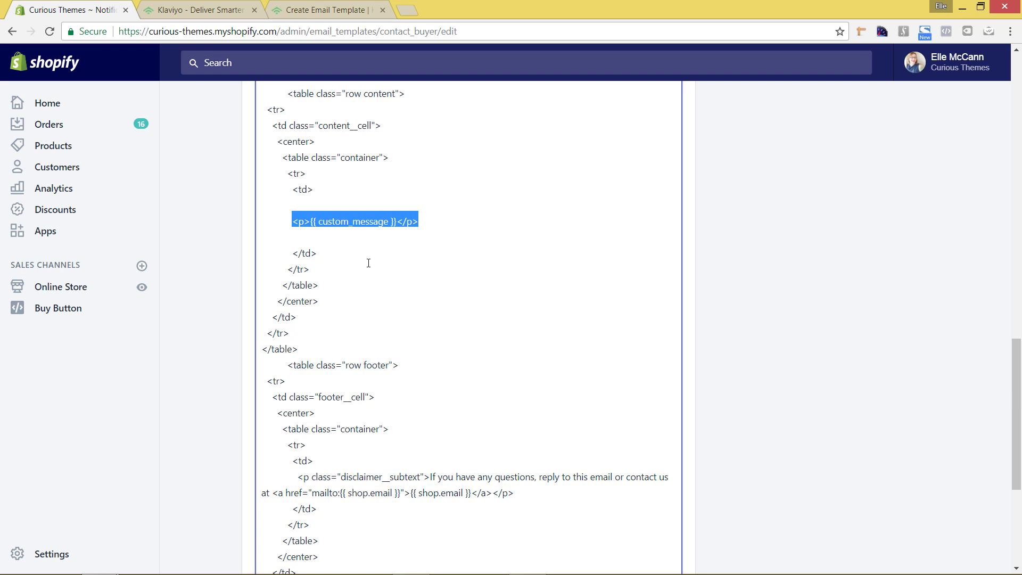
{"action": "left_click", "coordinate": [283, 12]}
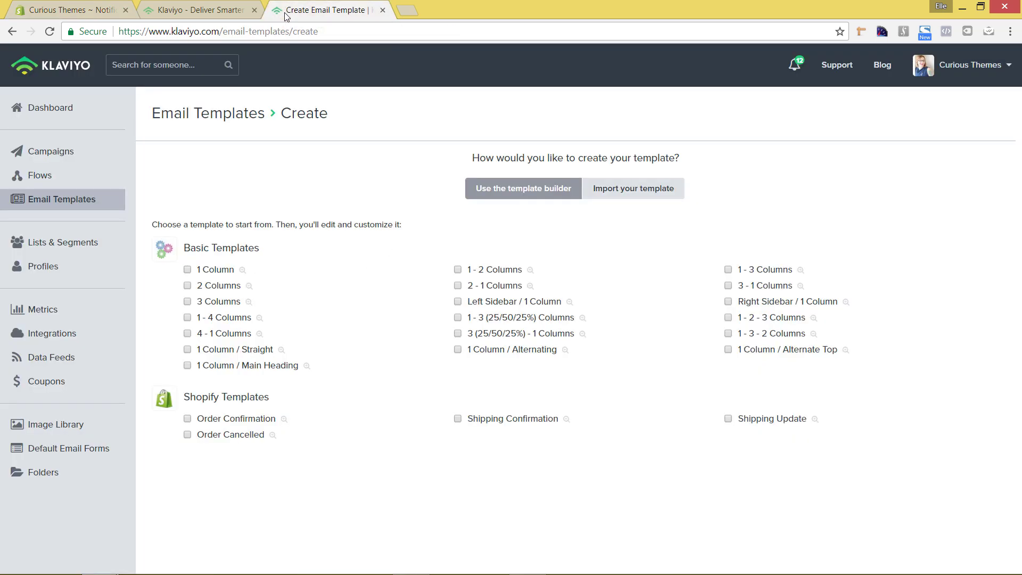
{"action": "left_click", "coordinate": [75, 13]}
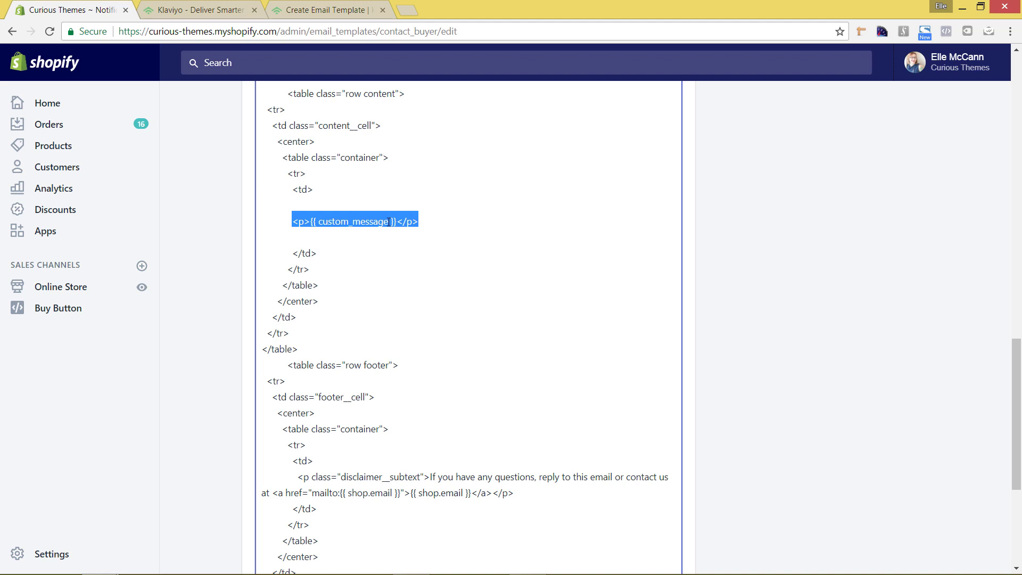
{"action": "right_click", "coordinate": [390, 222]}
{"action": "left_click", "coordinate": [448, 240]}
- Switch to Klaviyo and create an email template named Test Contact from the 1 Column basic template
{"action": "left_click", "coordinate": [329, 10]}
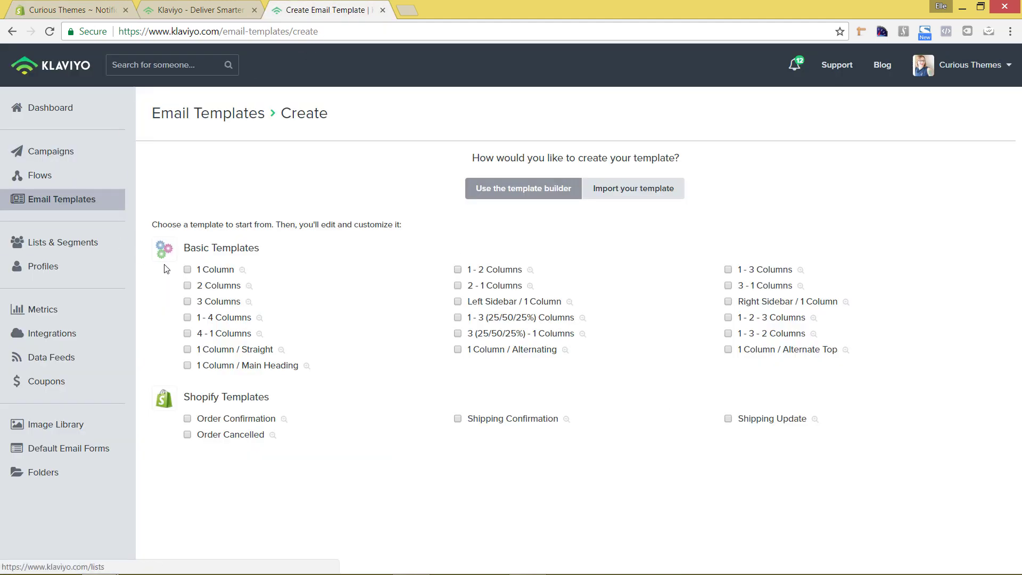
{"action": "left_click", "coordinate": [187, 270]}
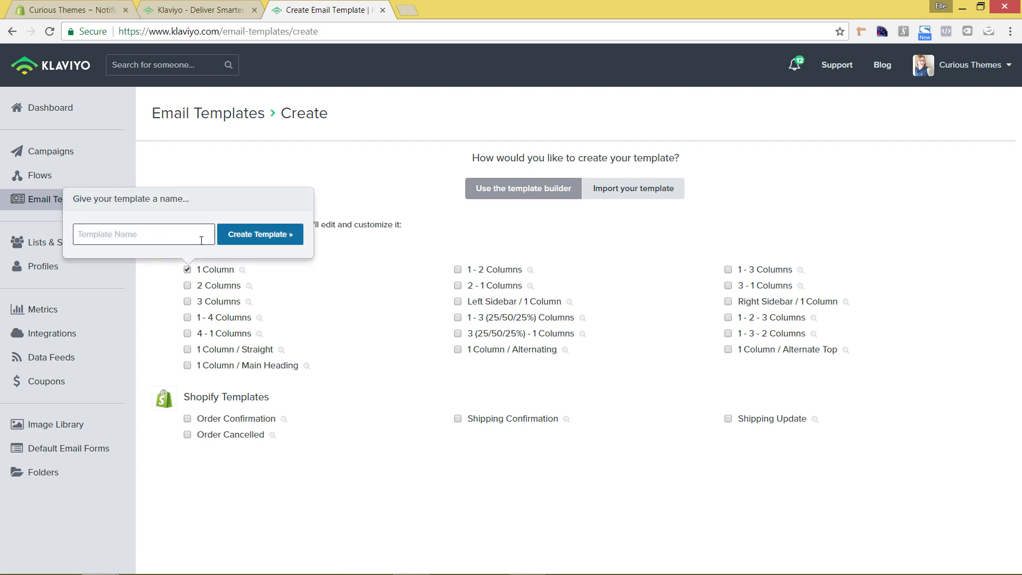
{"action": "type", "text": "Test"}
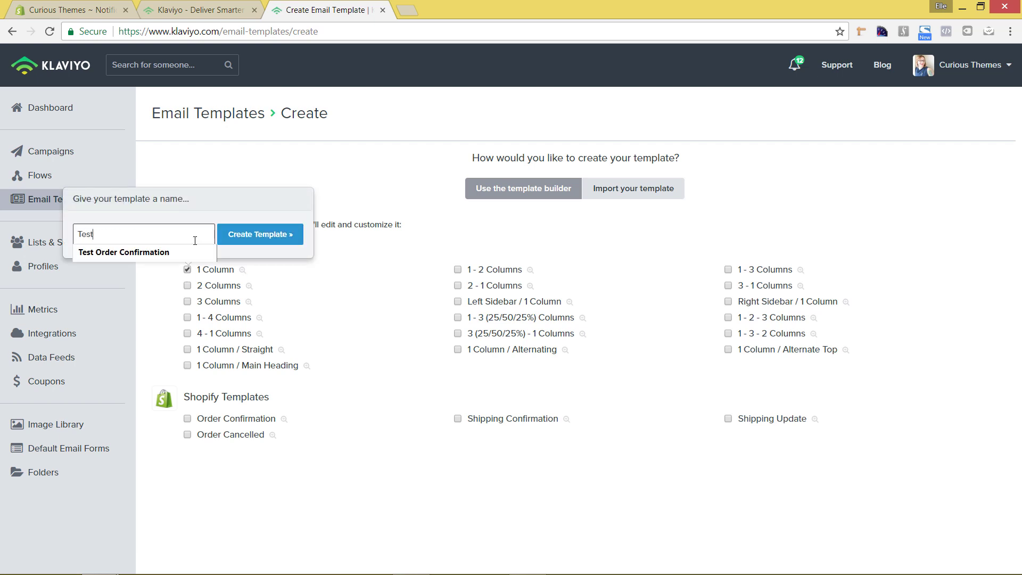
{"action": "type", "text": " Contac"}
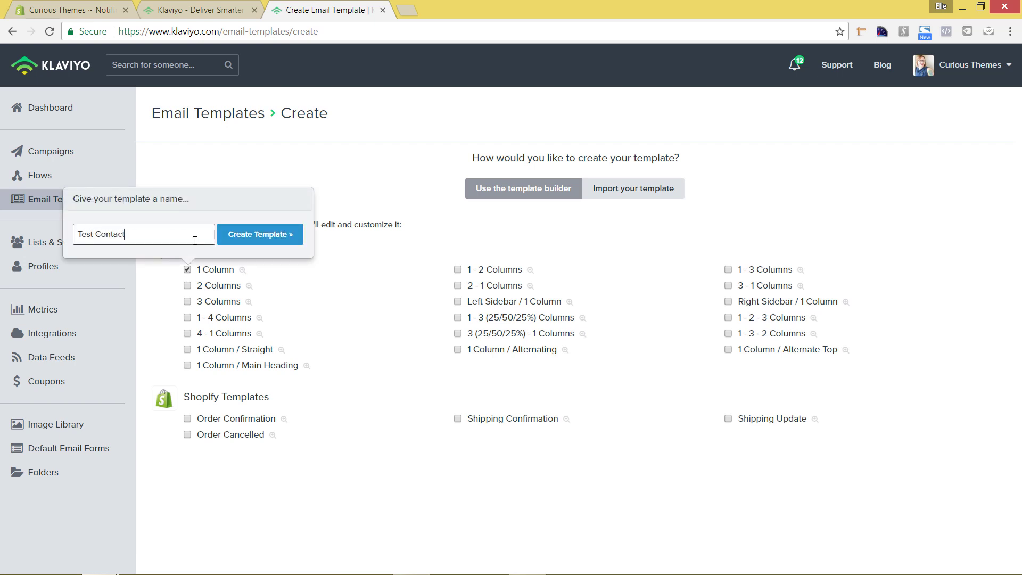
{"action": "type", "text": "t"}
{"action": "left_click", "coordinate": [263, 237]}
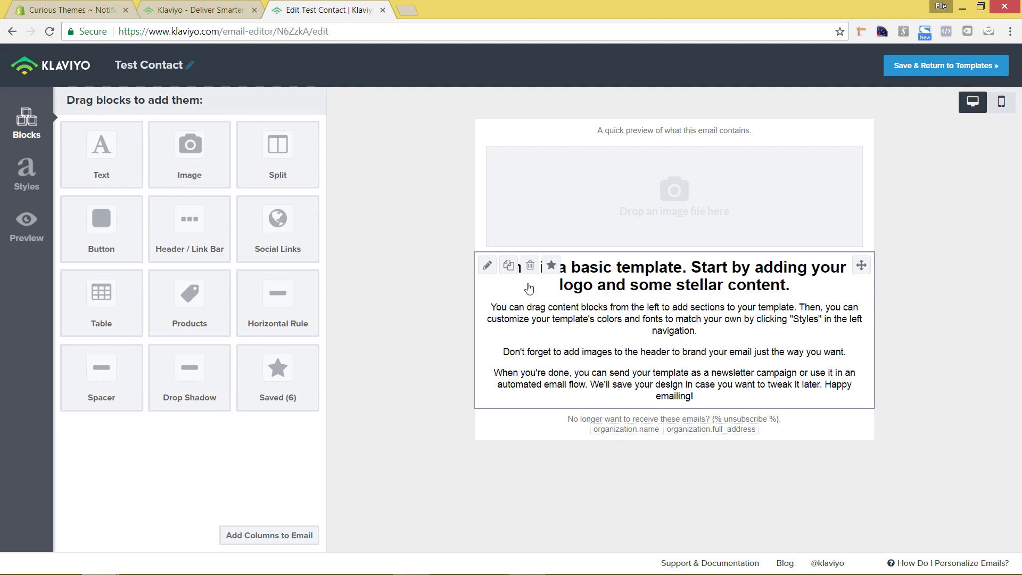
- Add a text block above the default heading text, replace its source with the copied <p>{{ custom_message }}</p> code and save the block
{"action": "mouse_move", "coordinate": [114, 159]}
{"action": "left_mouse_down"}
{"action": "mouse_move", "coordinate": [85, 167]}
{"action": "mouse_move", "coordinate": [510, 257]}
{"action": "left_mouse_up"}
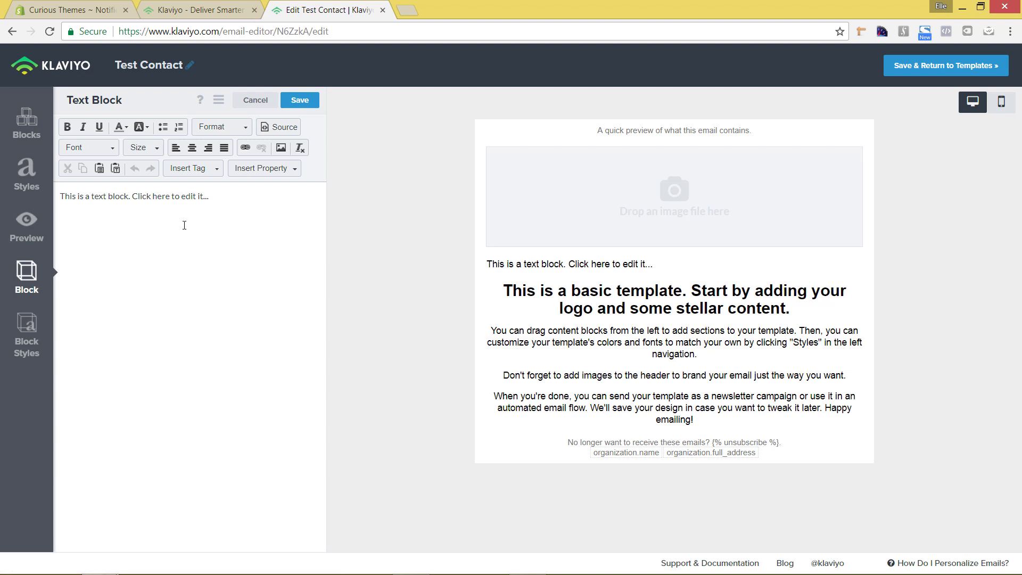
{"action": "left_click", "coordinate": [280, 126]}
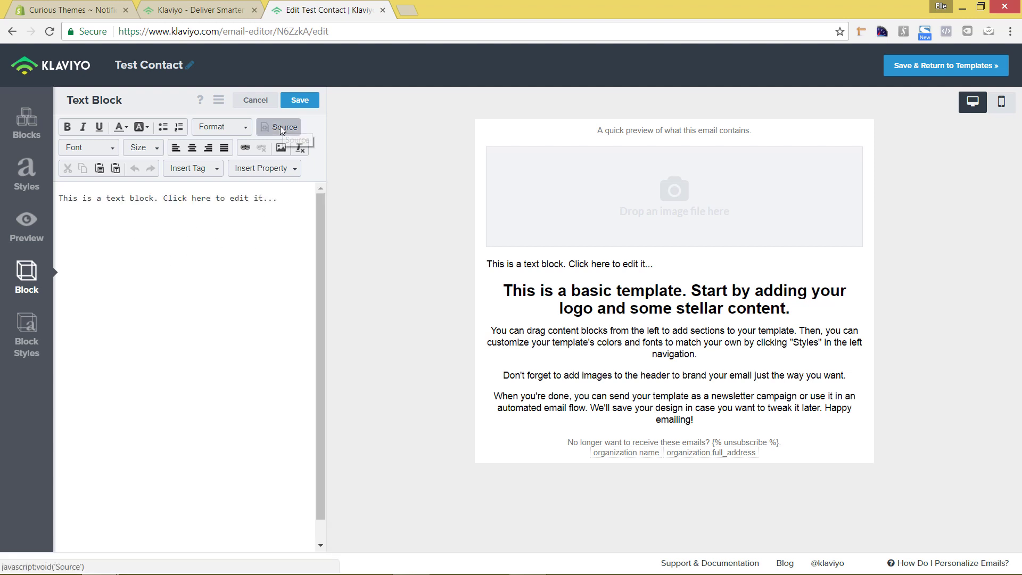
{"action": "triple_click", "coordinate": [273, 189]}
{"action": "key", "text": "ctrl+v"}
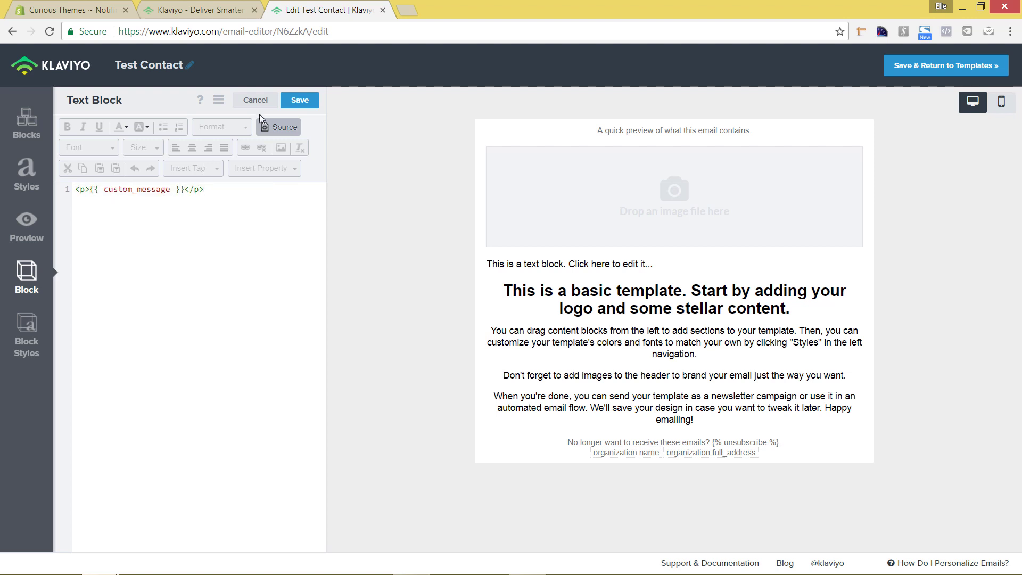
{"action": "left_click", "coordinate": [300, 103]}
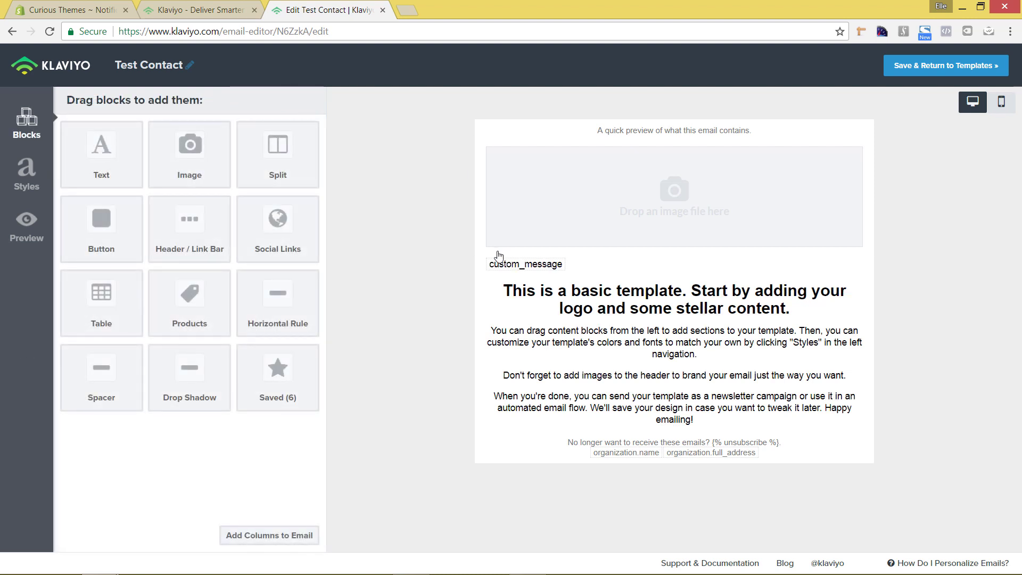
{"action": "mouse_move", "coordinate": [589, 291]}
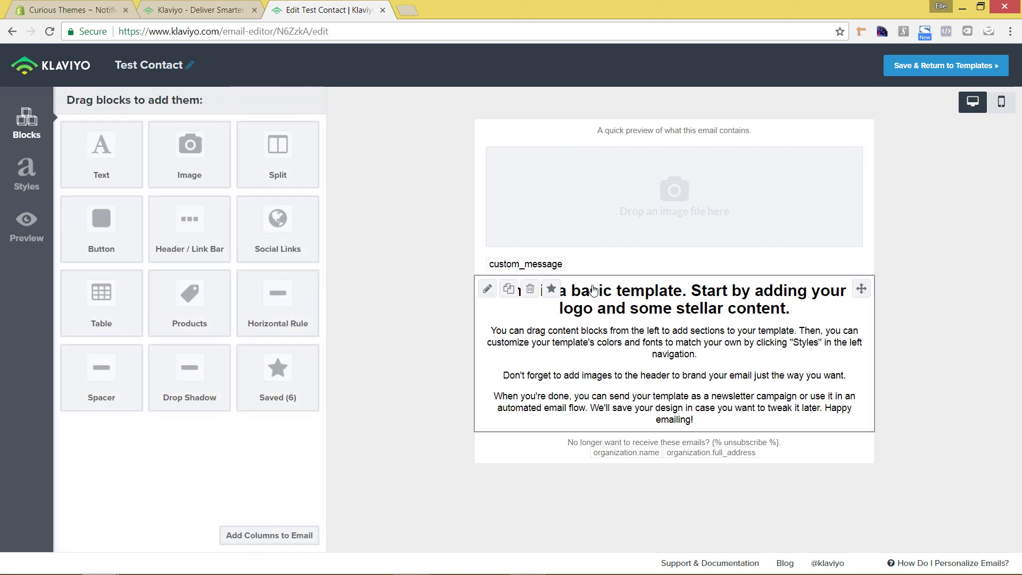